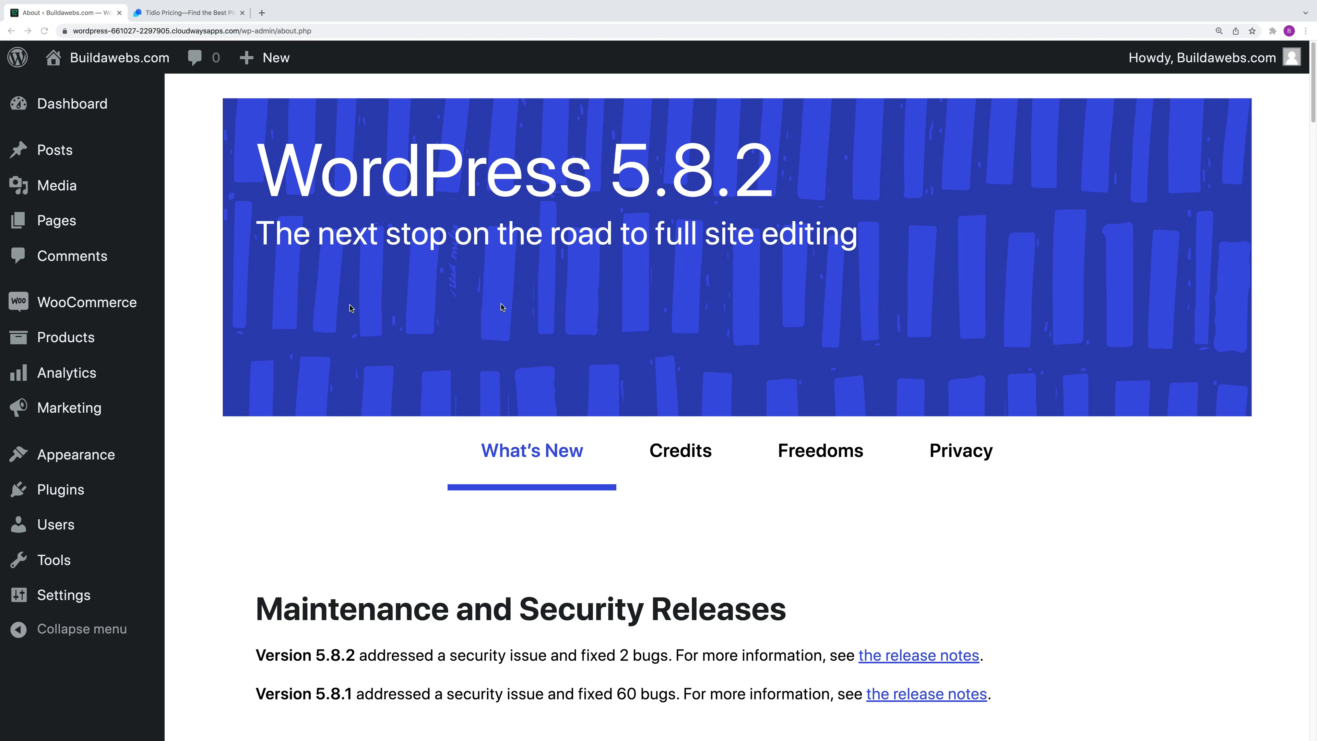
# - Find the plugin "Tidio – Live Chat, Chatbots & Email Integration" by searching for tidio, and install and activate it
pyautogui.moveTo(139, 494)
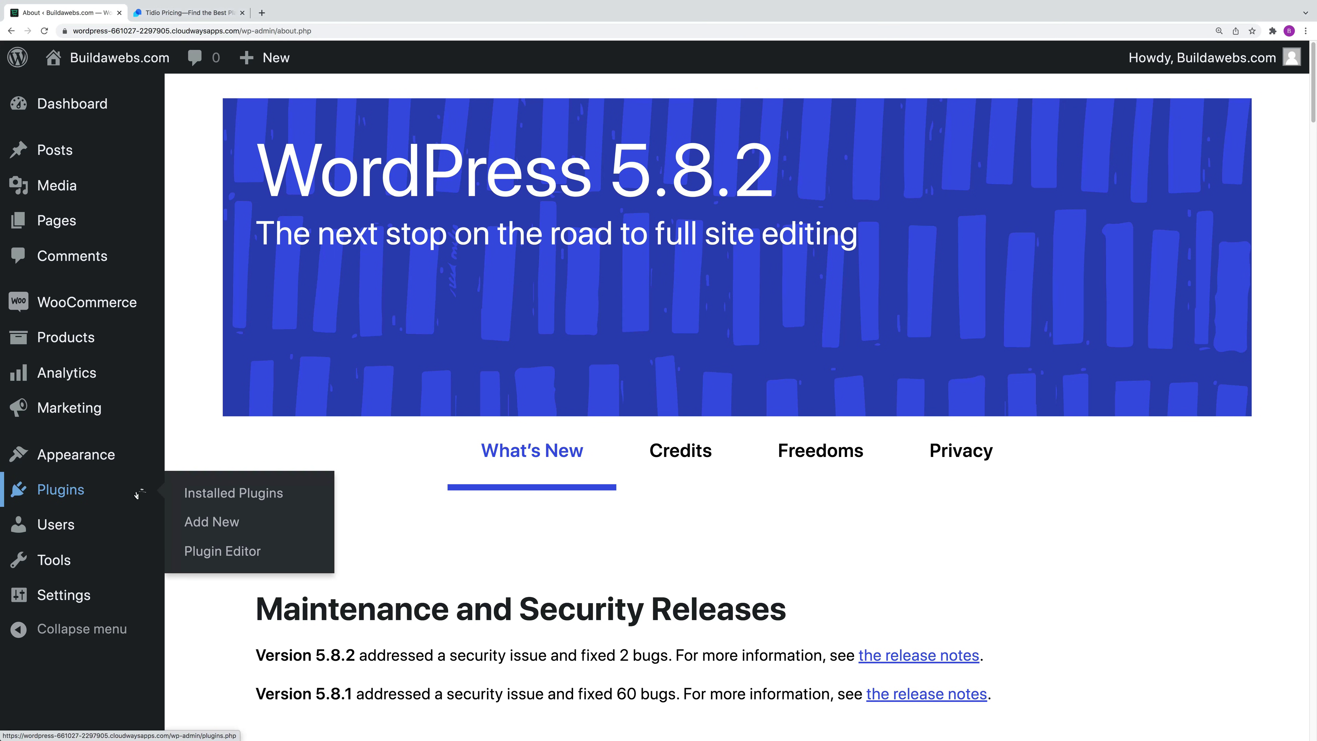
pyautogui.click(219, 522)
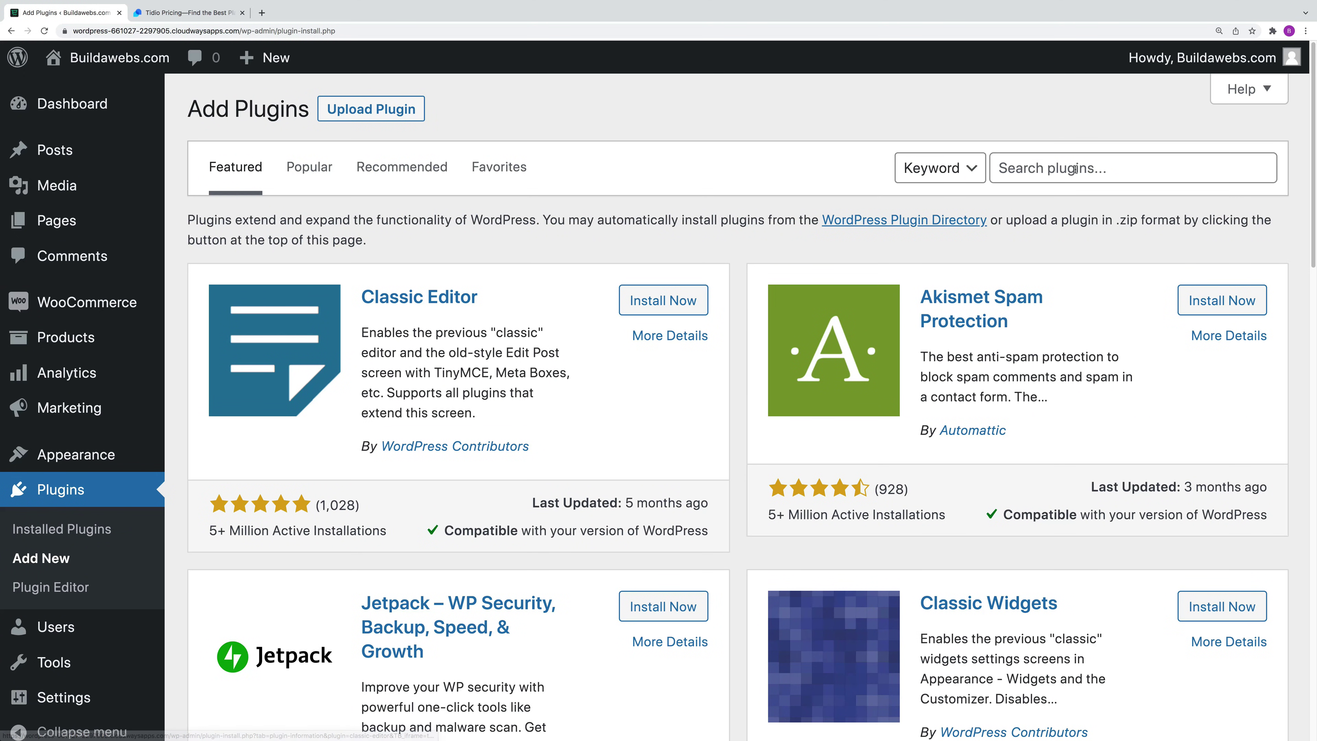
pyautogui.click(1068, 167)
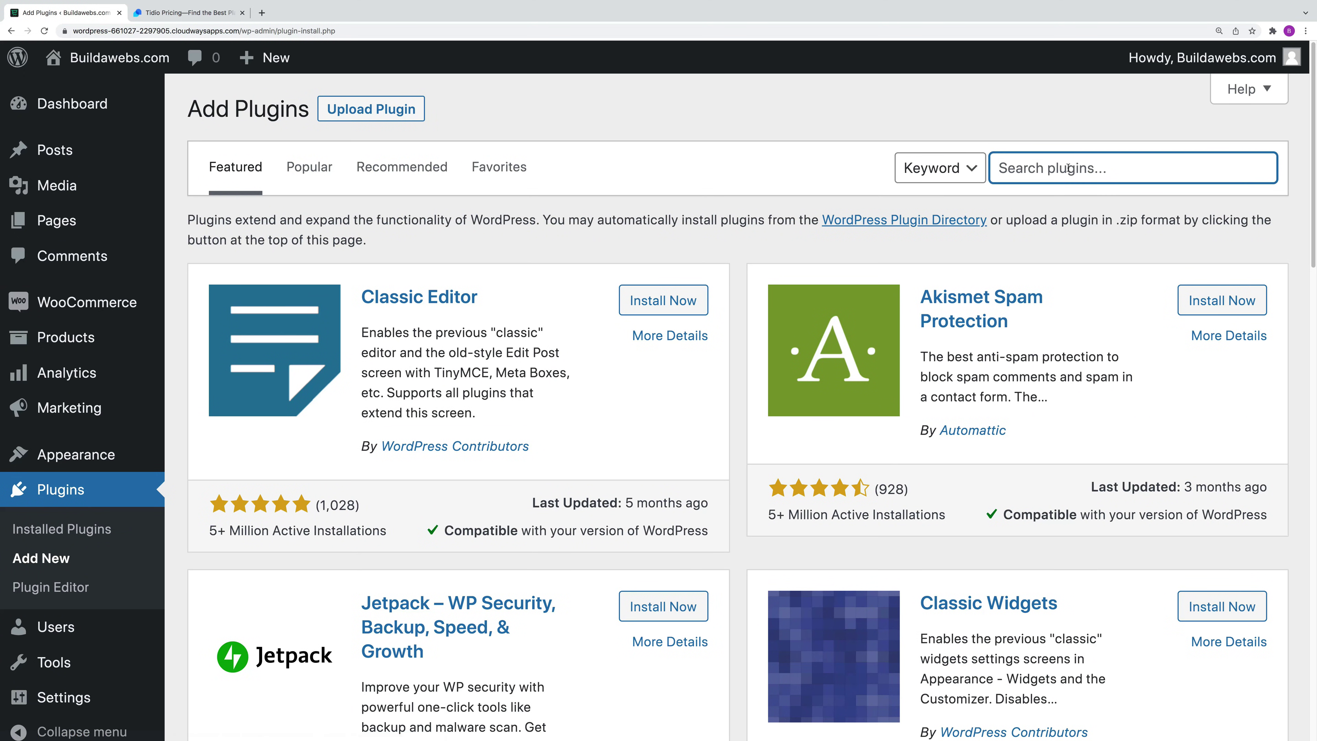
pyautogui.write('tidio')
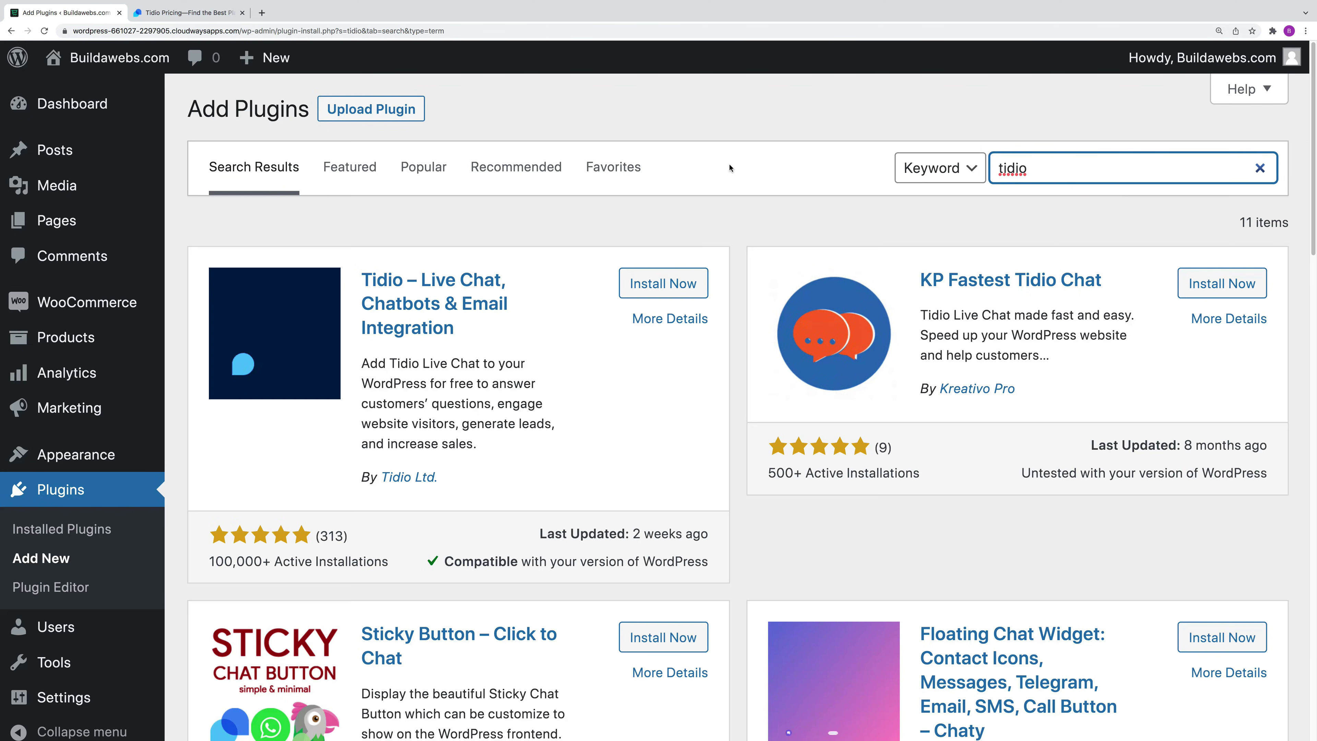
pyautogui.click(656, 285)
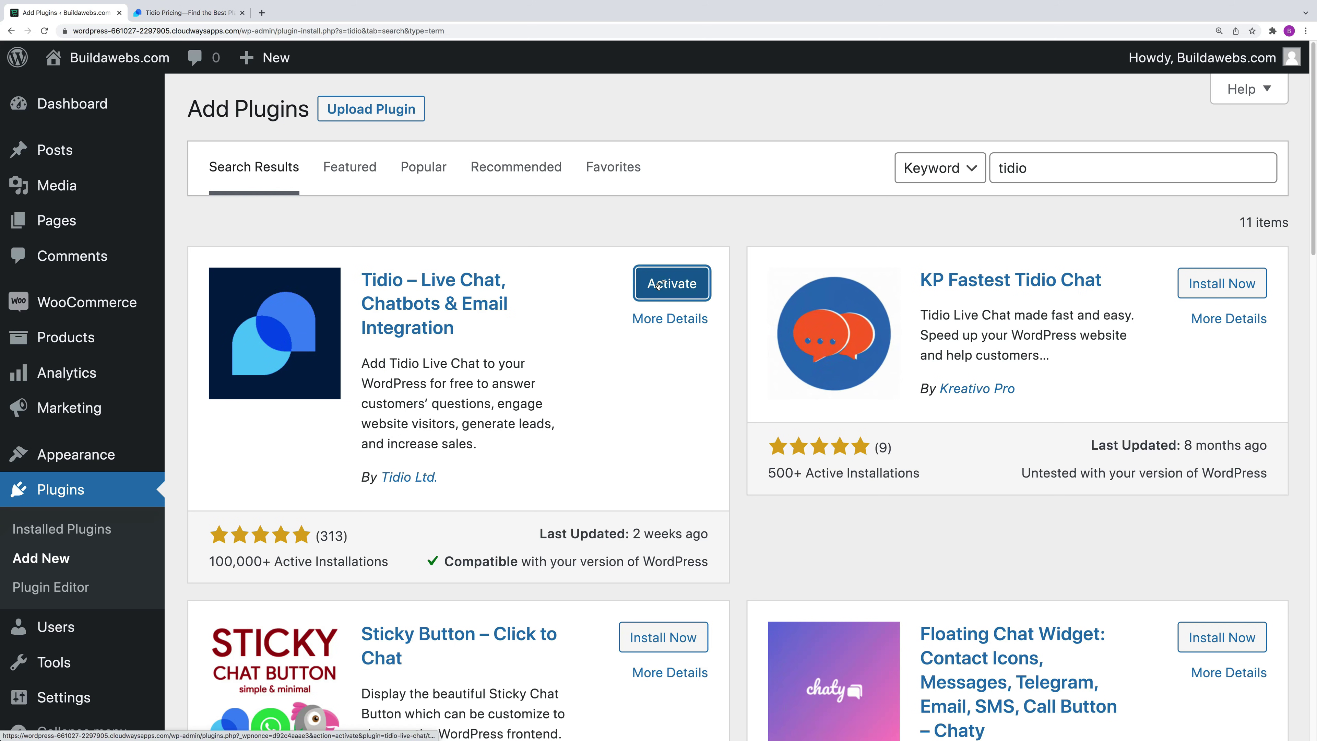
pyautogui.click(657, 284)
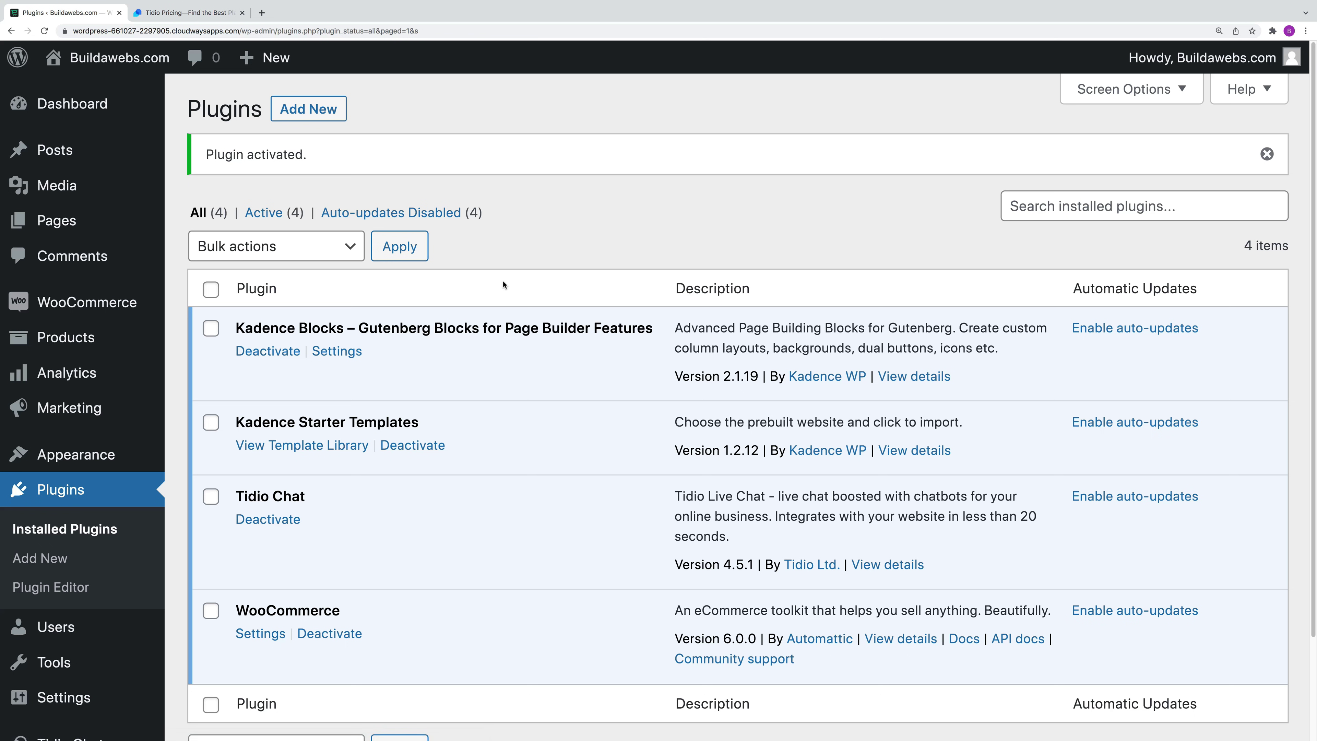
# - Start the Tidio Chat setup from the WordPress admin by submitting the account's email address
pyautogui.scroll(-2, 110, 571)
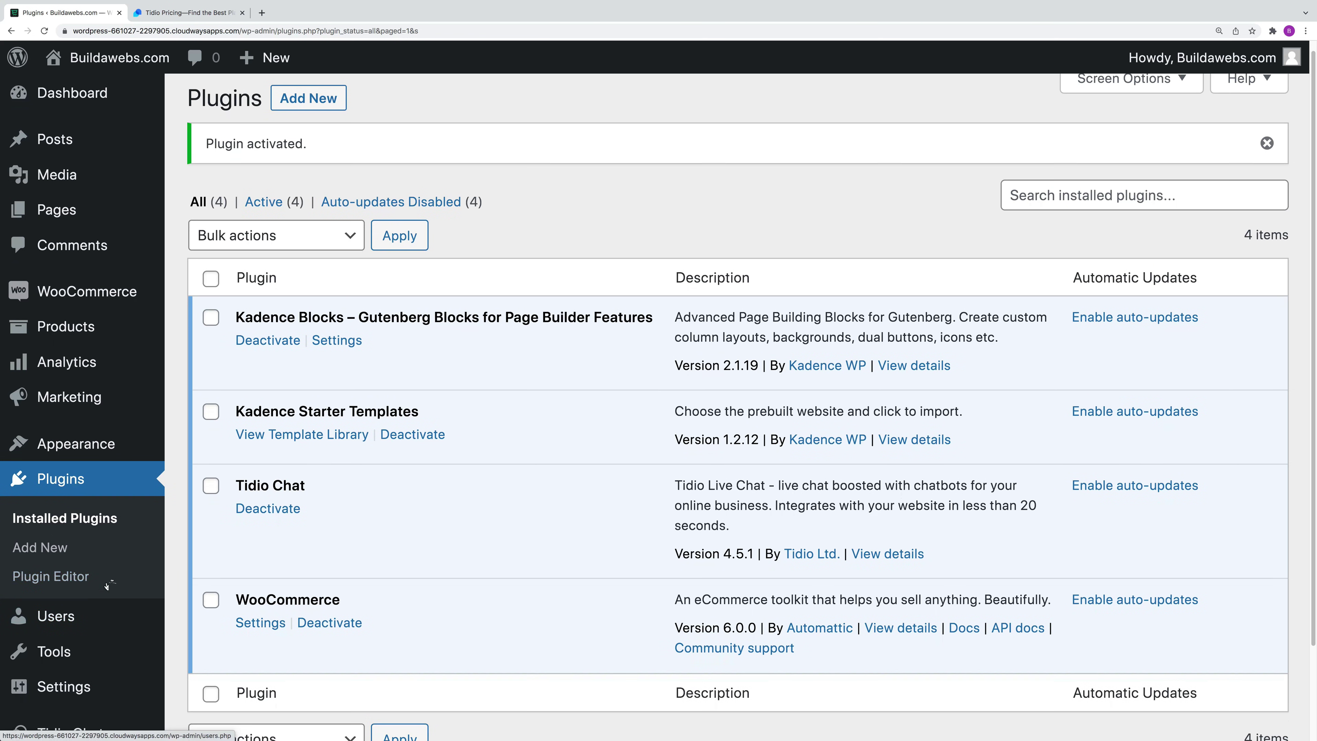
pyautogui.scroll(-1, 103, 597)
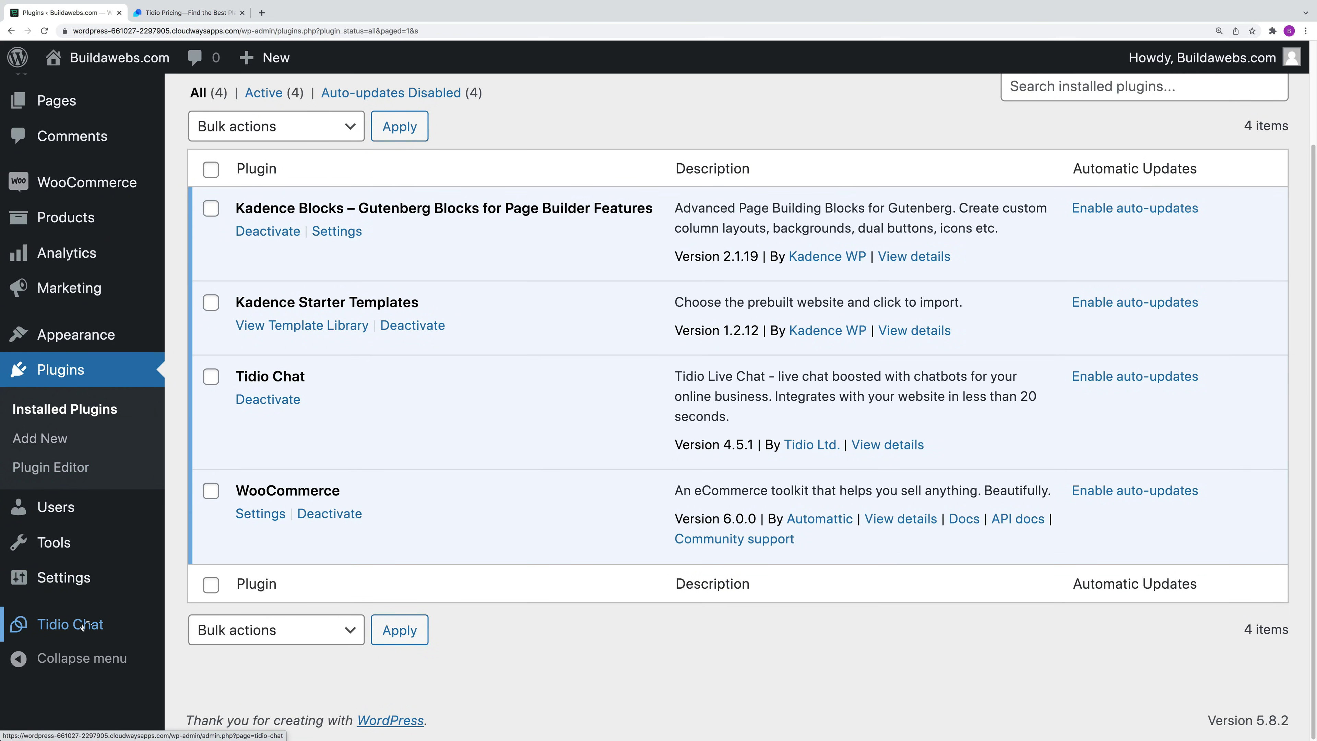
pyautogui.click(82, 627)
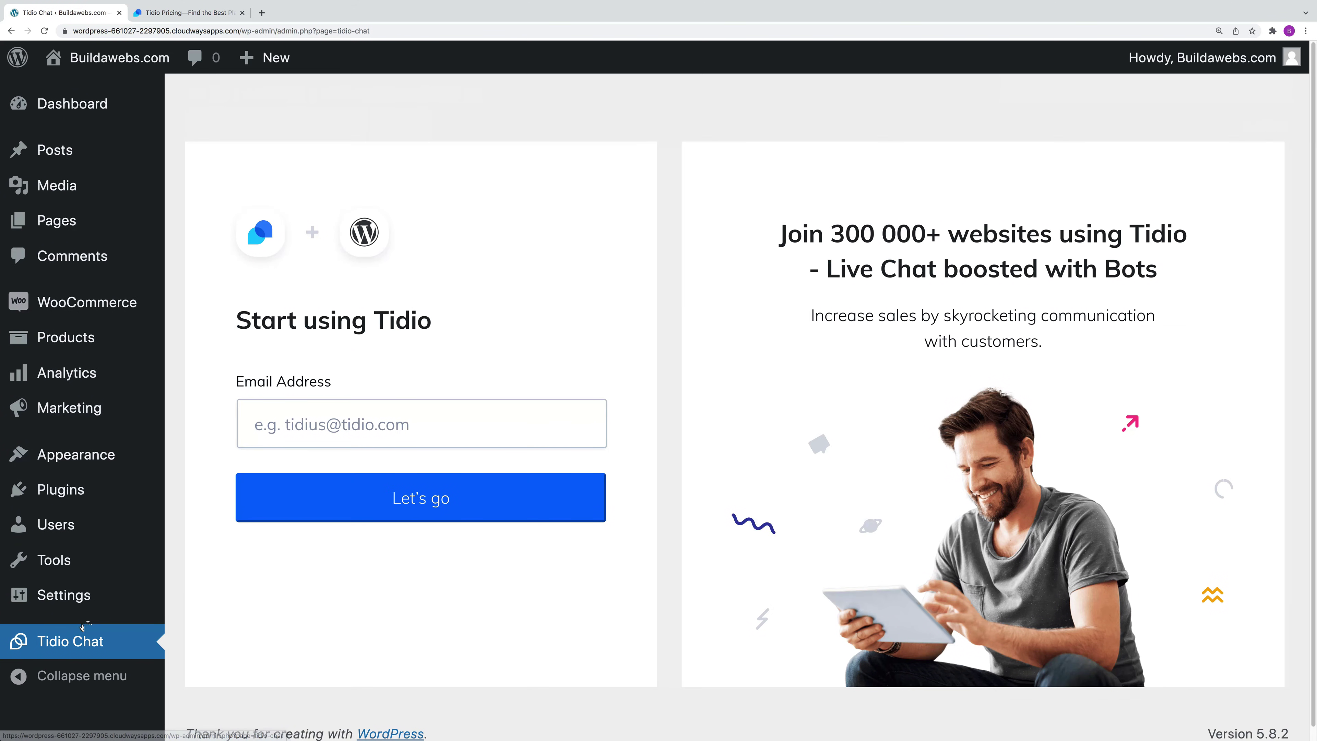
pyautogui.click(379, 424)
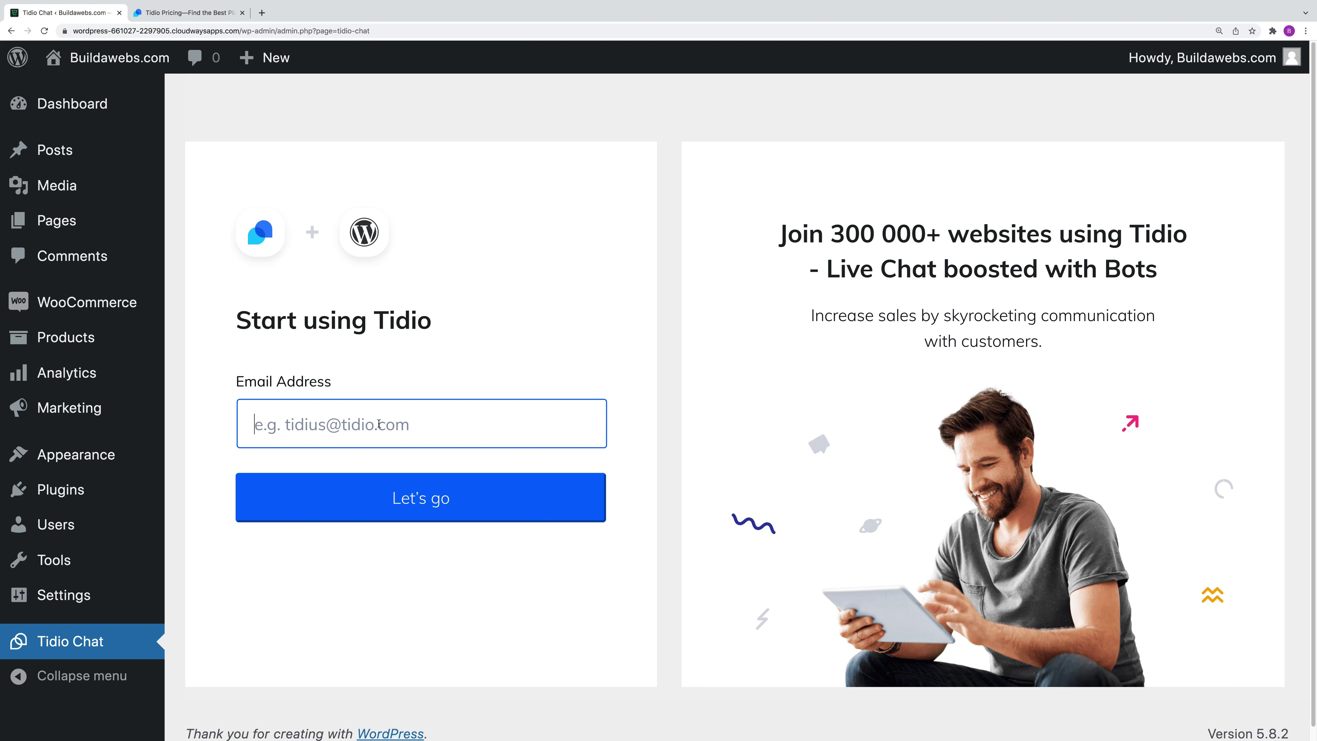
pyautogui.hotkey('ctrl', 'v')
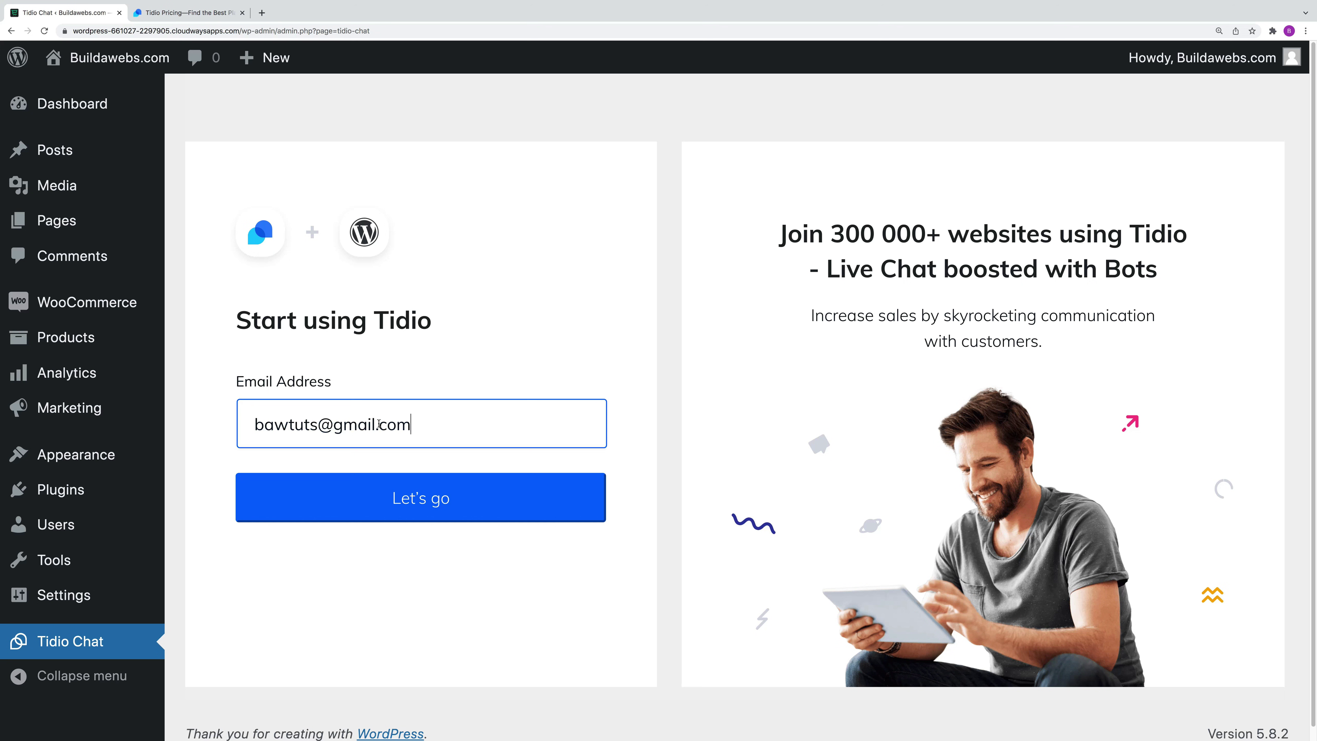
pyautogui.click(417, 501)
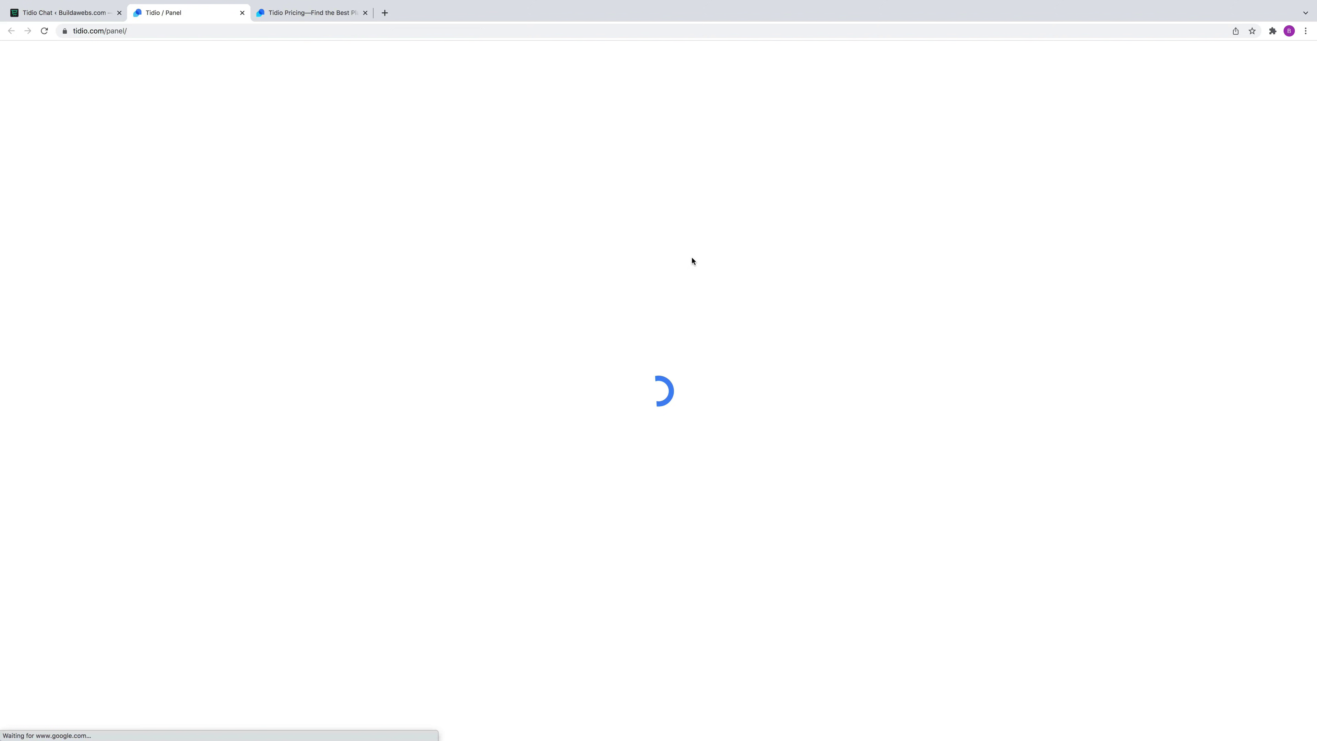
# - Configure the live chat with the operator's name, try the preset colour schemes, choose the blue one and continue
pyautogui.click(468, 177)
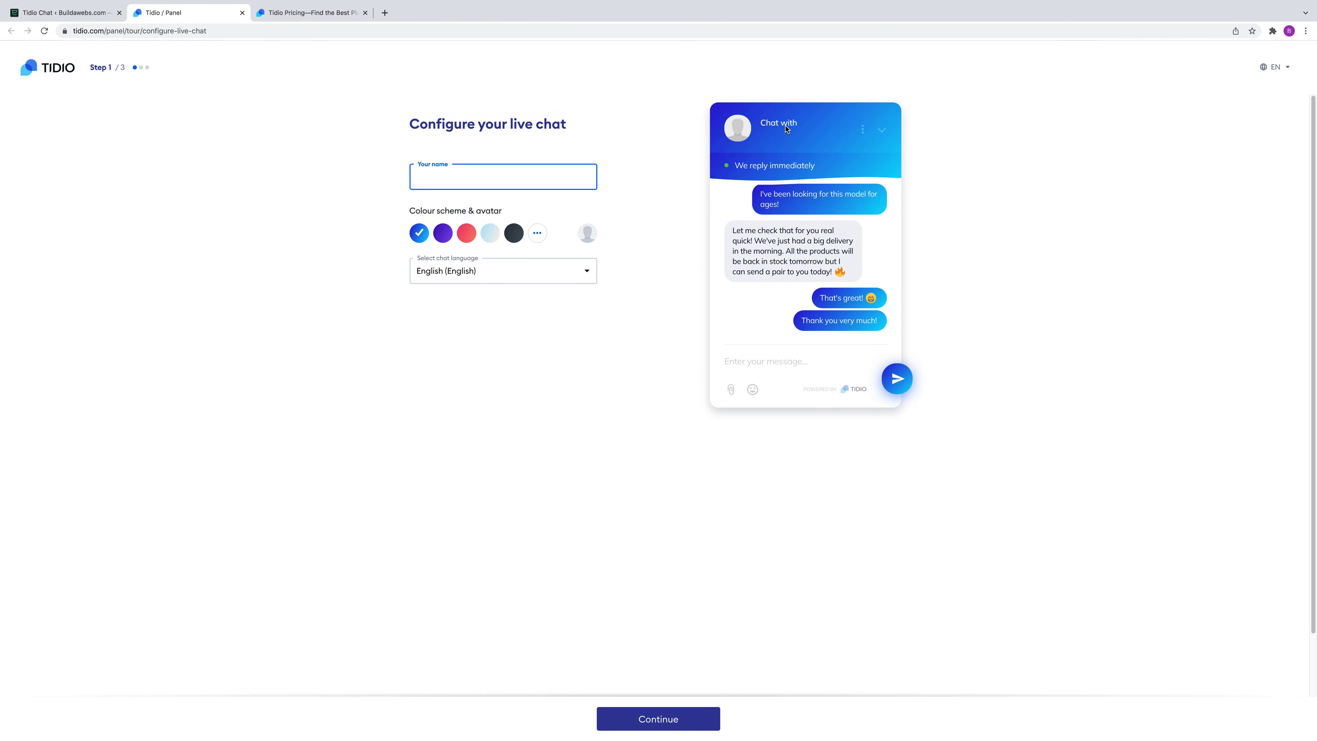
pyautogui.write('Jonathan')
pyautogui.click(443, 233)
pyautogui.click(466, 233)
pyautogui.click(482, 234)
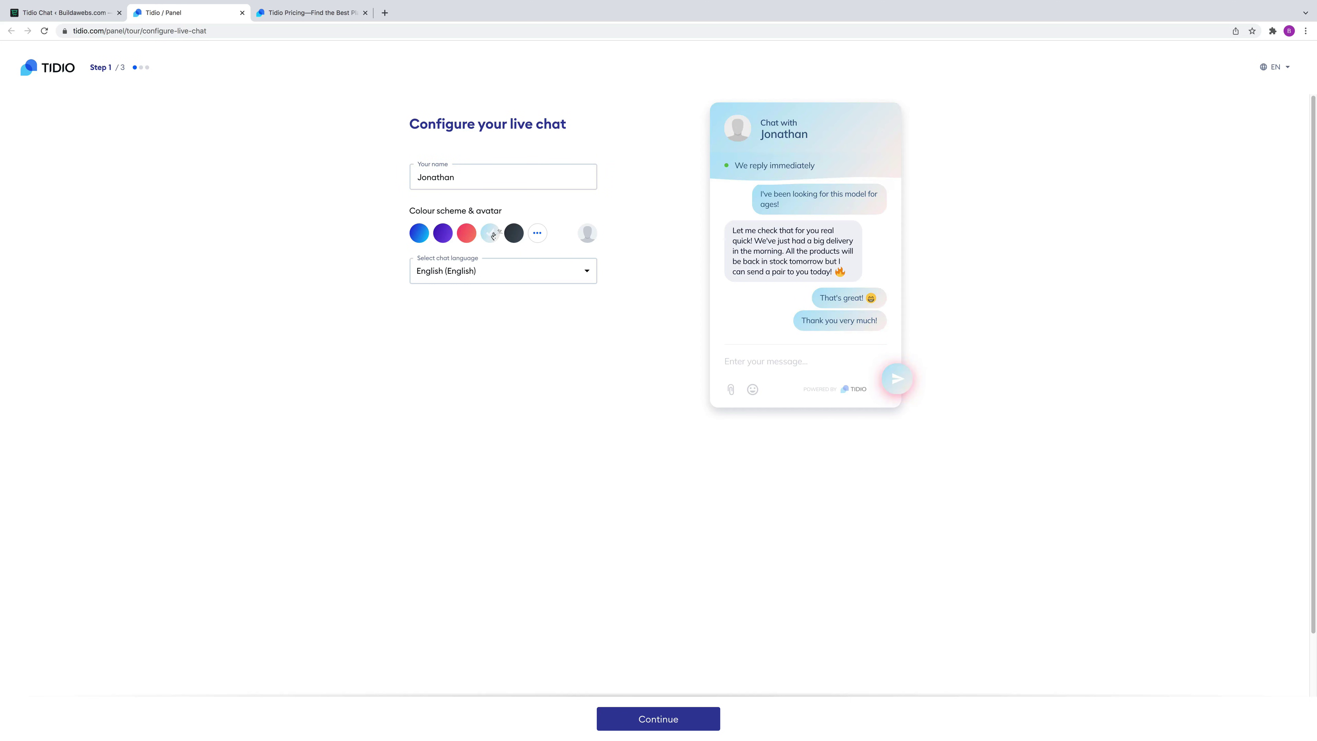
pyautogui.click(512, 233)
pyautogui.click(419, 232)
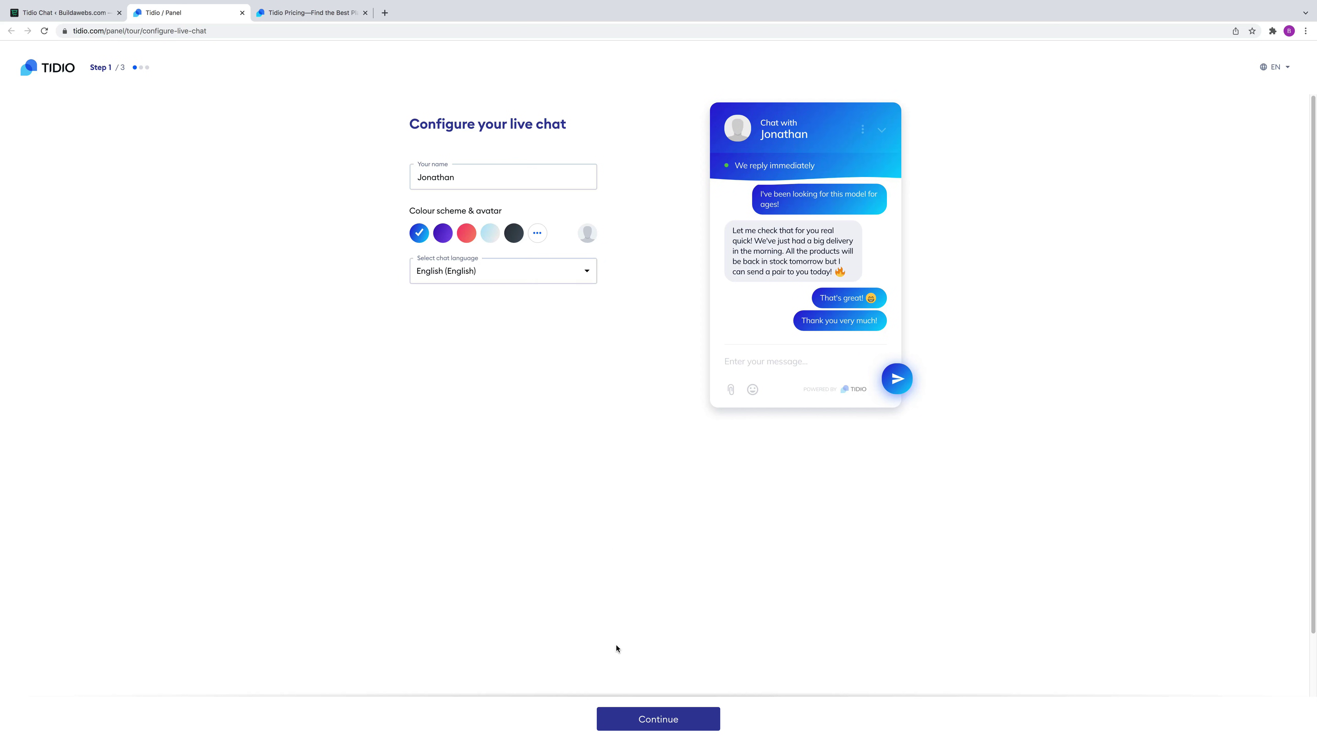
pyautogui.click(663, 719)
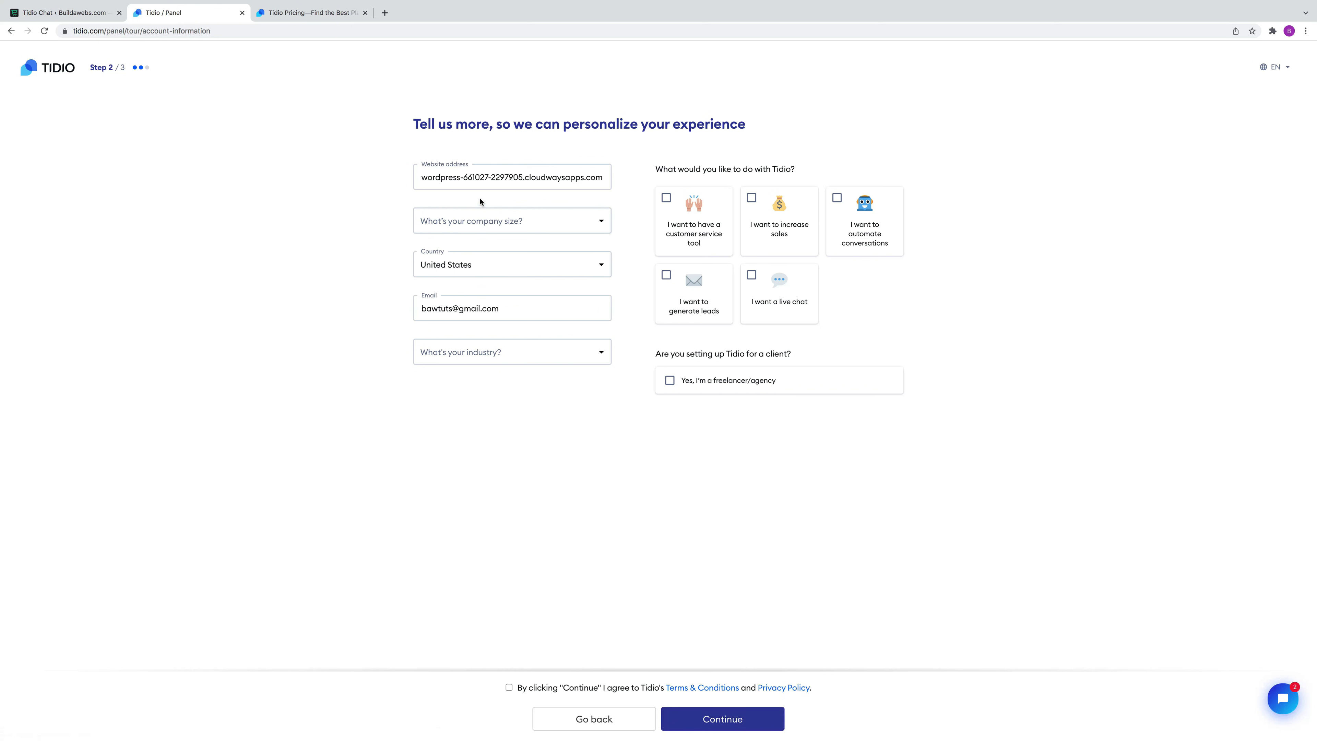
# - Fill in the company details: size "It's just me", country United Kingdom and industry Blog
pyautogui.click(517, 224)
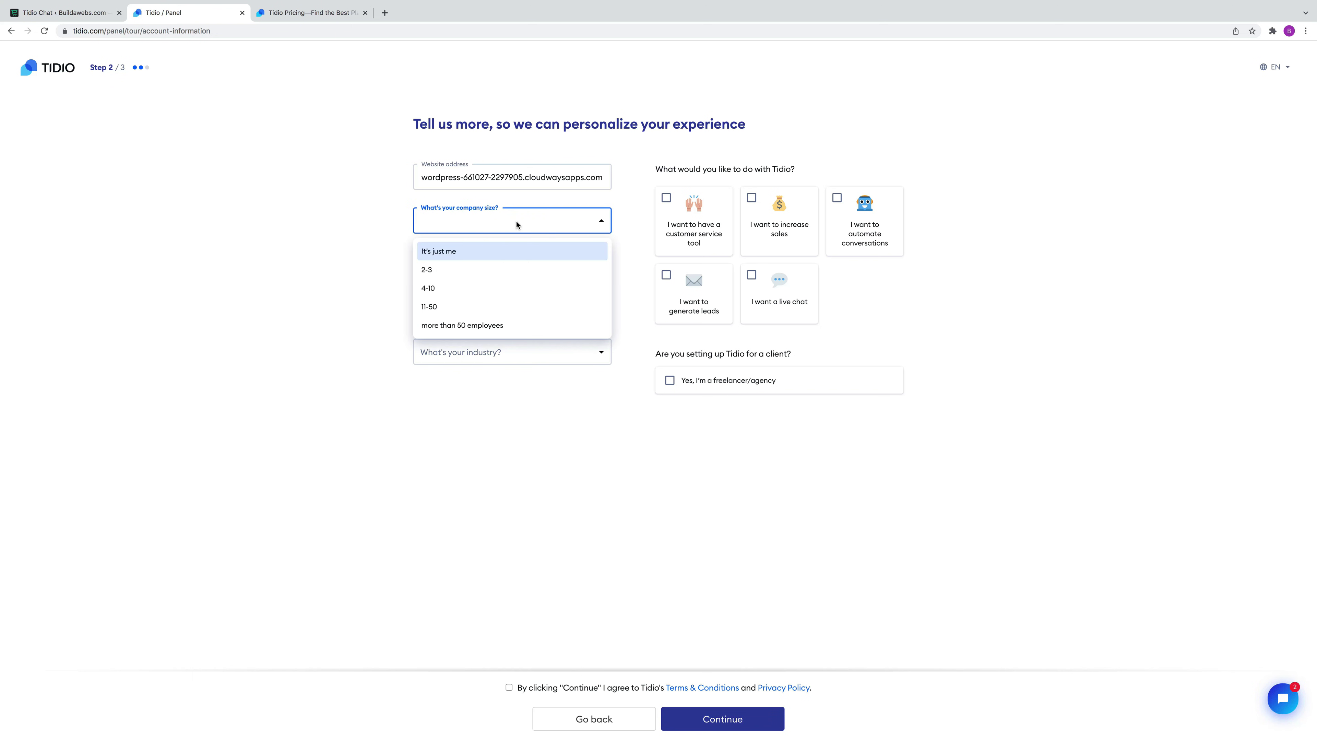
pyautogui.click(470, 253)
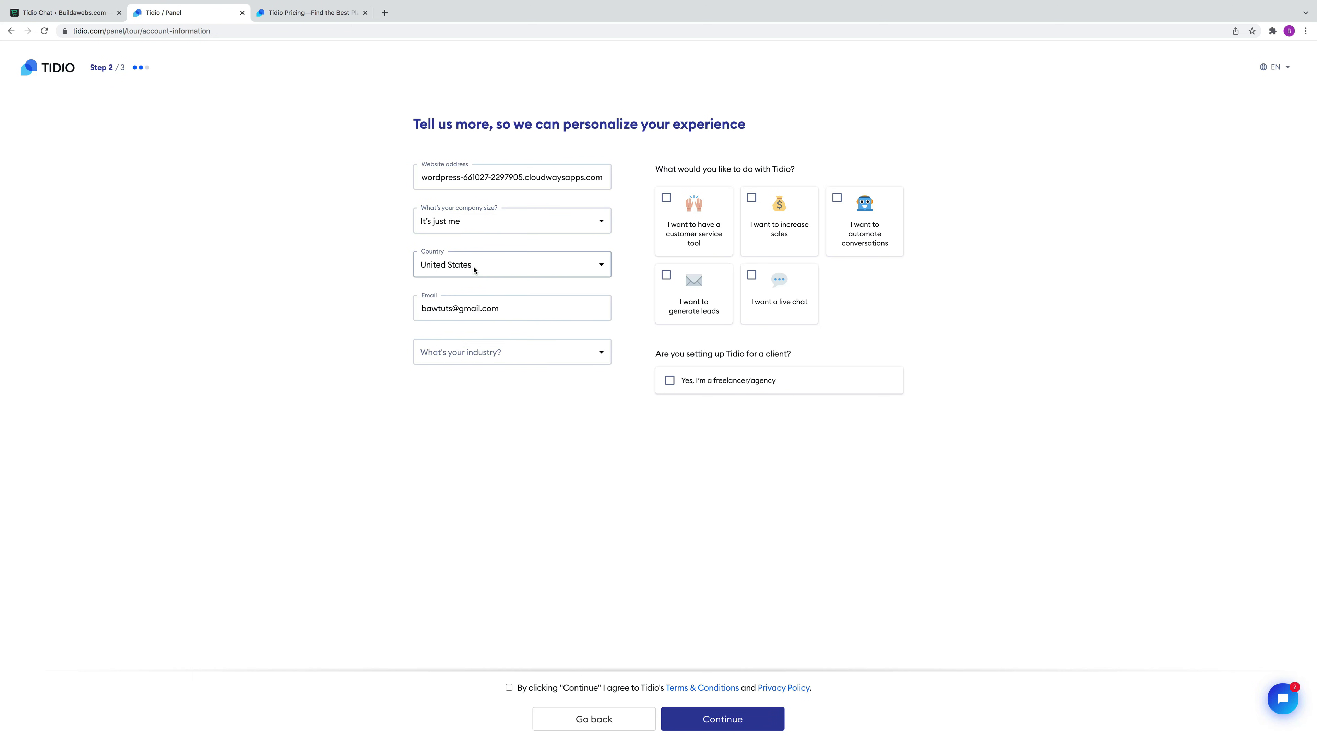
pyautogui.click(474, 270)
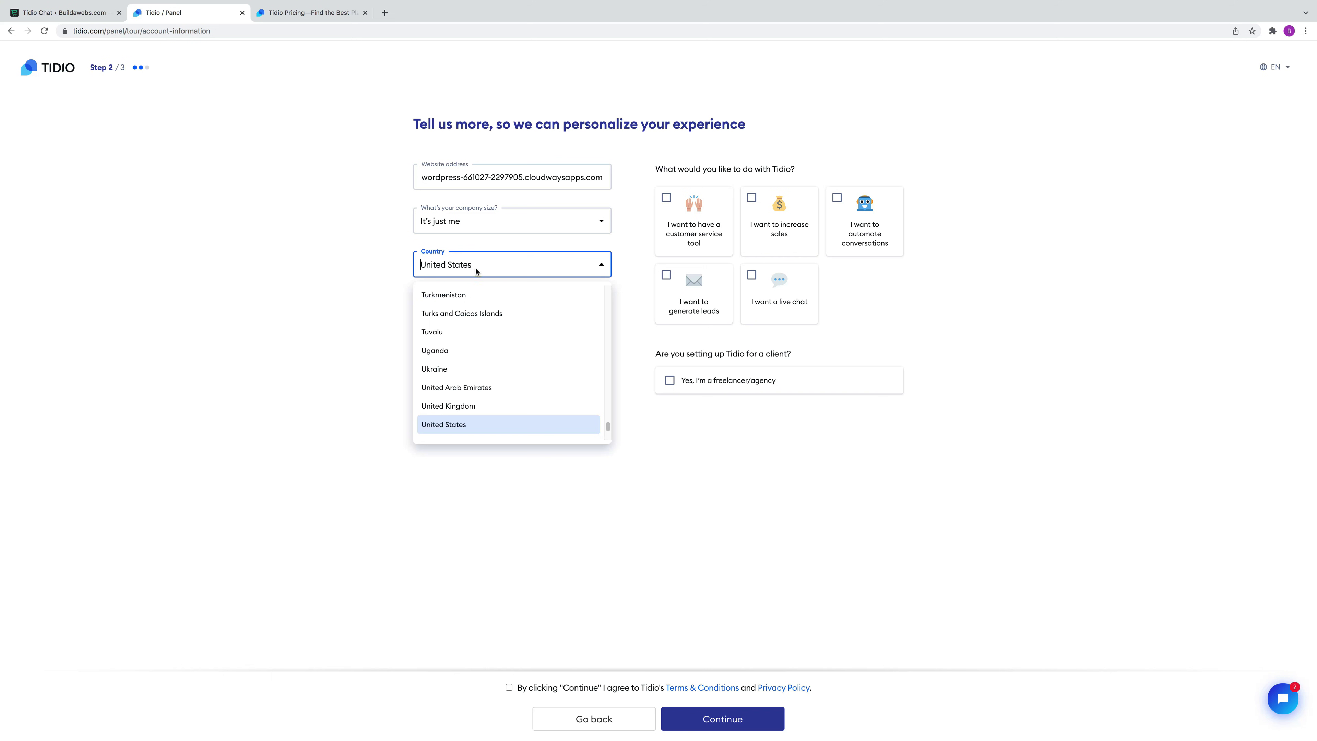
pyautogui.click(480, 408)
pyautogui.click(482, 352)
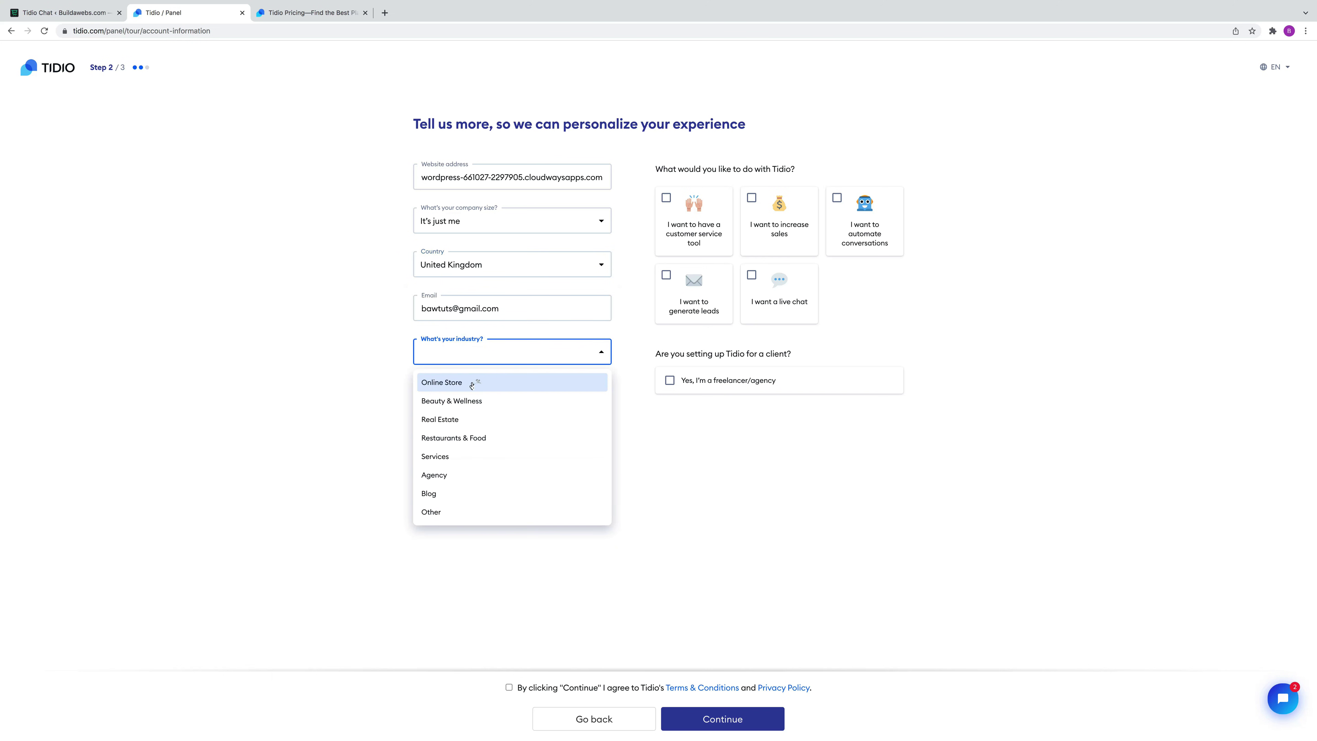
pyautogui.click(453, 488)
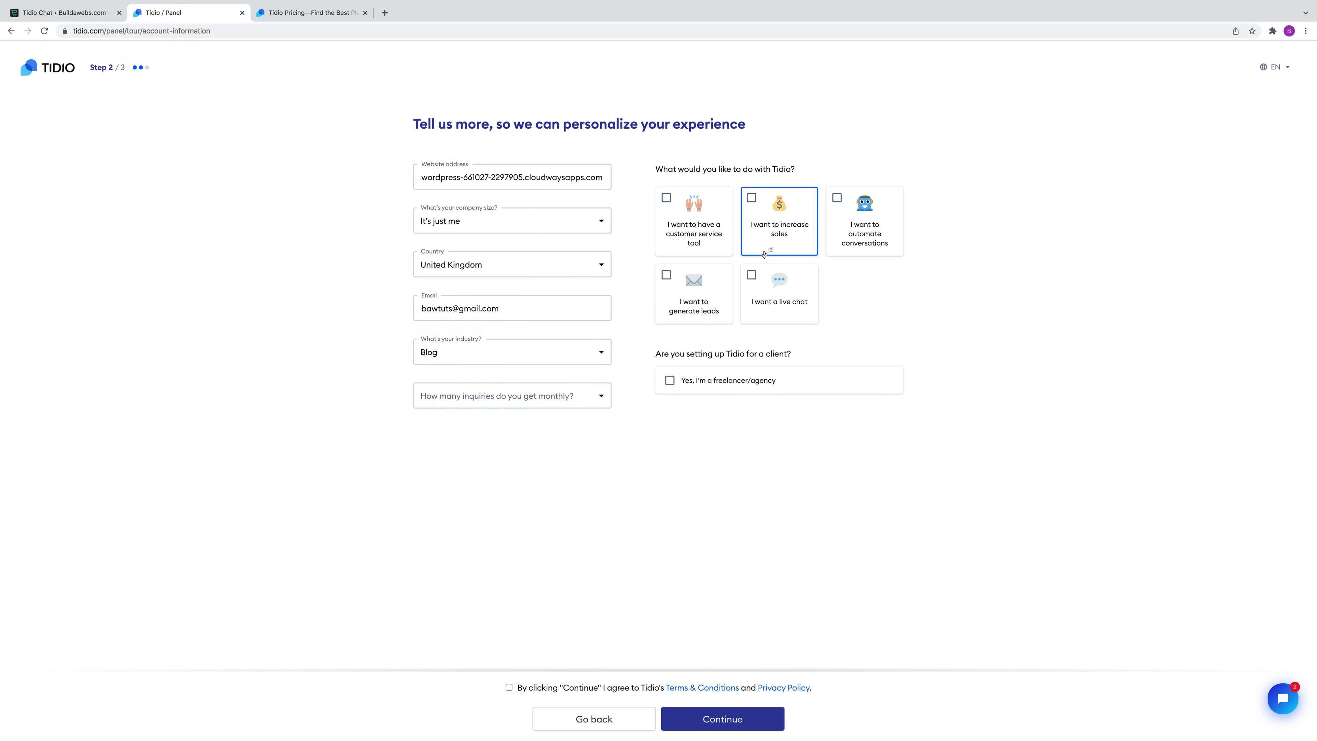
# - Select "I want a live chat", accept the terms, set monthly inquiries to "0 - just getting started" and submit the form
pyautogui.click(751, 278)
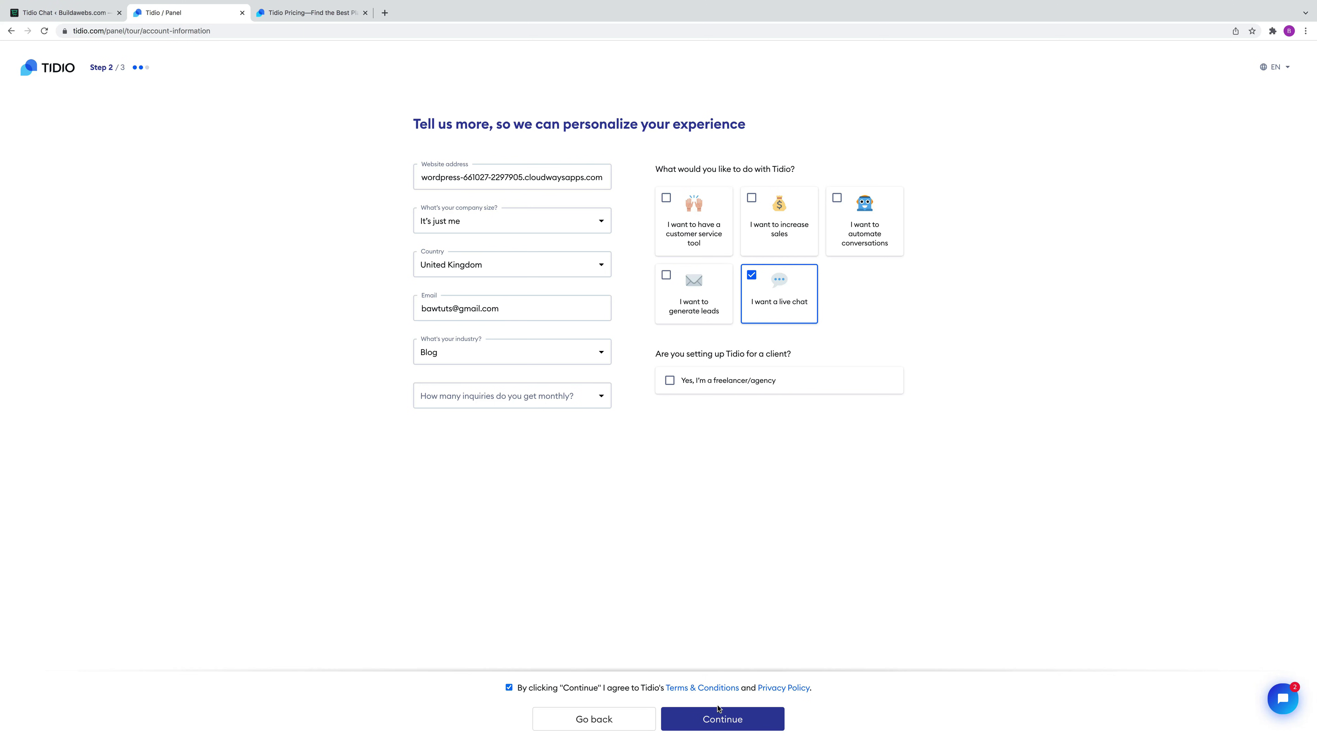
pyautogui.click(722, 719)
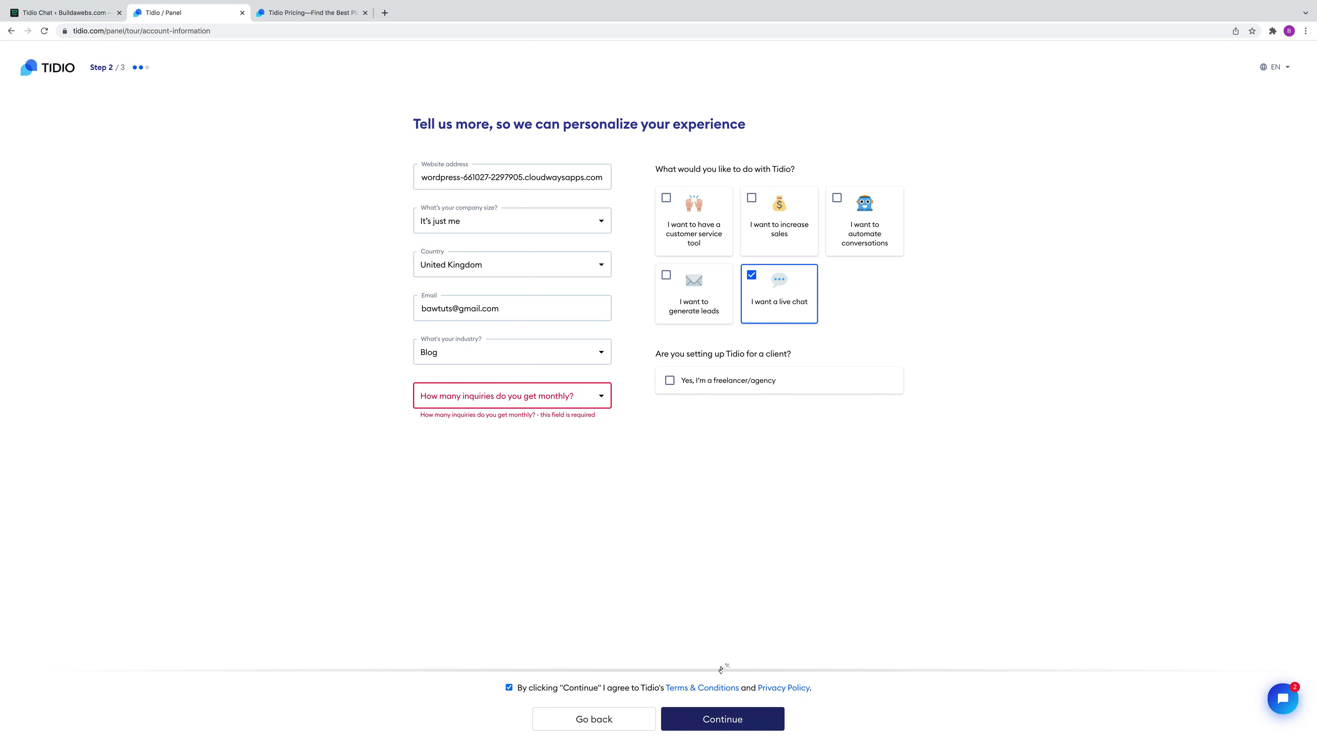
pyautogui.click(529, 395)
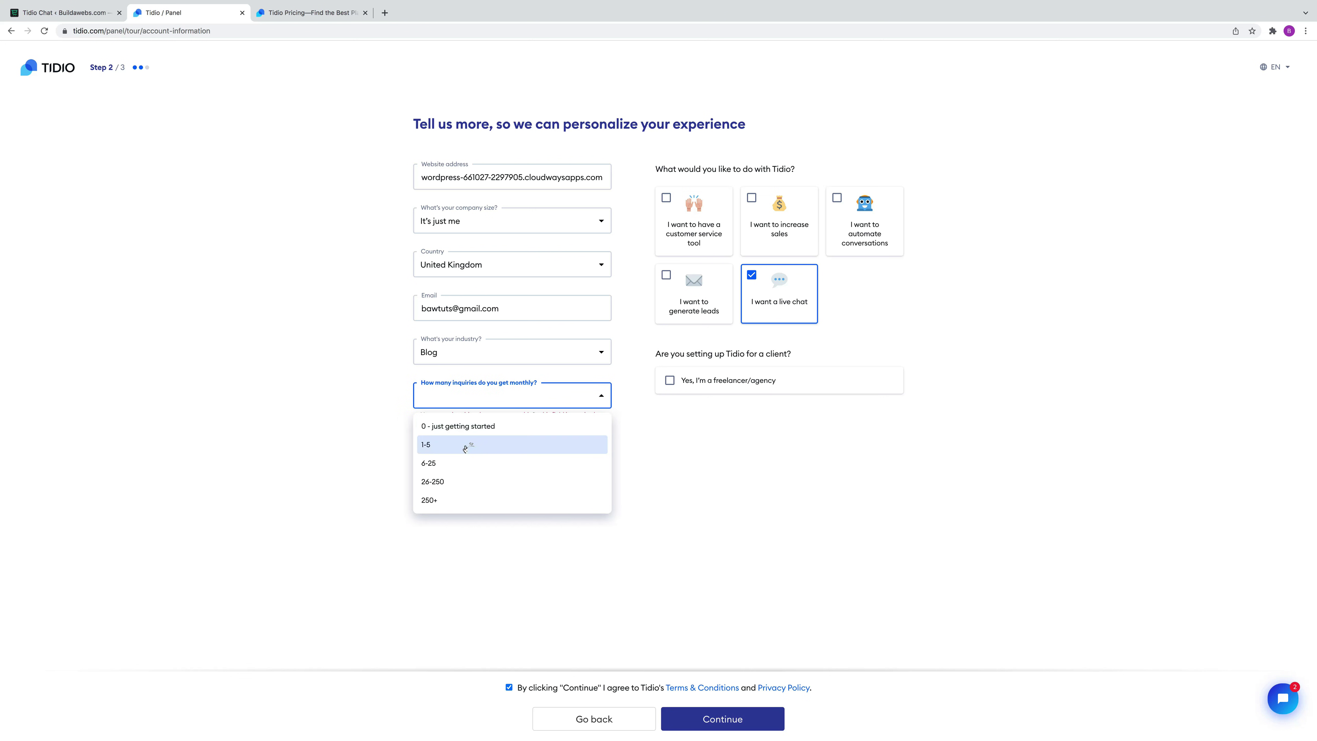
pyautogui.click(474, 430)
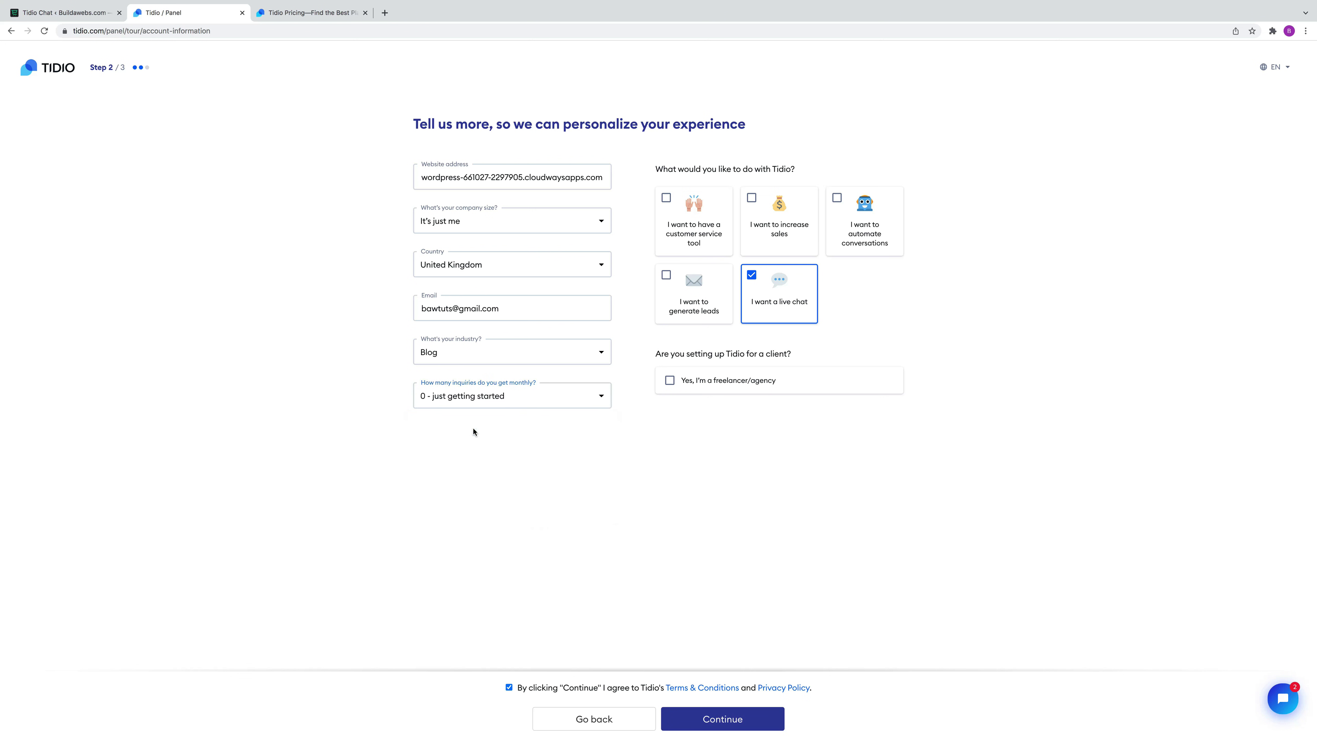
pyautogui.click(731, 722)
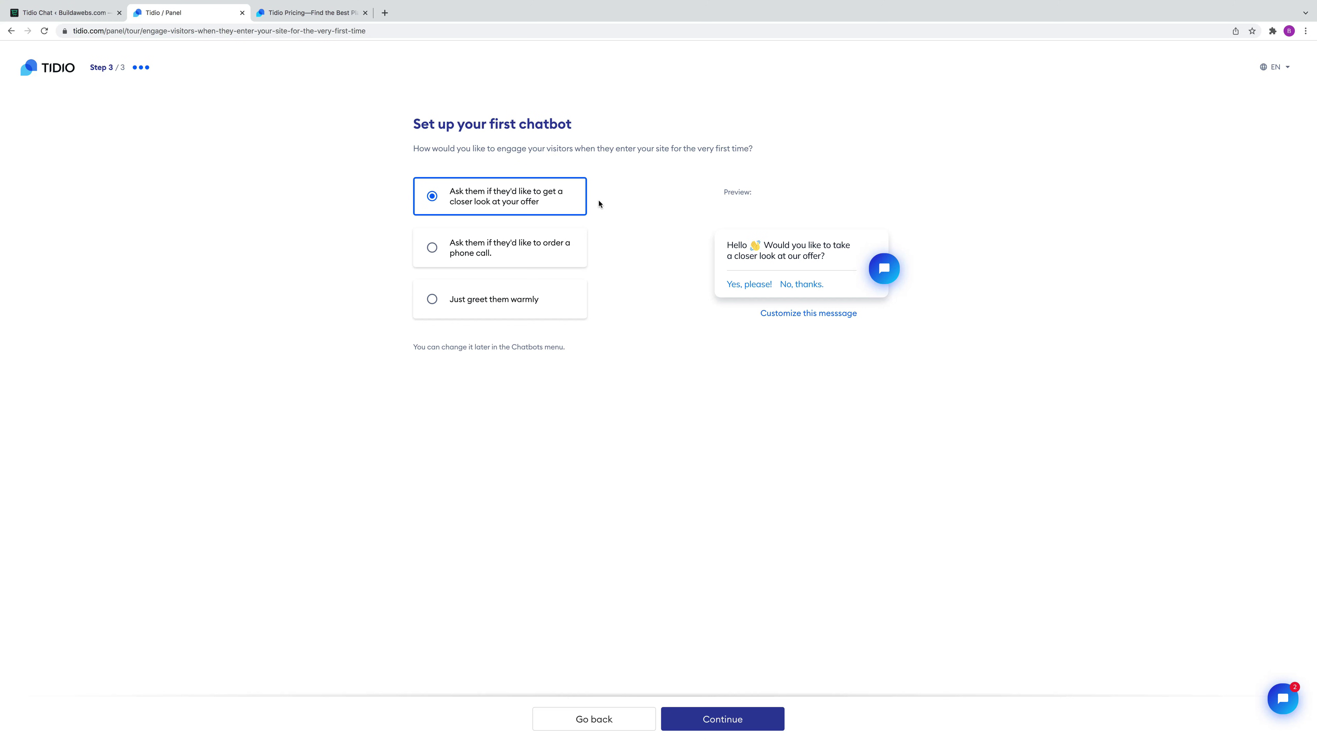
# - Set the first chatbot to "Just greet them warmly" and complete the setup tour
pyautogui.click(499, 300)
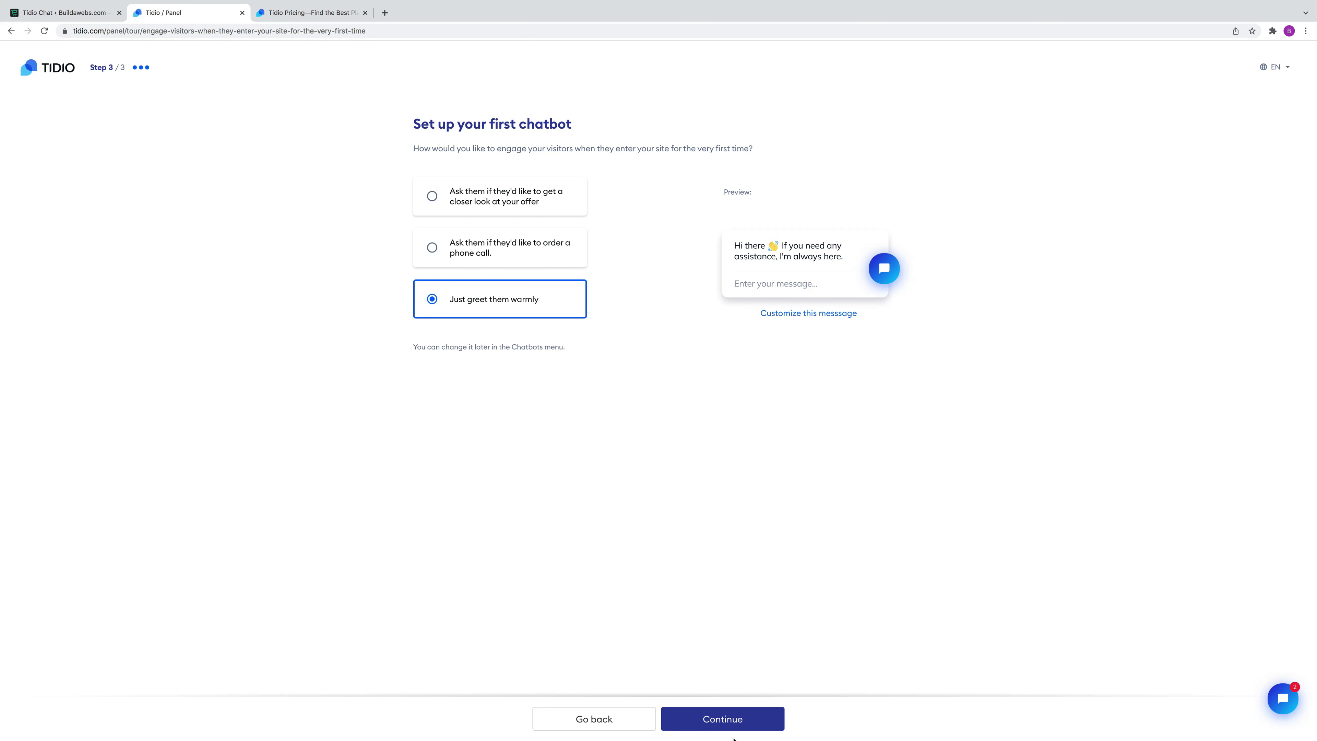
pyautogui.click(732, 725)
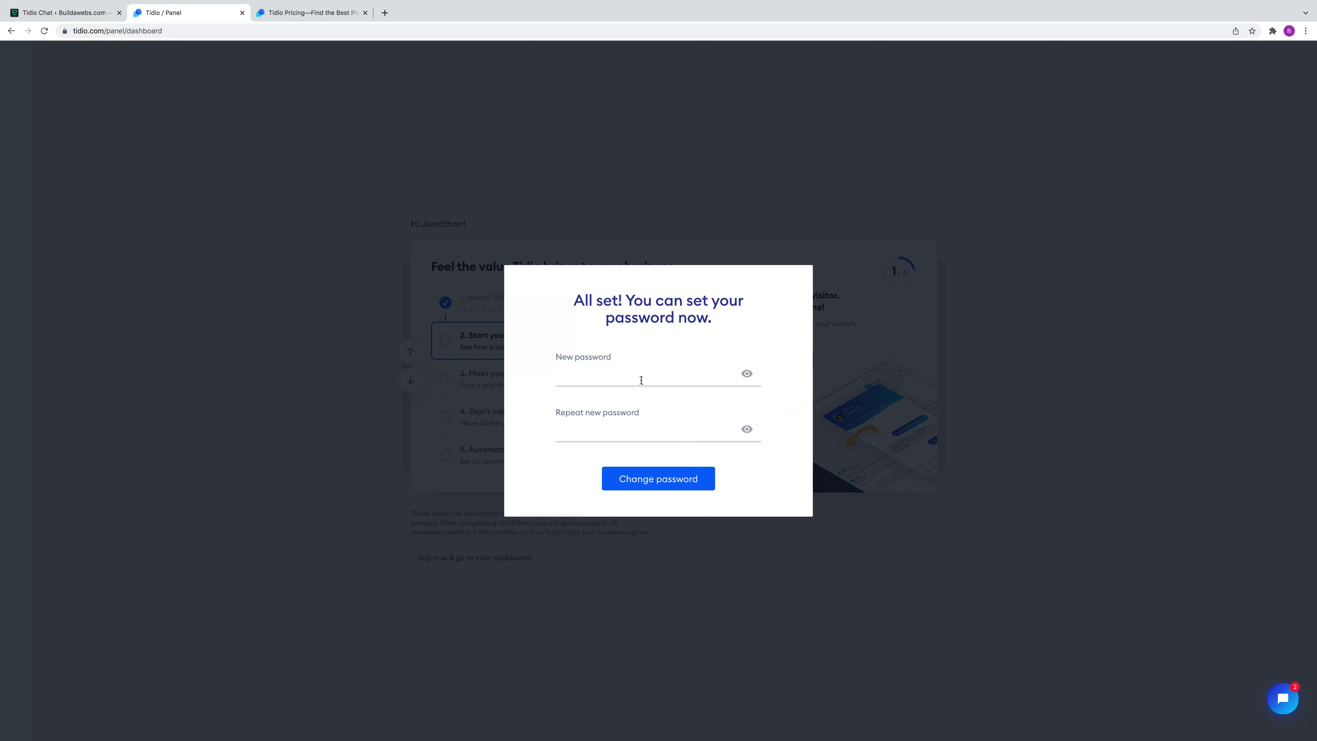
# - Set and repeat the new account password, and skip the onboarding checklist to reach the main dashboard
pyautogui.click(641, 381)
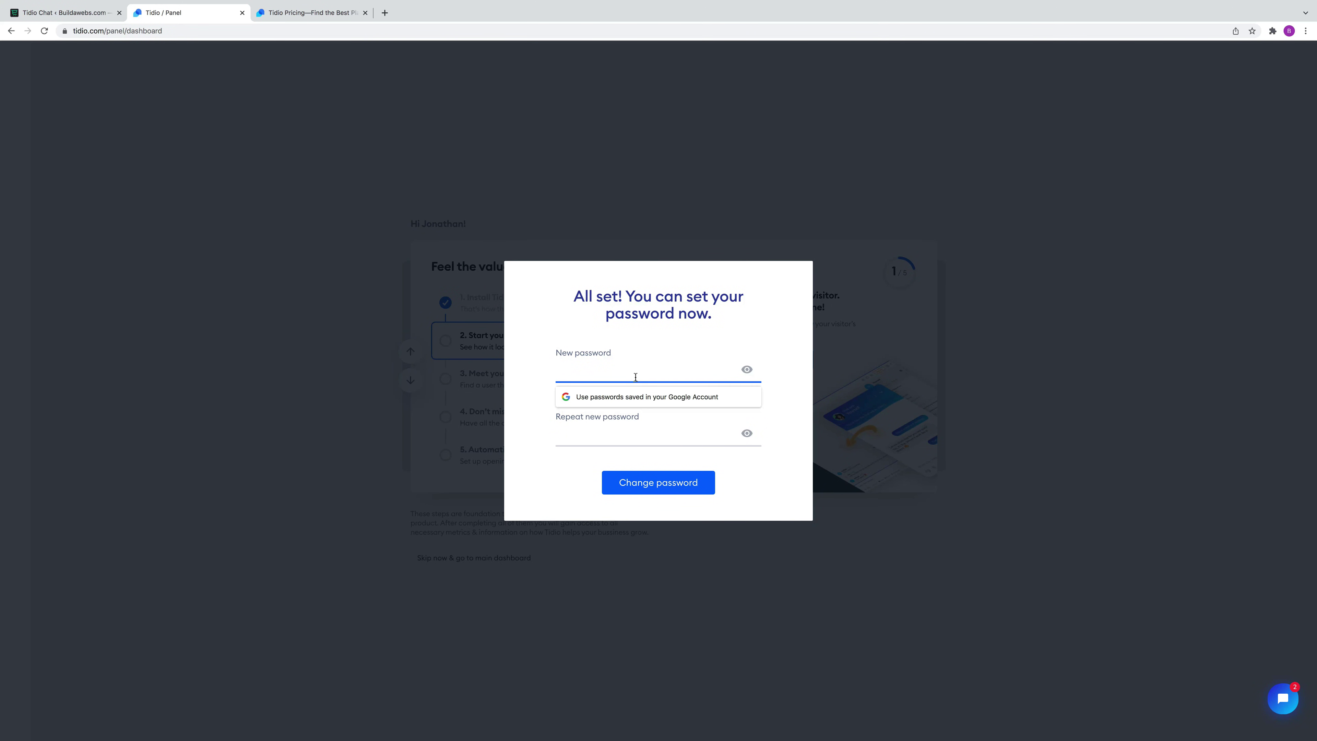
pyautogui.write('•••••••••••••••')
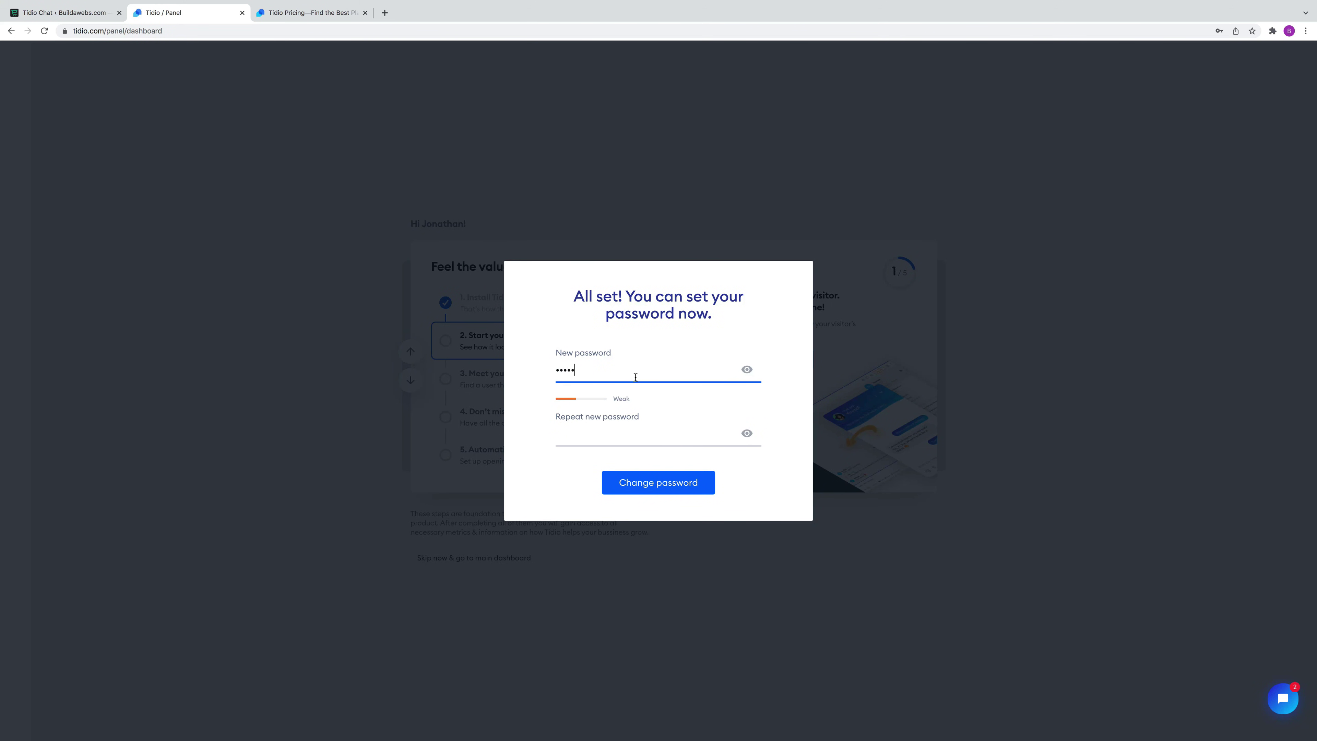
pyautogui.write('•')
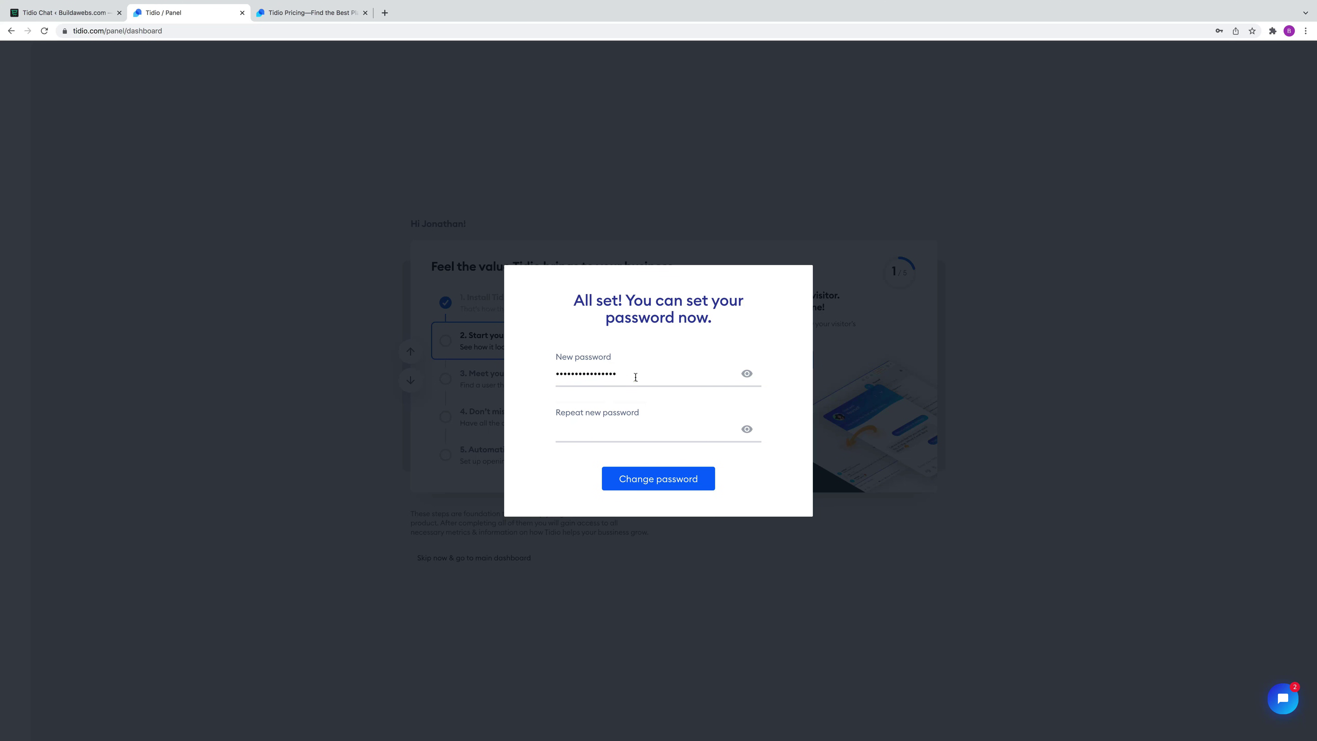
pyautogui.click(583, 436)
pyautogui.write('••••••••••••••••')
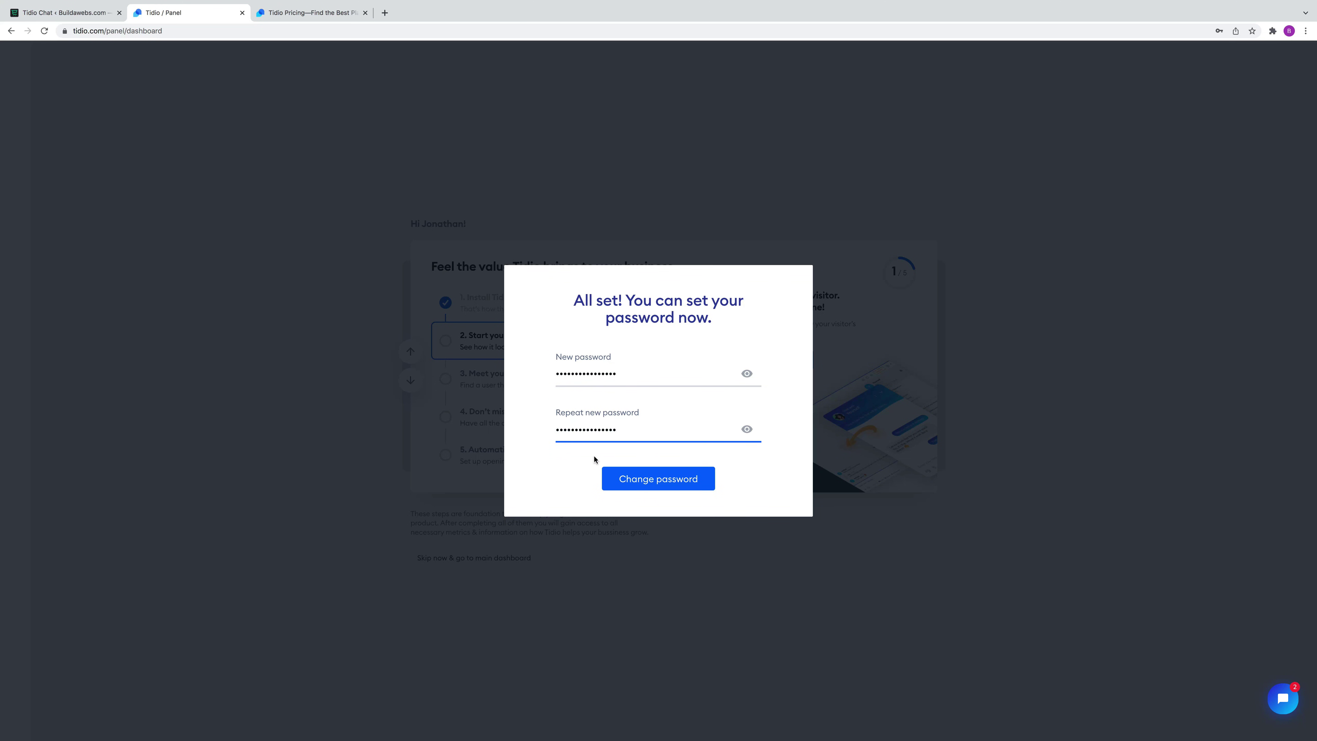
pyautogui.click(647, 480)
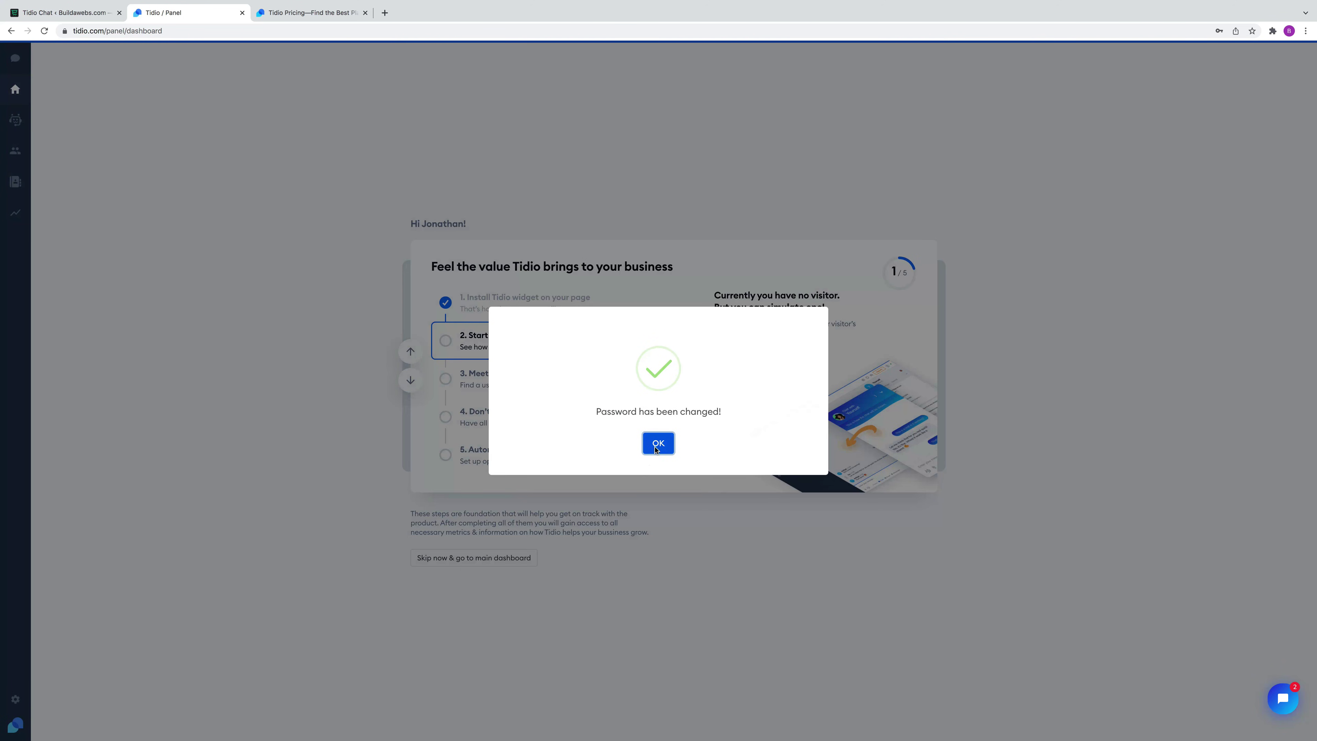
pyautogui.click(654, 449)
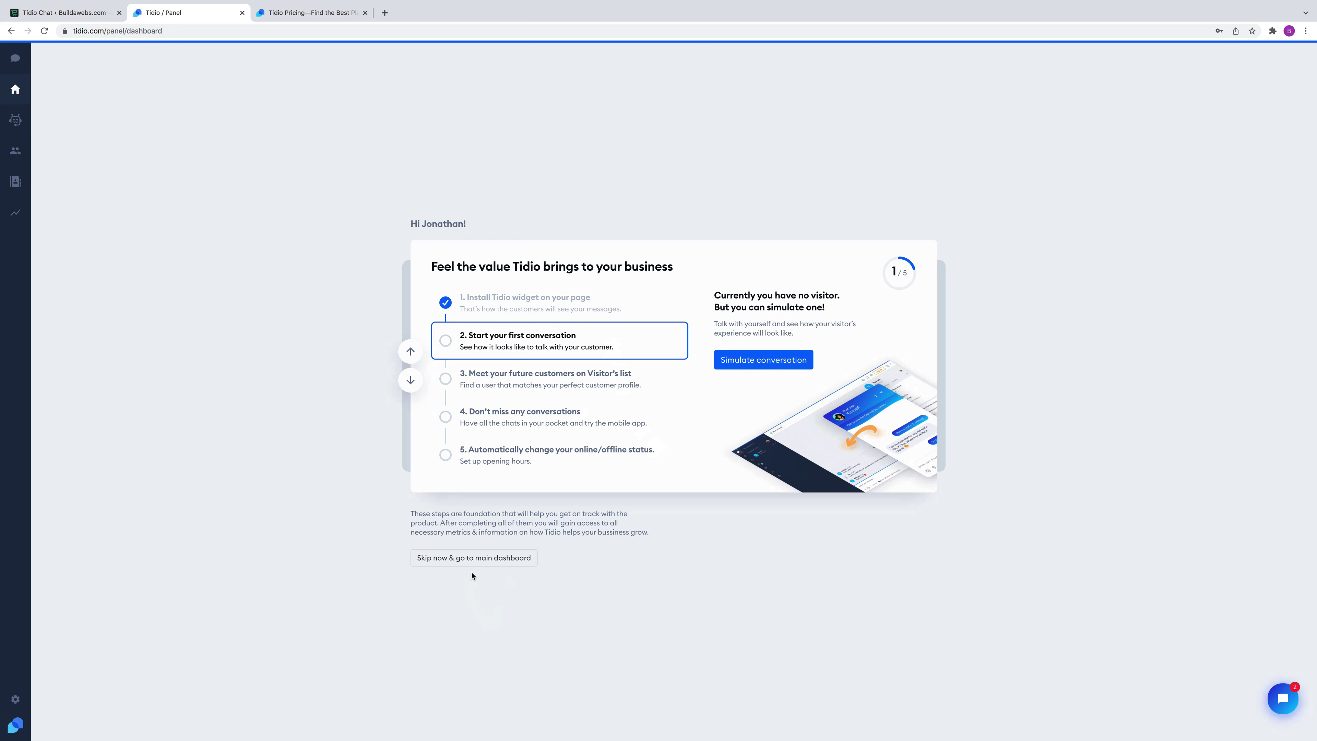
pyautogui.click(483, 558)
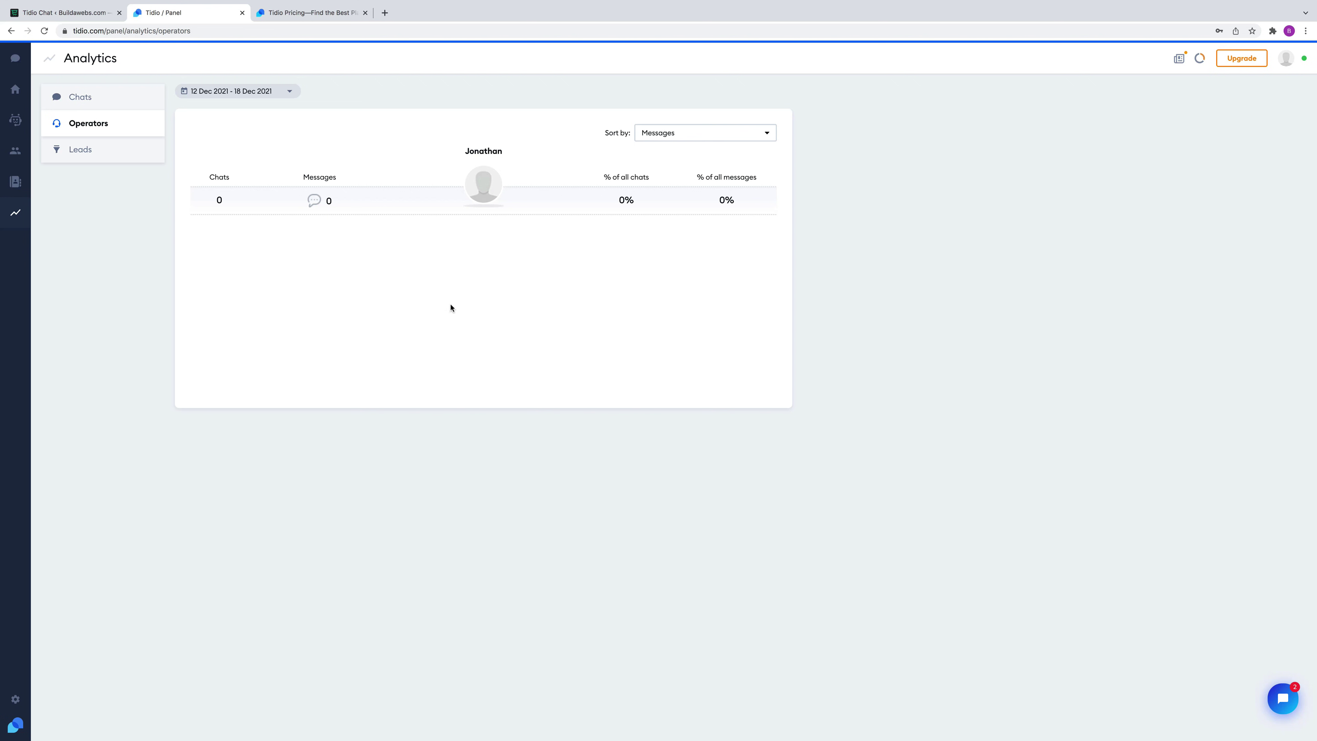
# - Switch to Safari, reload the shop site's home page and send "Hi" through its live chat widget
pyautogui.press('super+Tab')
pyautogui.press('super+Tab')
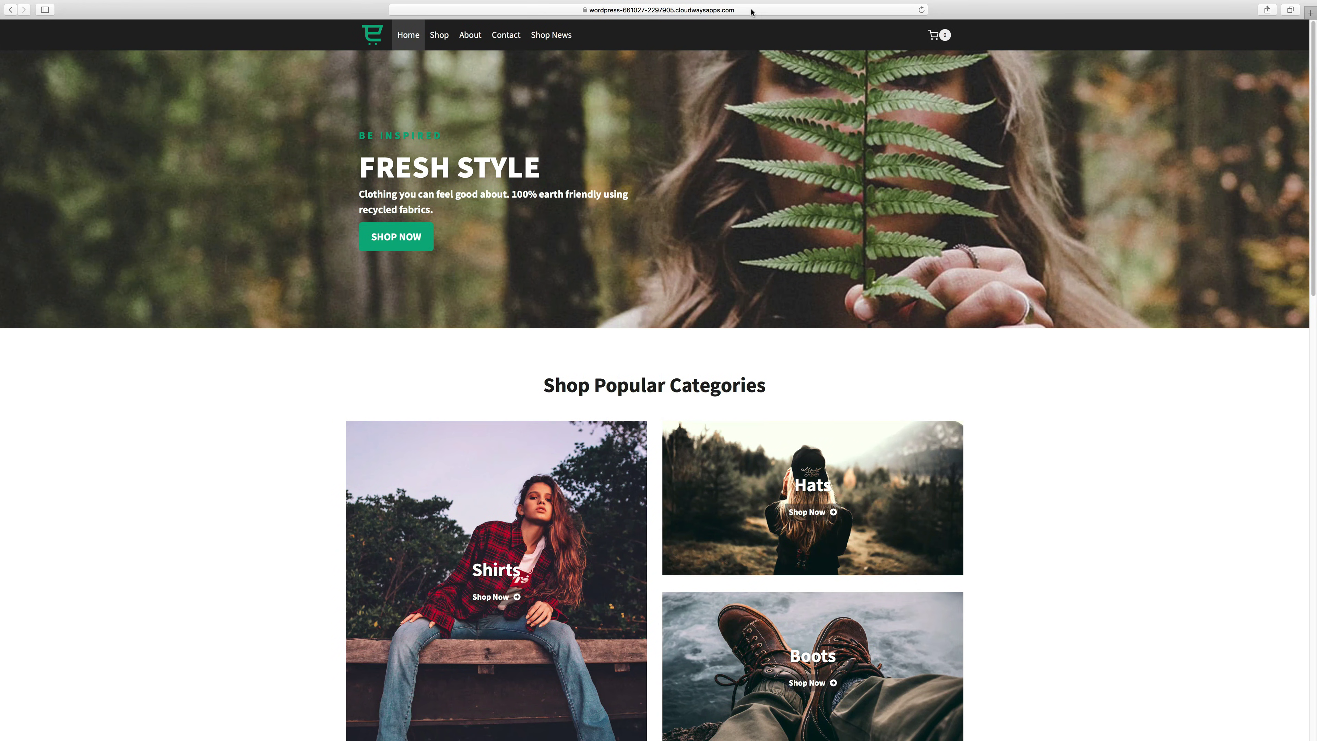
pyautogui.click(921, 9)
pyautogui.scroll(-3, 1072, 493)
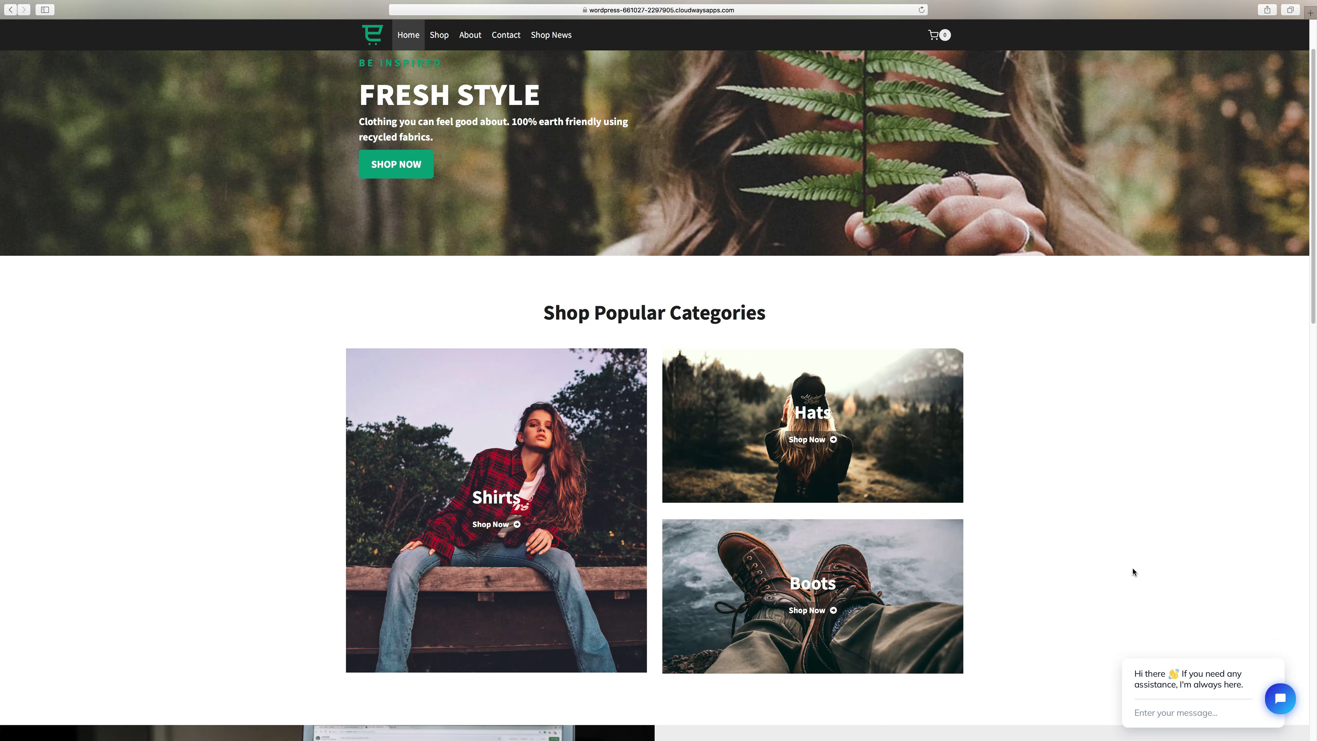
pyautogui.click(1173, 714)
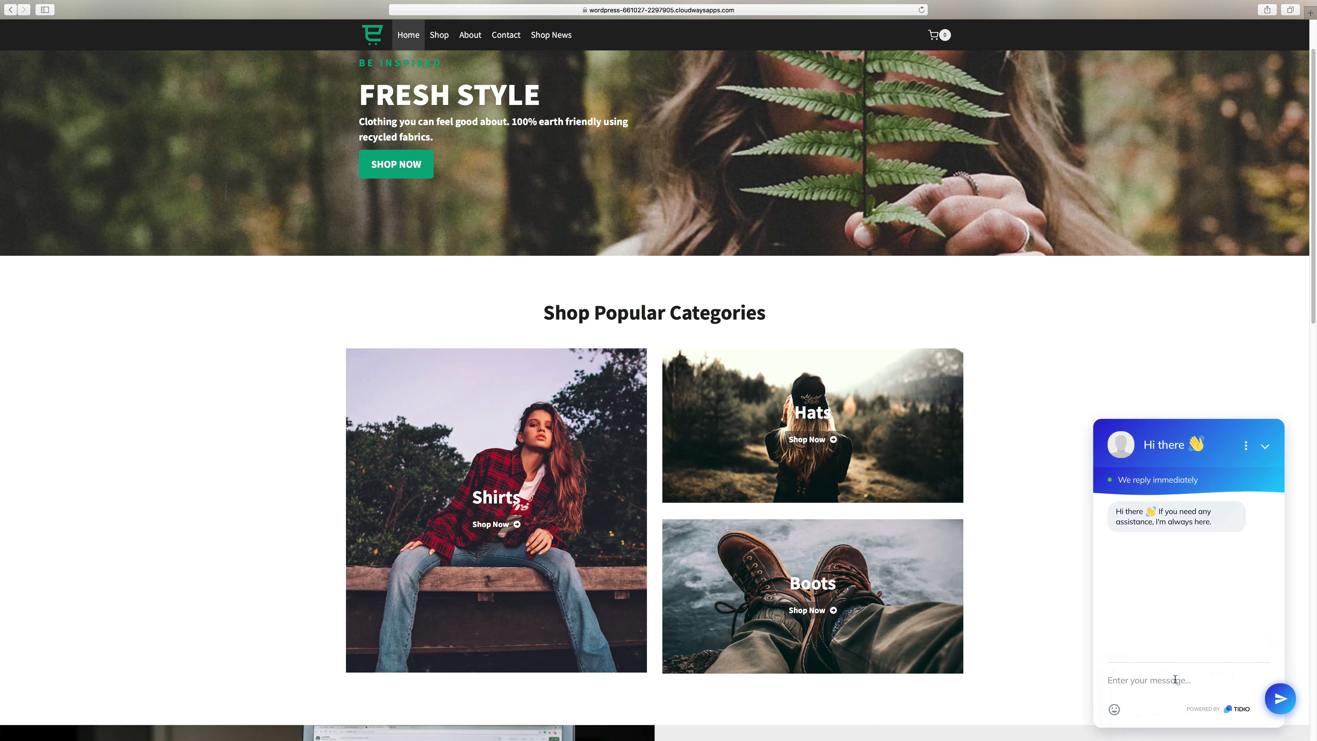
pyautogui.write('Hi')
pyautogui.press('Return')
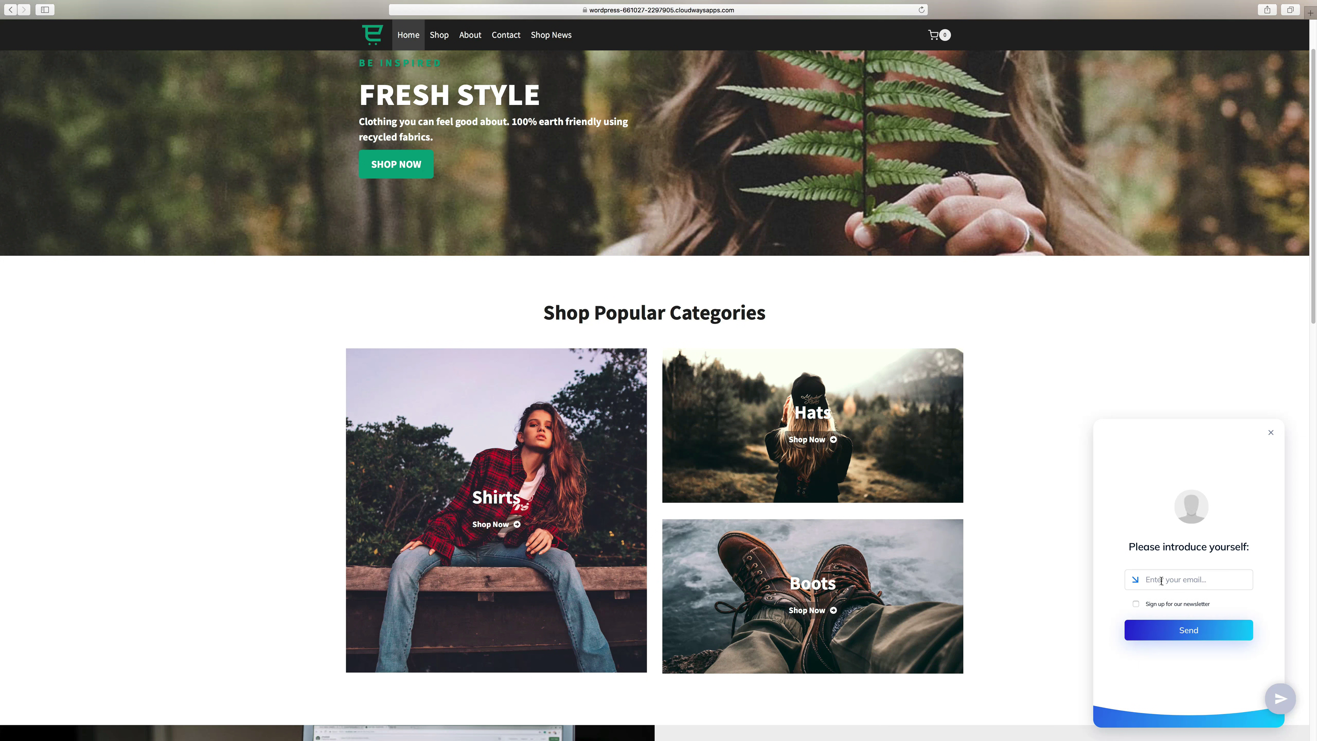
# - Enter the visitor's email in the chat introduction form, opt in to the newsletter and submit it
pyautogui.press('super+v')
pyautogui.write('2')
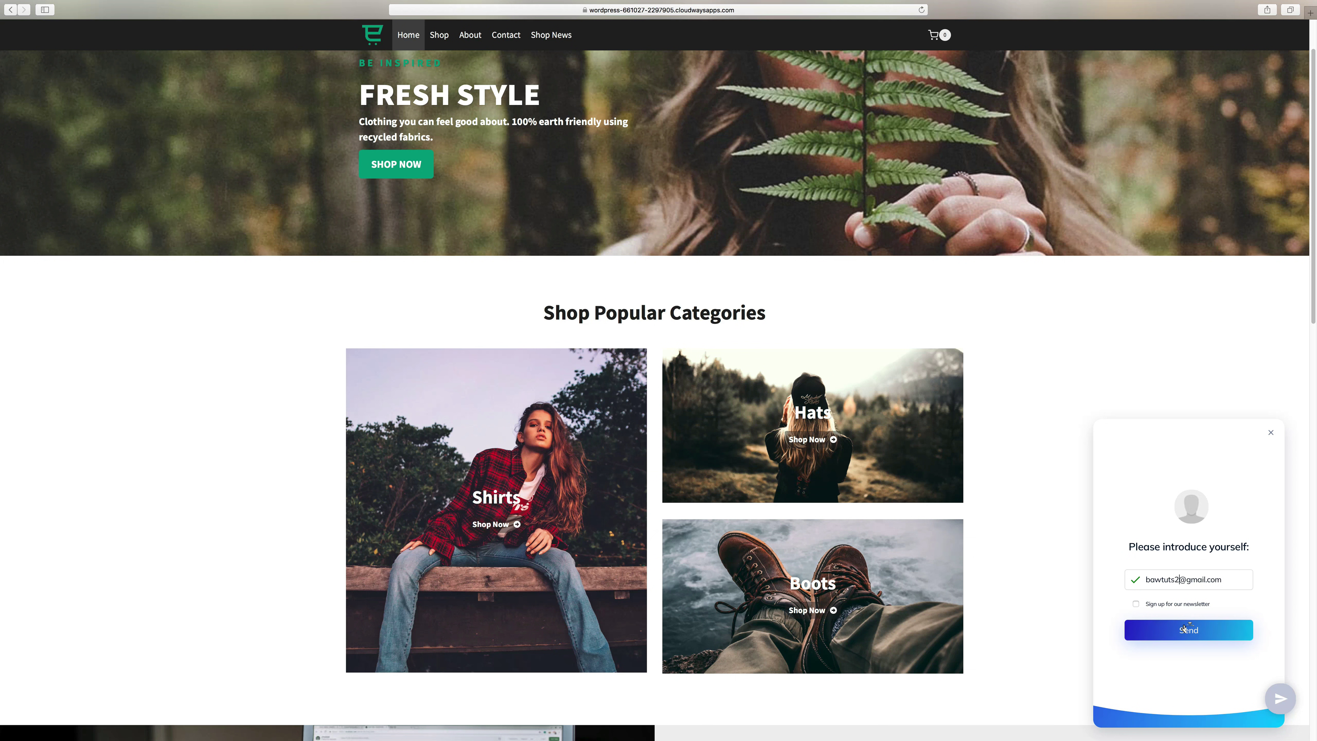
pyautogui.click(1136, 604)
pyautogui.click(1168, 632)
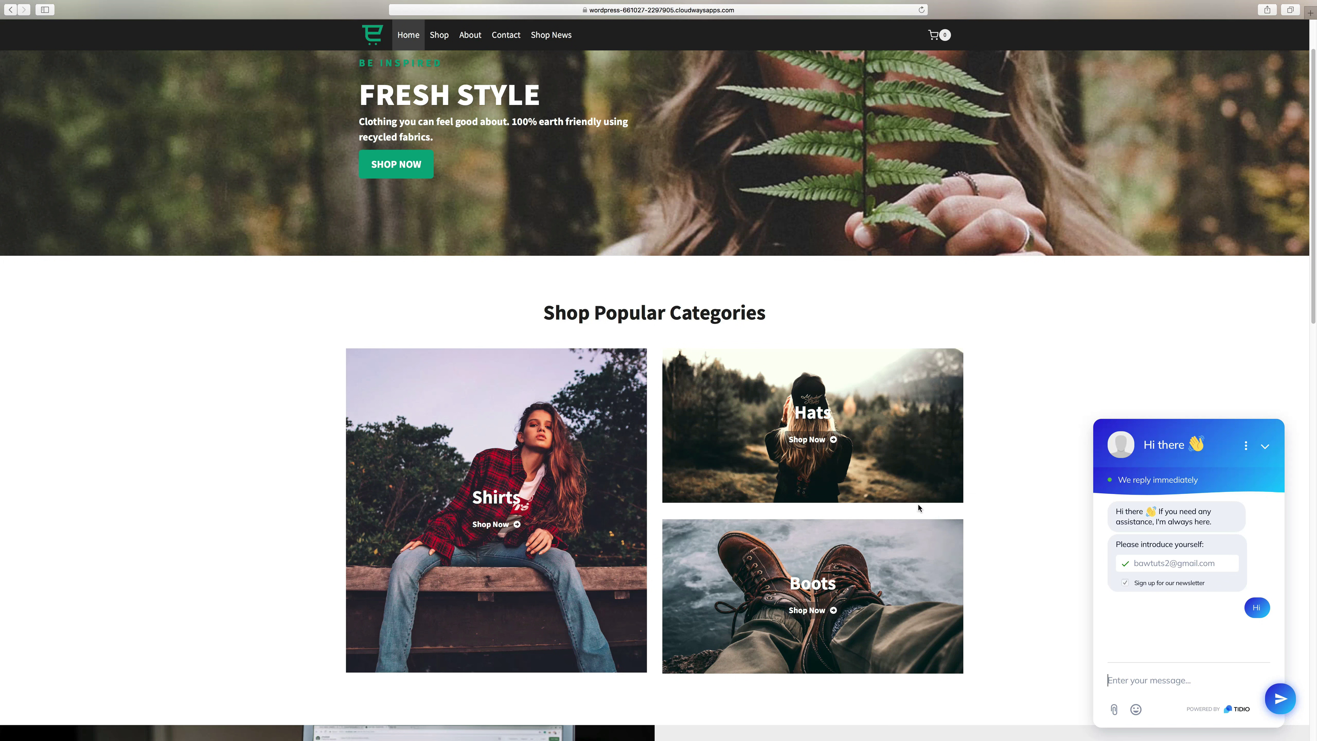
# - Switch to the Tidio panel in Chrome, open the unassigned conversation and send the quick response "Hello there 👋 What can I help you with?"
pyautogui.press('super+Tab')
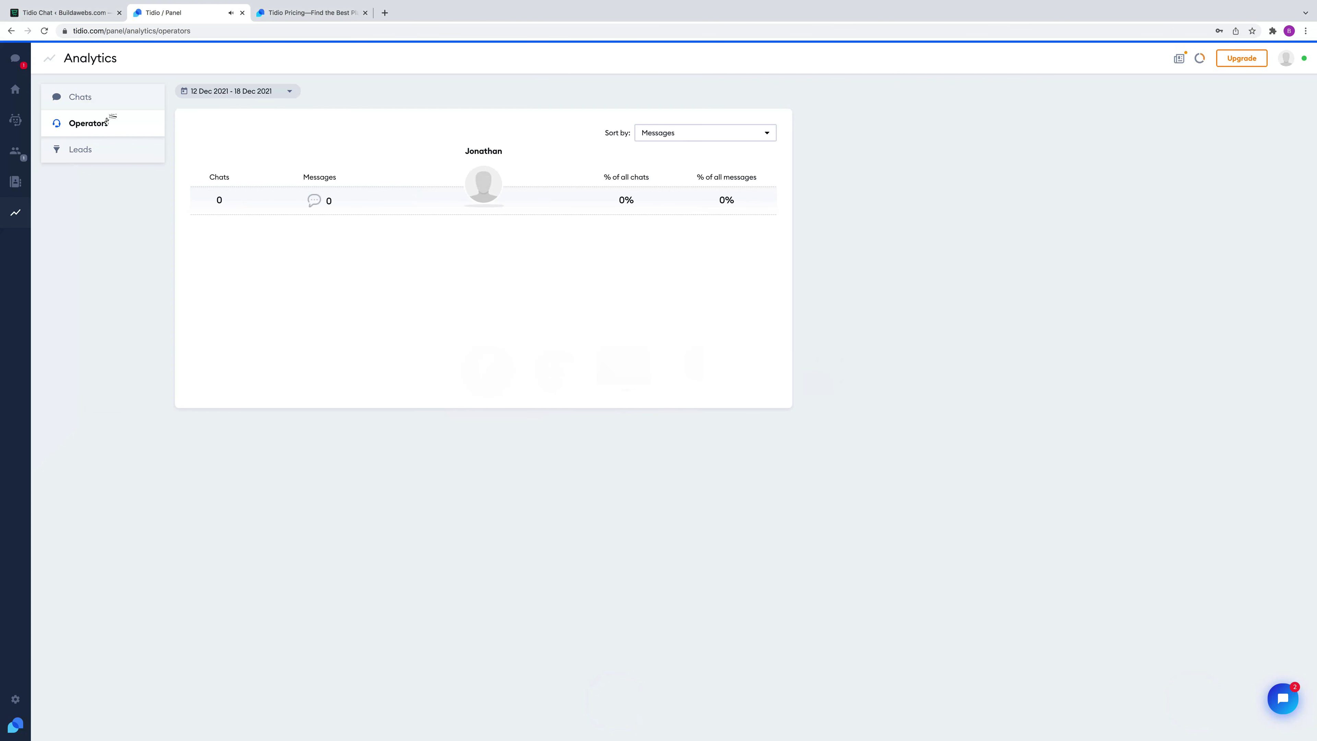
pyautogui.click(18, 61)
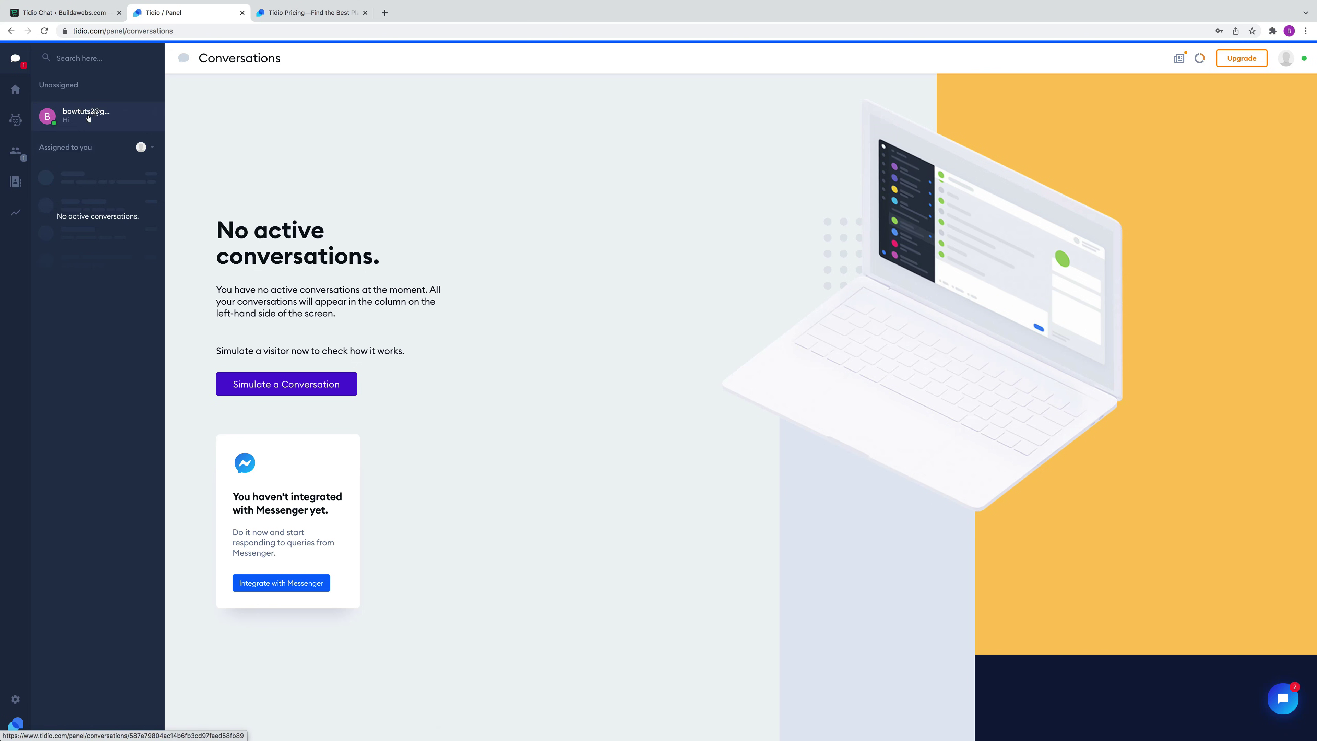
pyautogui.click(92, 117)
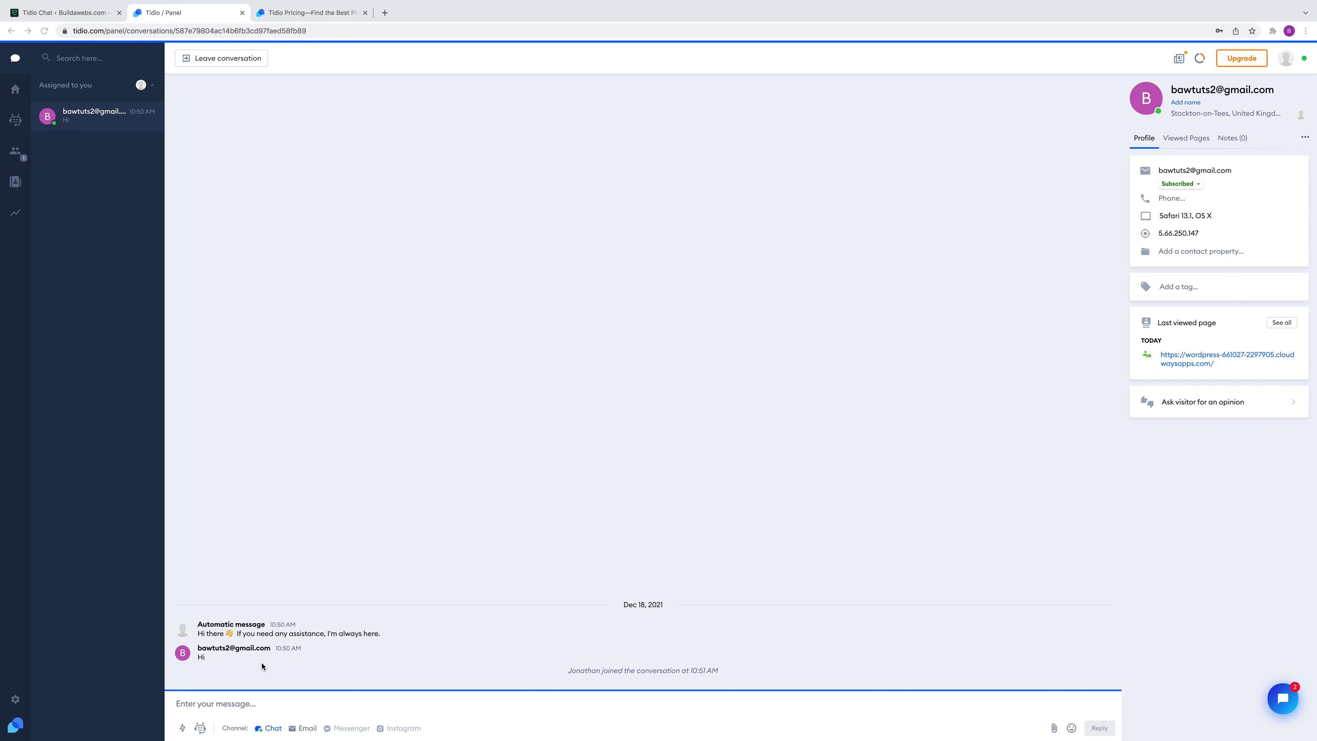
pyautogui.click(244, 701)
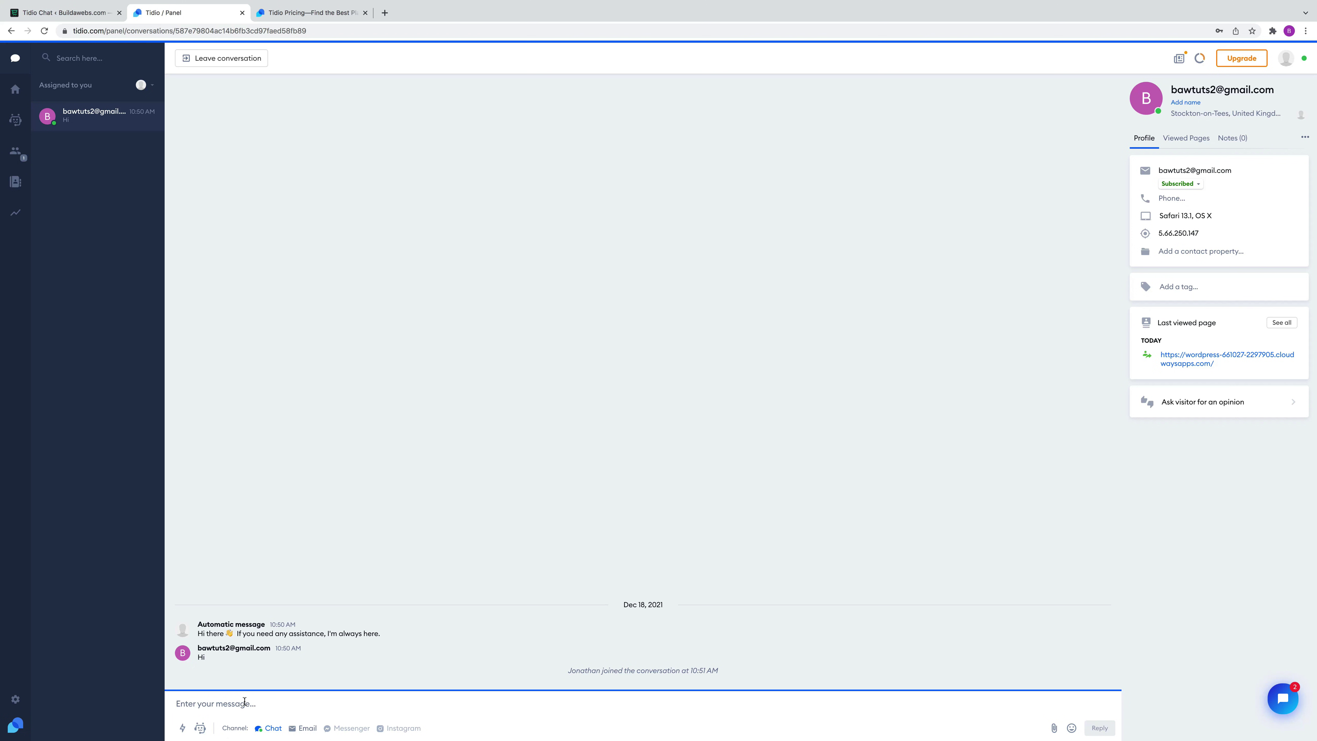
pyautogui.write('/')
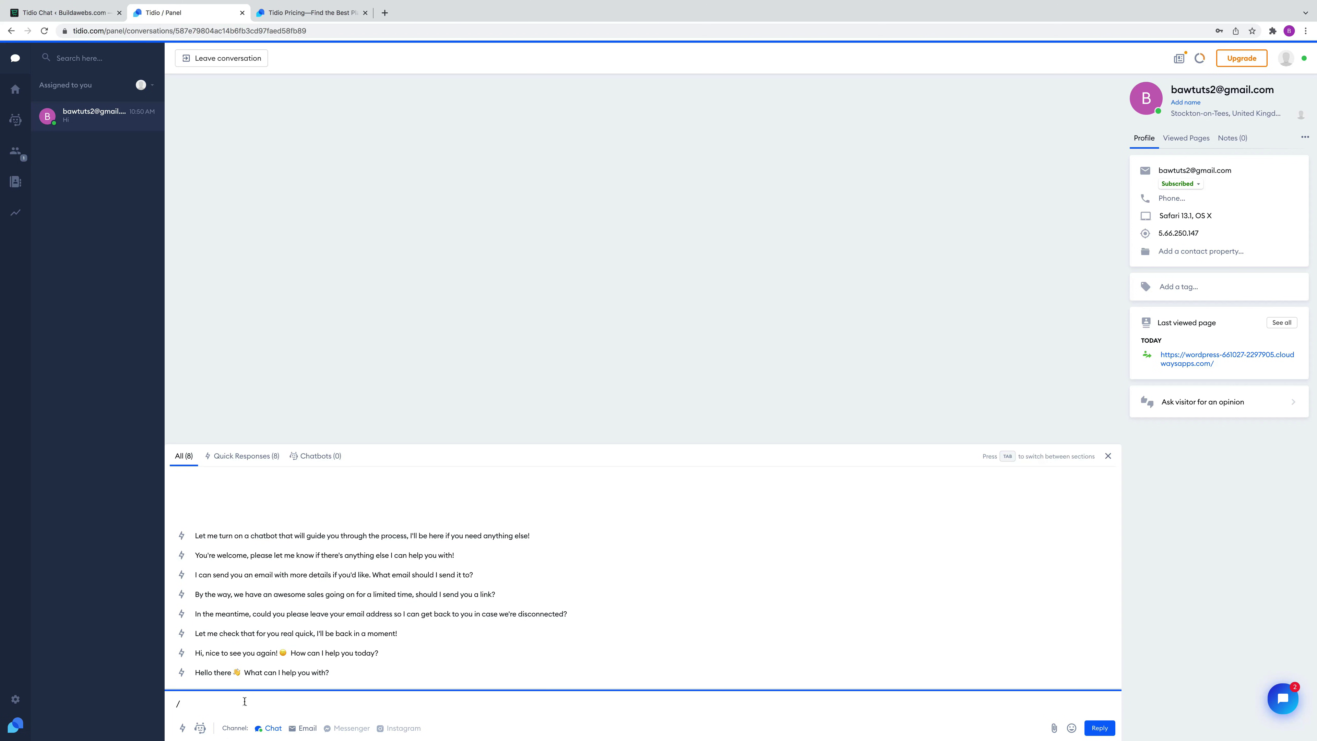
pyautogui.click(279, 673)
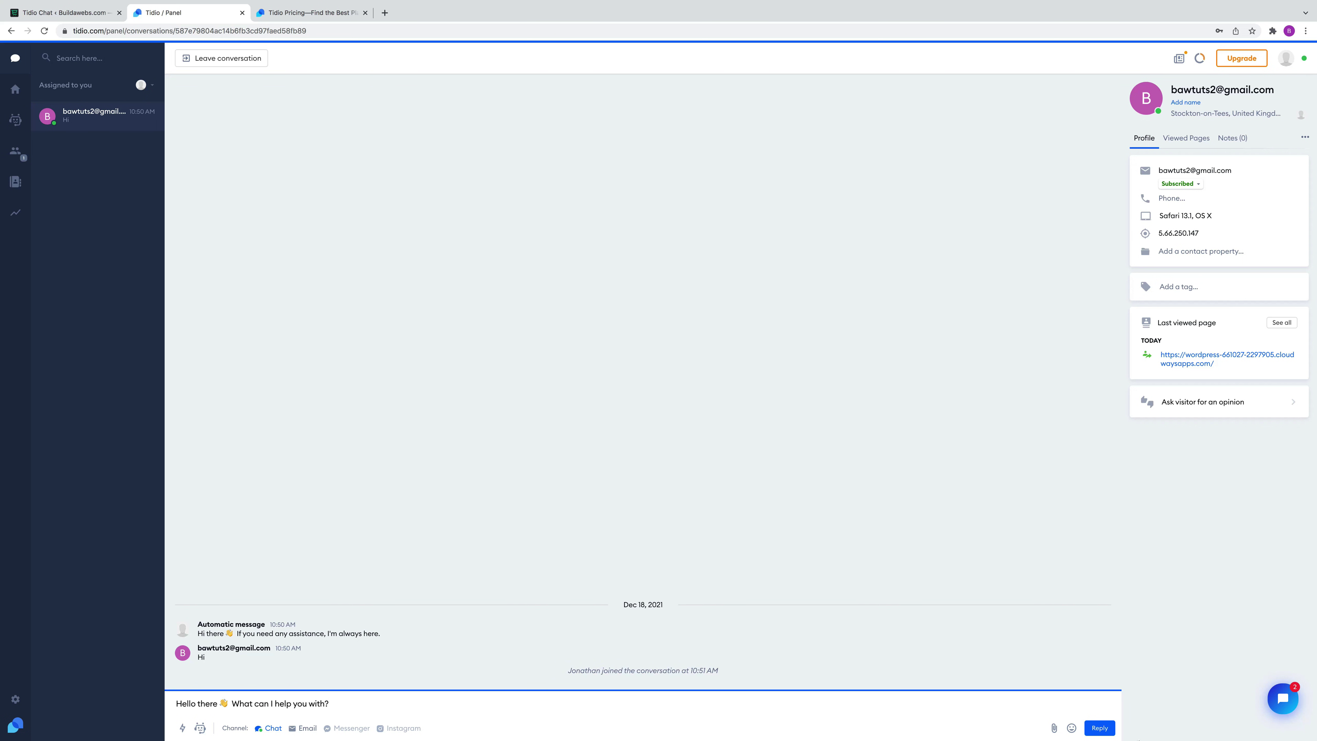
pyautogui.click(1099, 728)
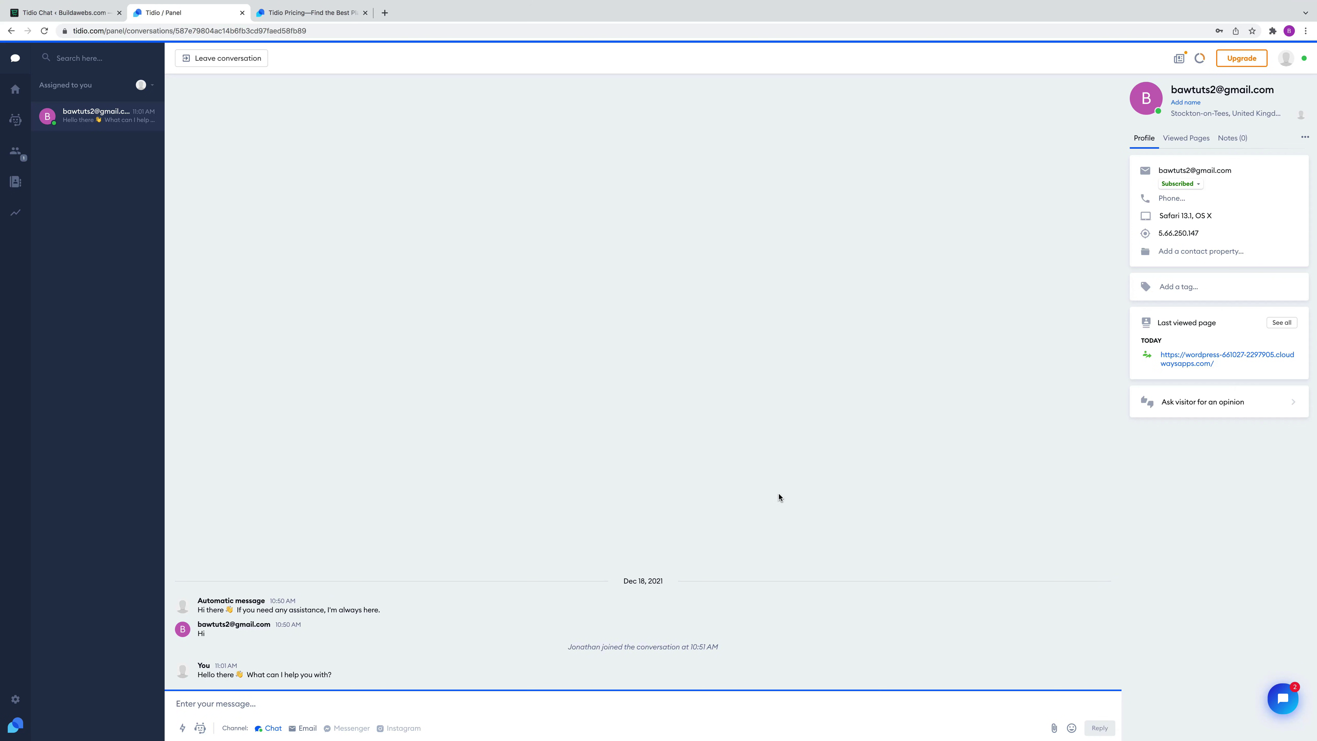
# - Return to Safari and send "I am getting thee below error message" in the site's chat widget
pyautogui.press('super+Tab')
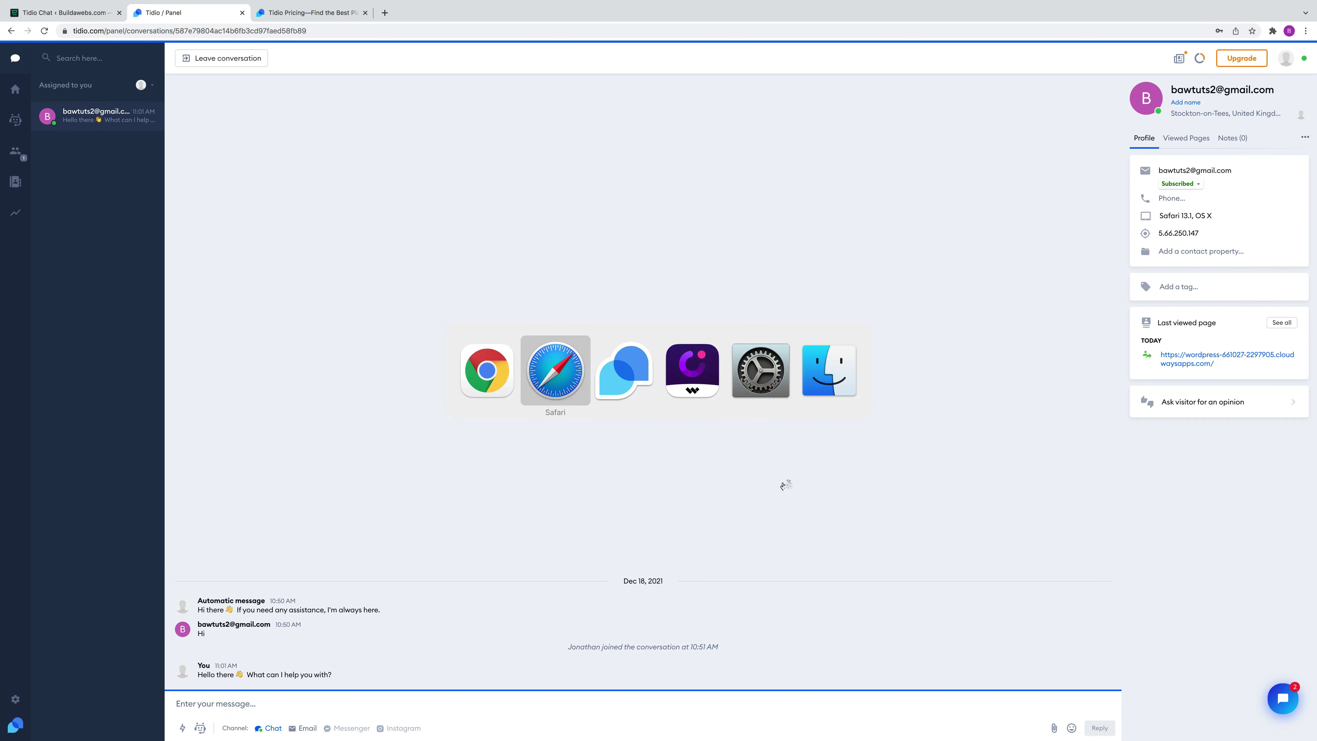
pyautogui.press('super+Tab')
pyautogui.press('super+Tab')
pyautogui.press('super+Tab')
pyautogui.press('super+Tab')
pyautogui.press('super+Tab')
pyautogui.press('super+Tab')
pyautogui.press('super+Tab')
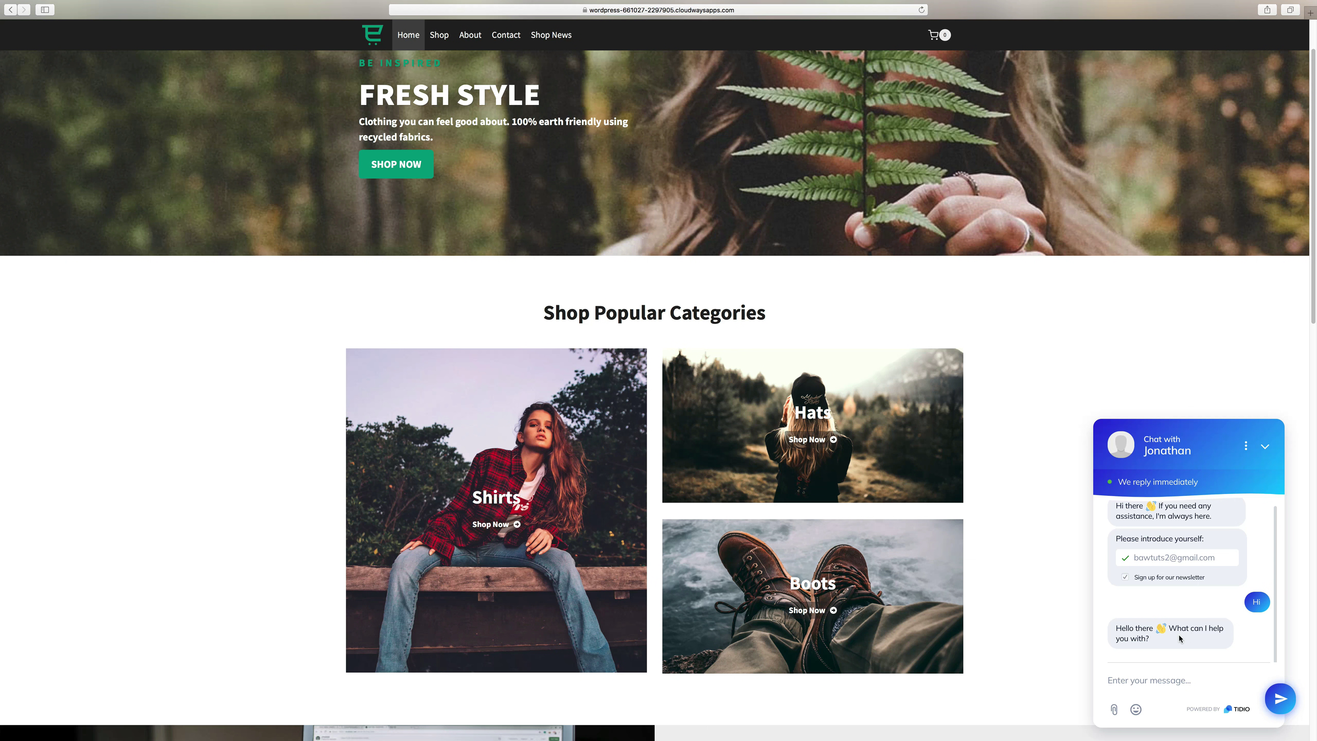
pyautogui.write('I am getting there')
pyautogui.press('BackSpace')
pyautogui.press('BackSpace')
pyautogui.press('BackSpace')
pyautogui.write('e below errorr')
pyautogui.press('BackSpace')
pyautogui.write('message')
pyautogui.press('Return')
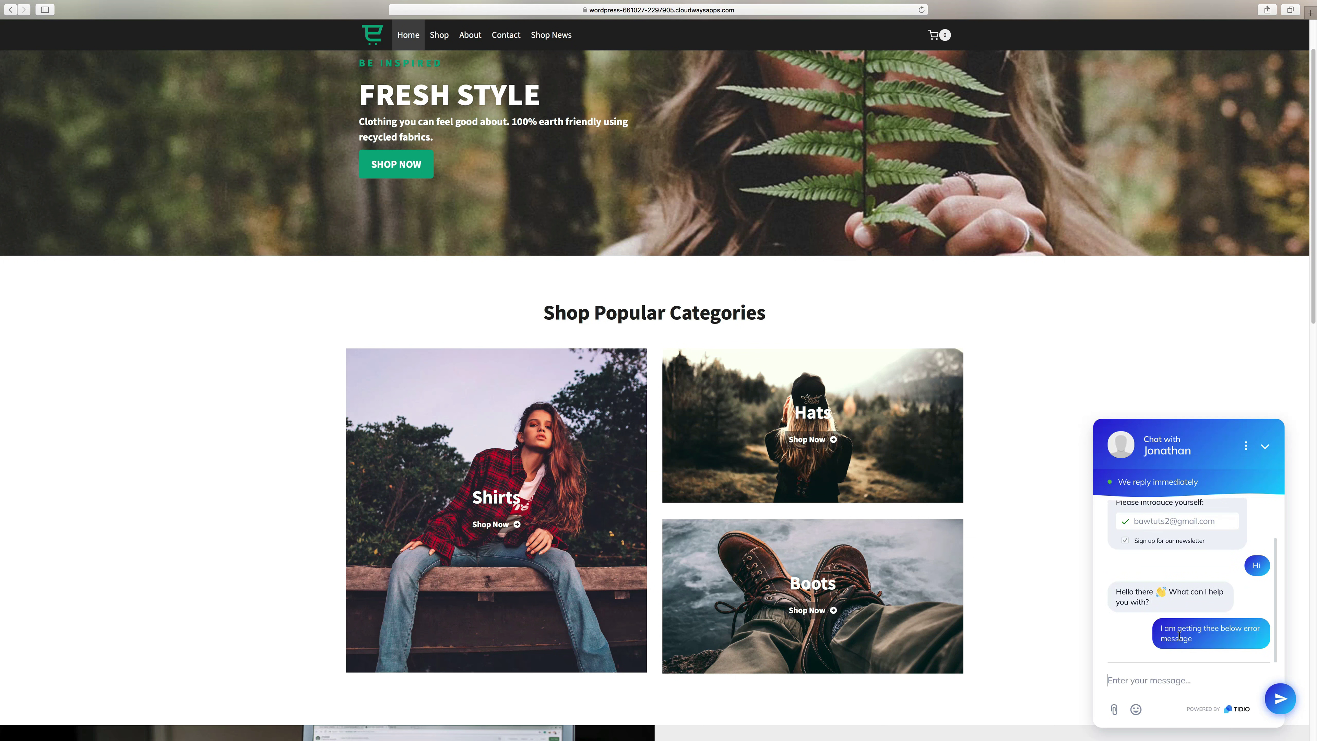
# - Attach error-gd1d9f330e_1280.png from the Downloads folder to the visitor's chat
pyautogui.click(1113, 710)
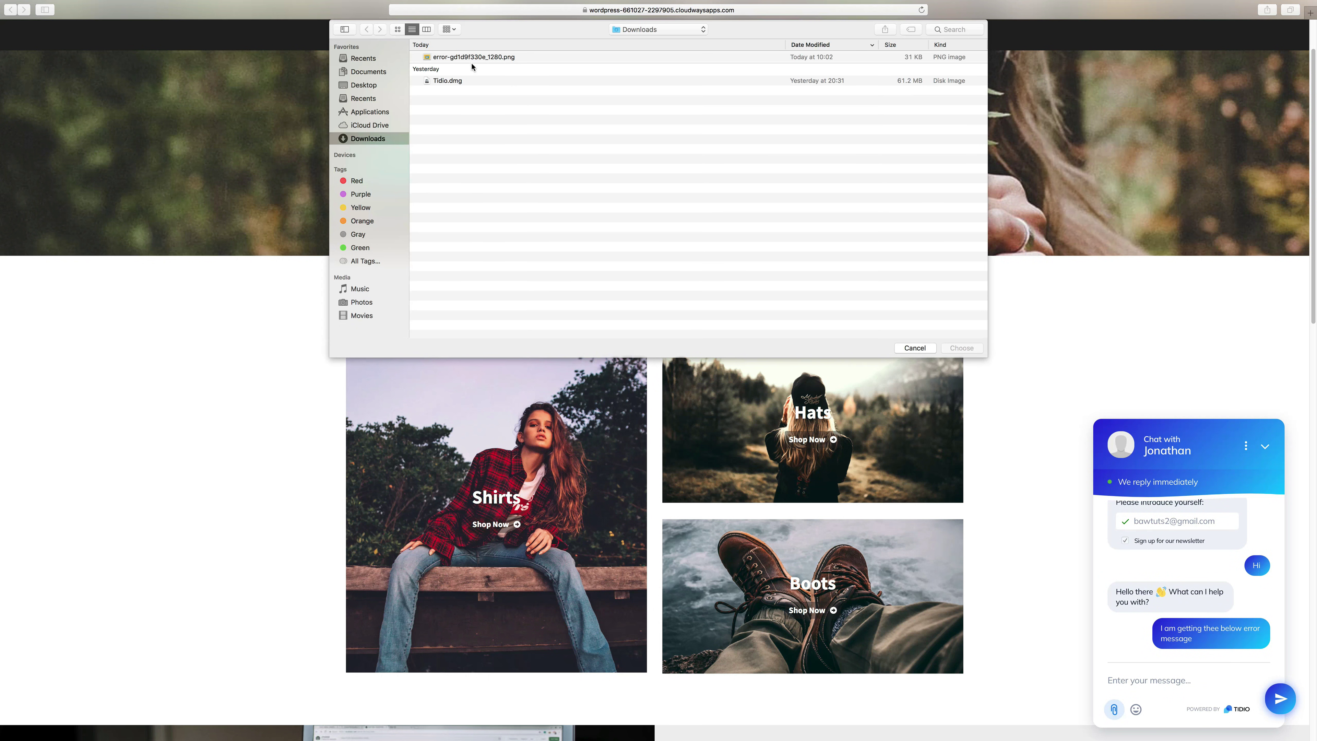
pyautogui.click(472, 56)
pyautogui.press('Return')
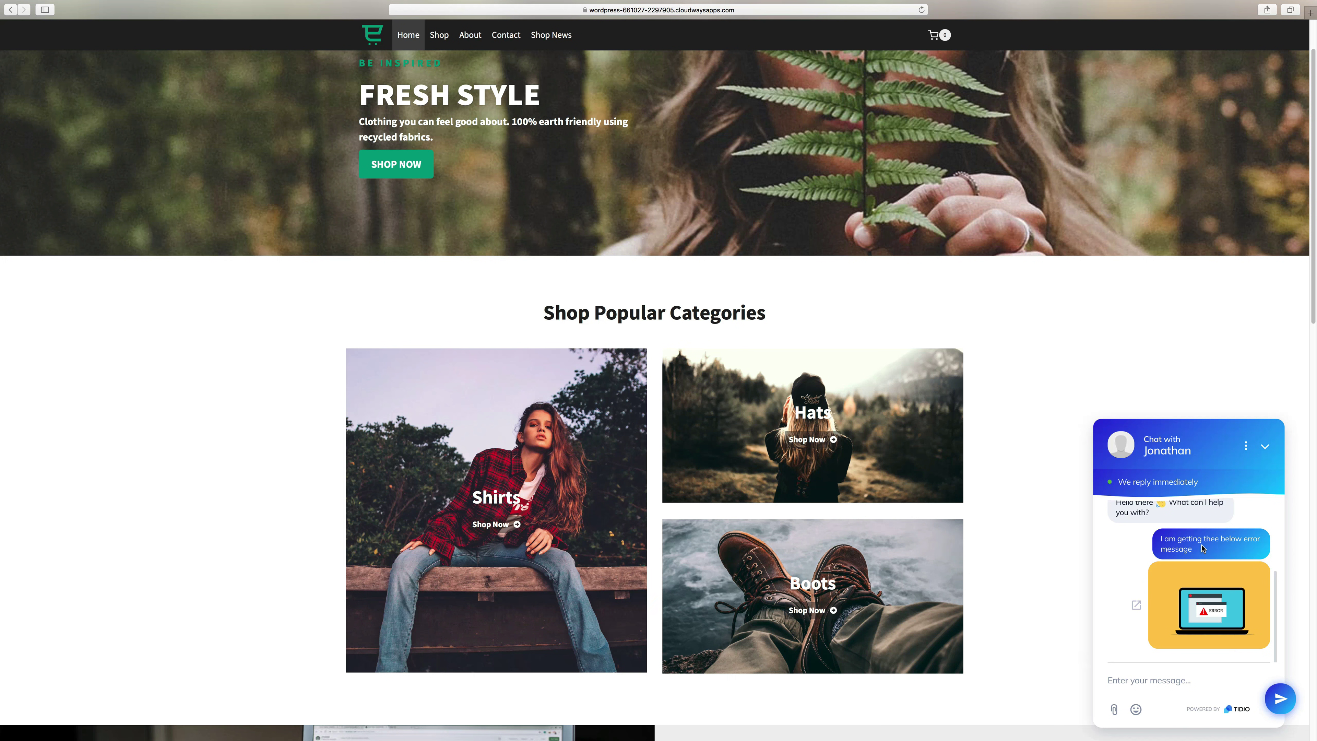
# - Switch to the Tidio desktop app and log in with the credentials already filled in
pyautogui.press('super+Tab')
pyautogui.press('super+Tab')
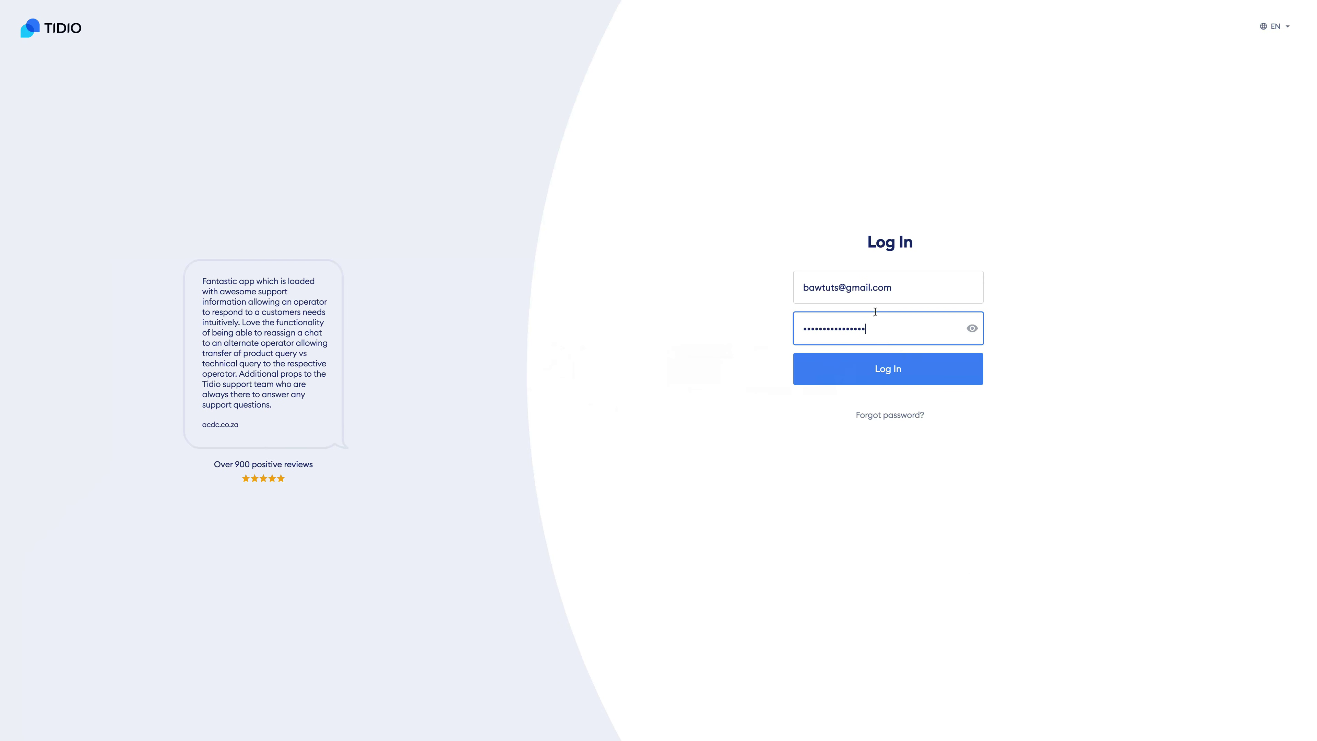
pyautogui.click(879, 371)
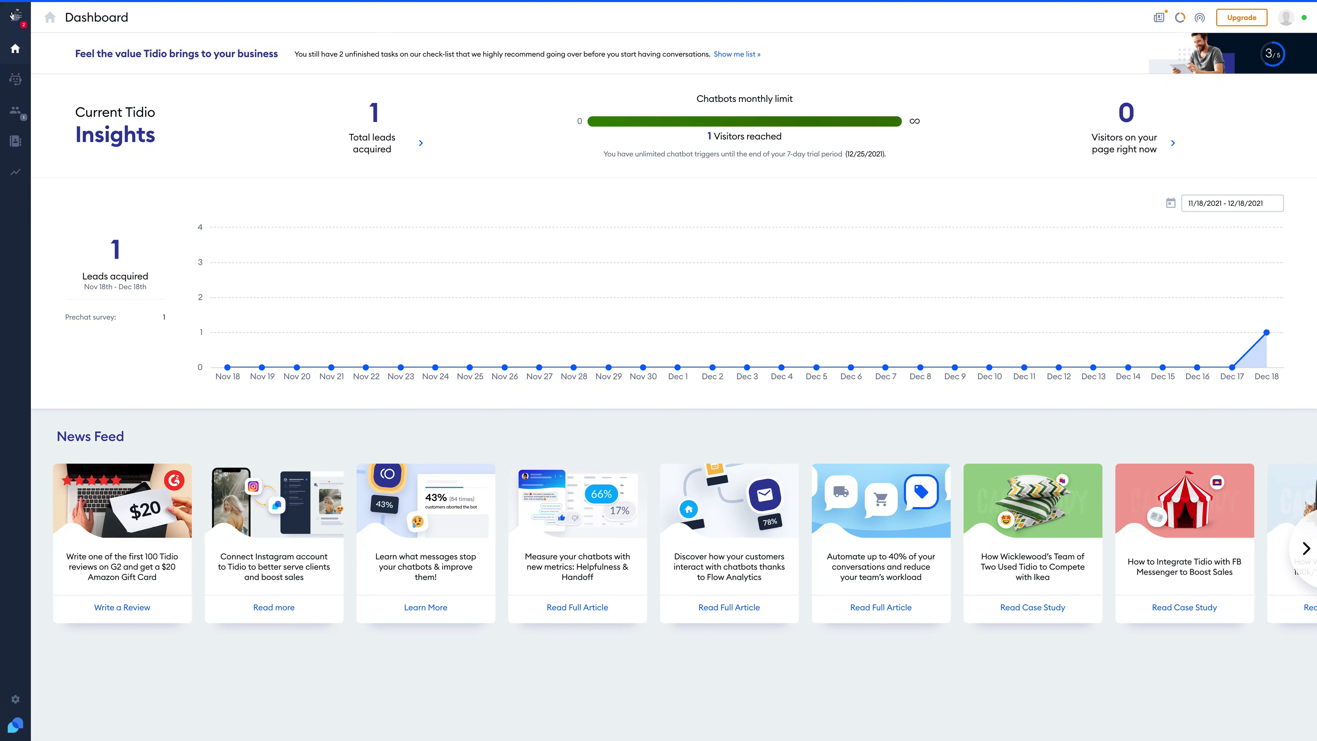
# - Send the visitor the quick response "Let me check that for you real quick, I'll be back in a moment!" and check it in Safari's chat widget
pyautogui.click(15, 18)
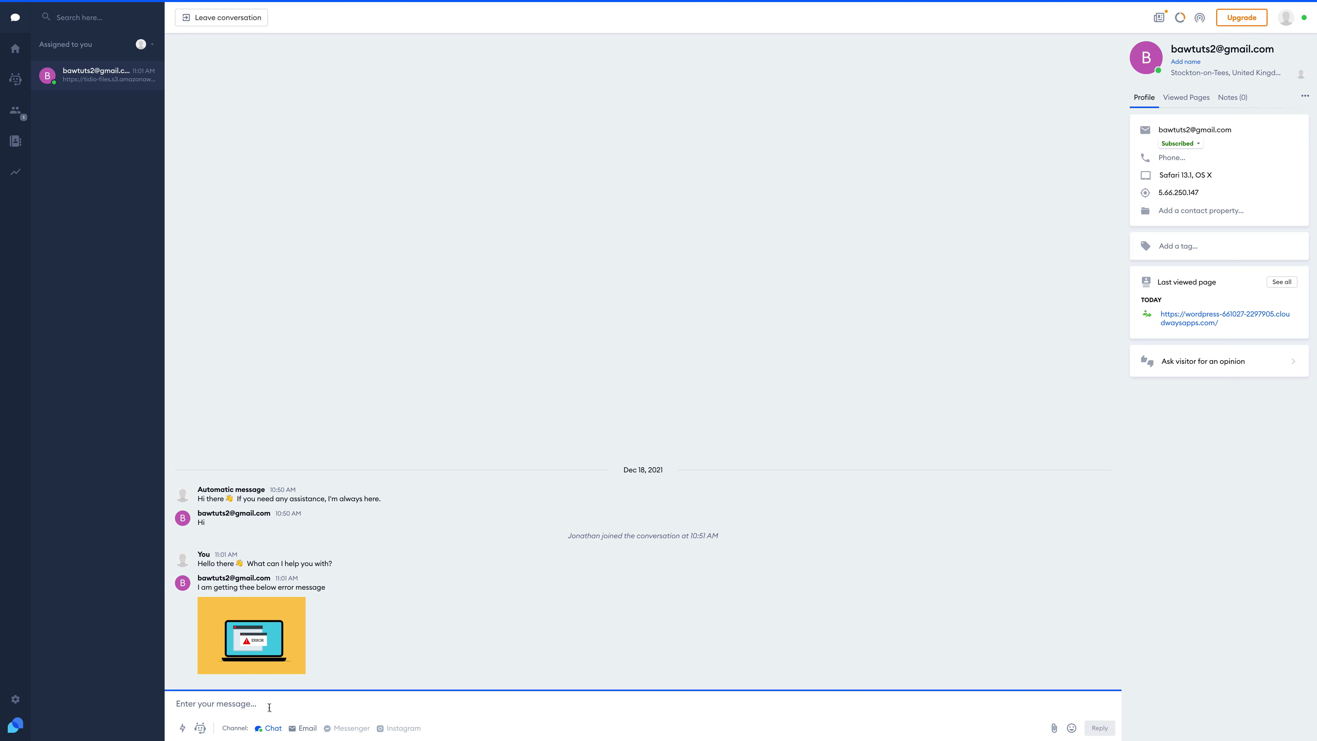
pyautogui.write('/')
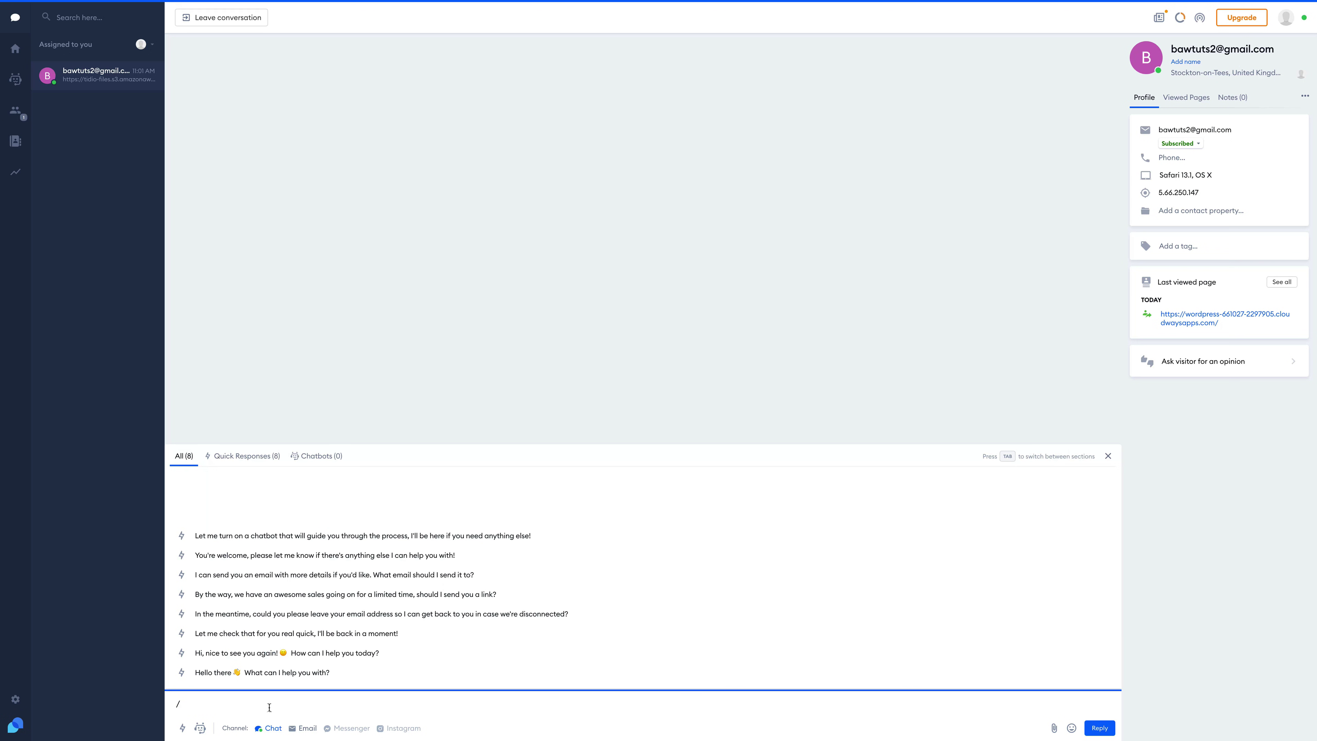
pyautogui.click(259, 634)
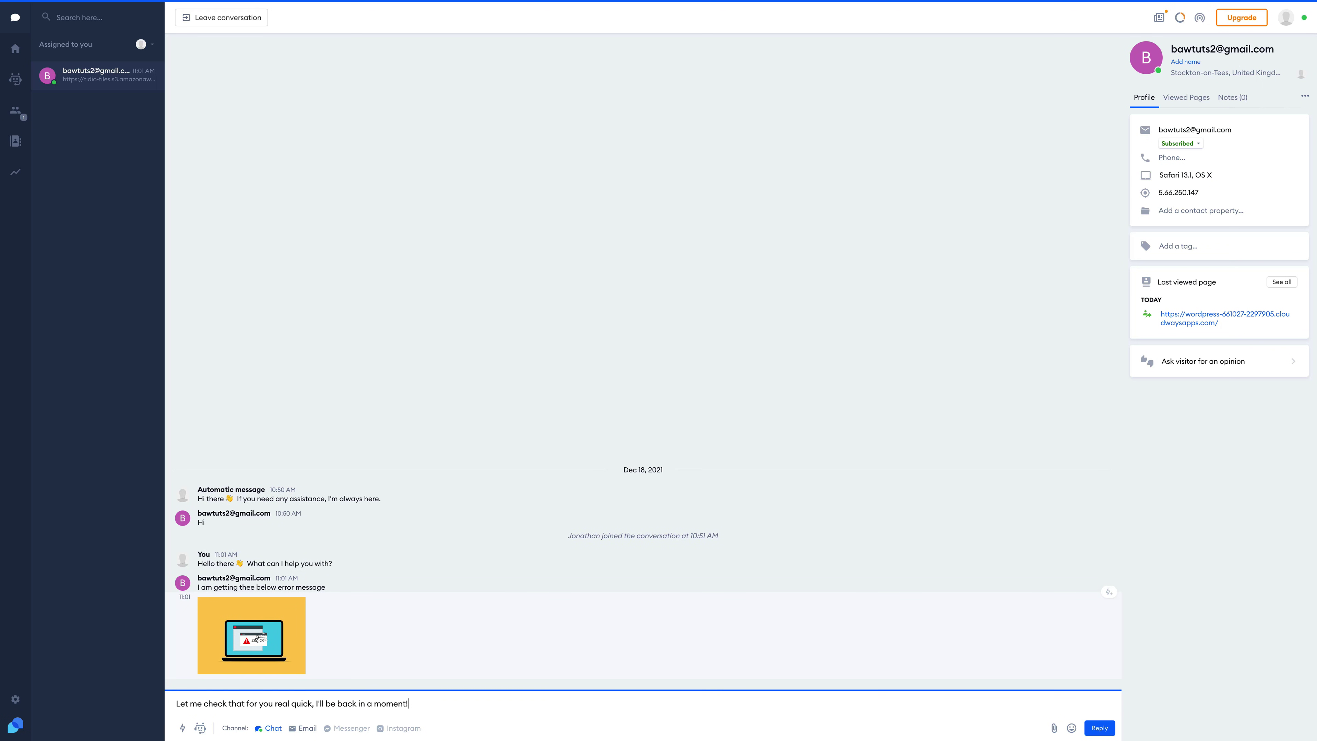
pyautogui.press('Return')
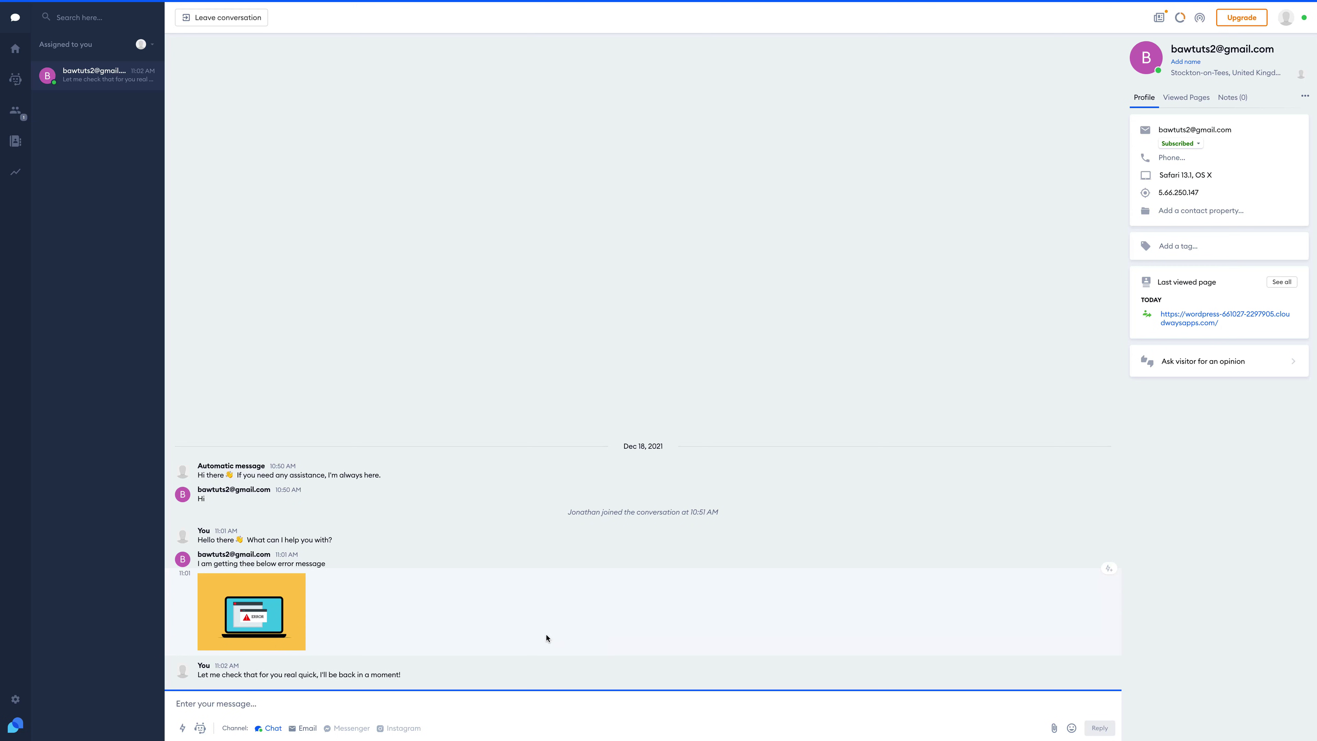
pyautogui.press('super+Tab')
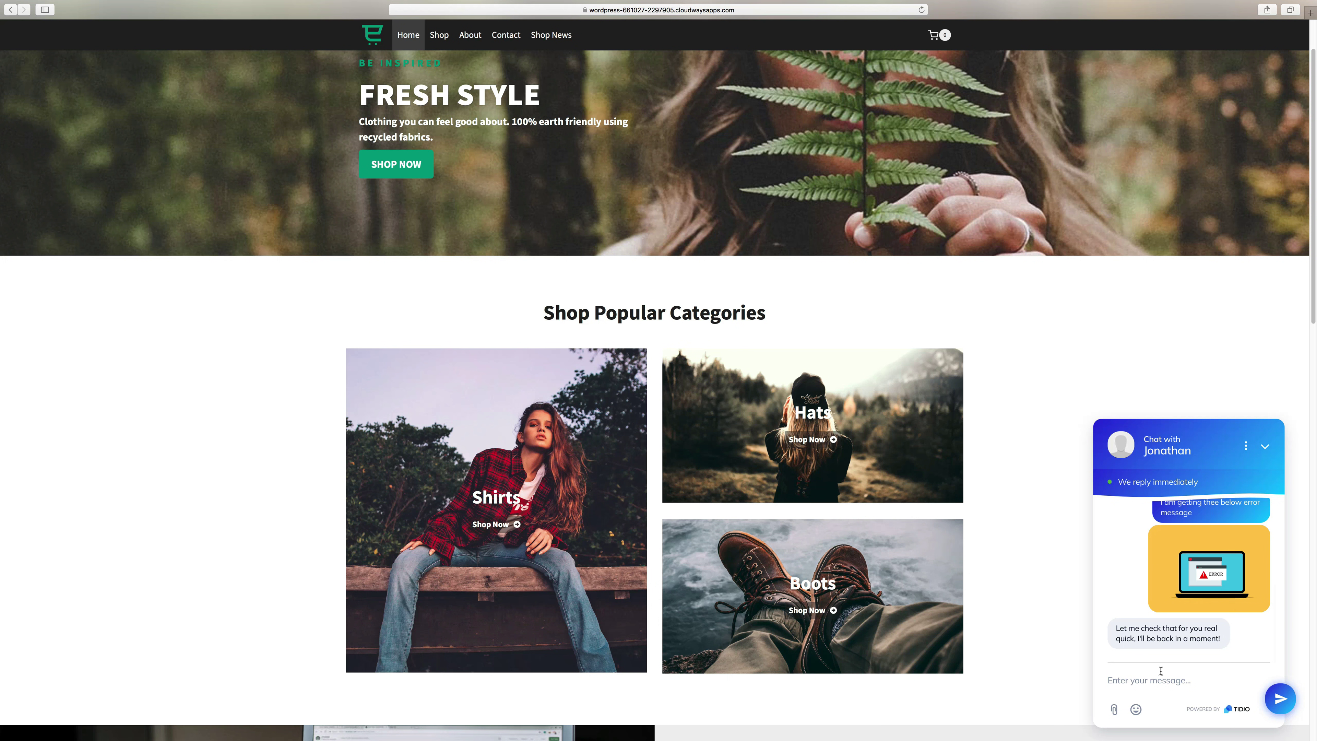
pyautogui.press('super+Tab')
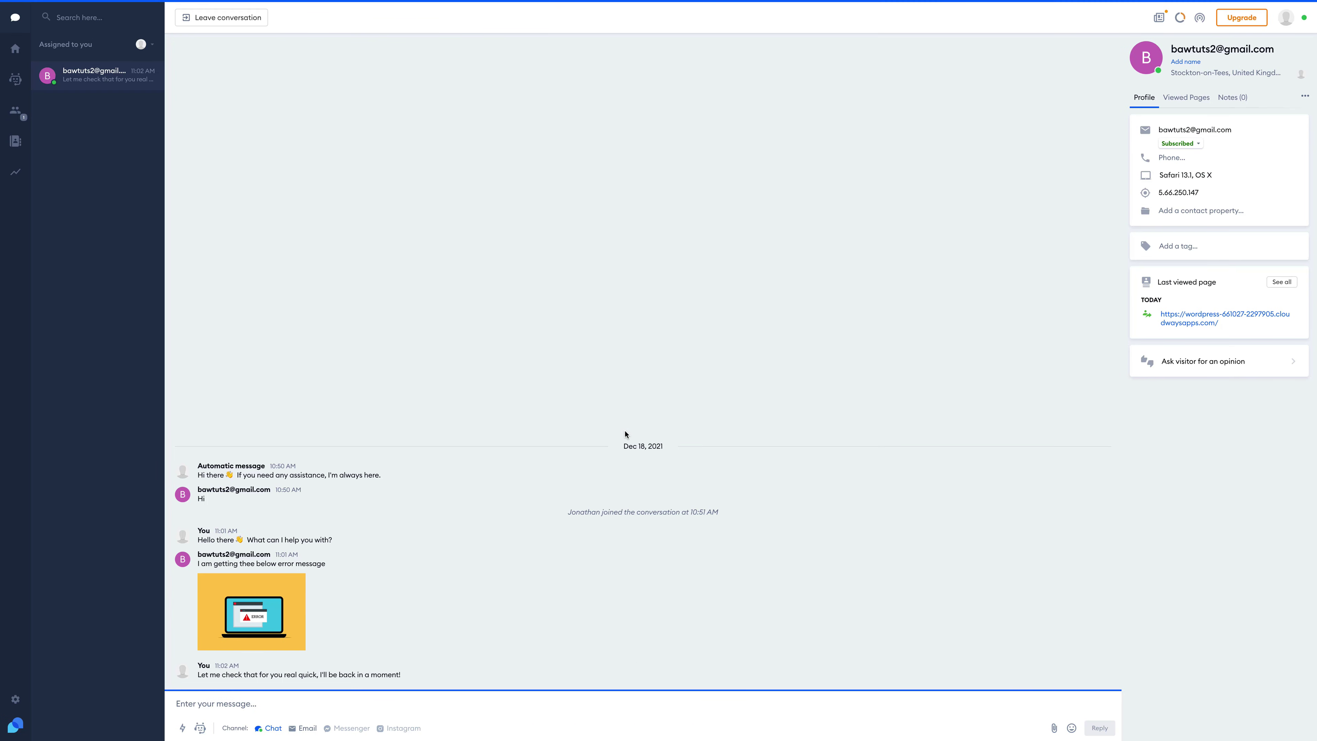
# - Add a new quick response reading "Please try again now" in the settings
pyautogui.click(16, 699)
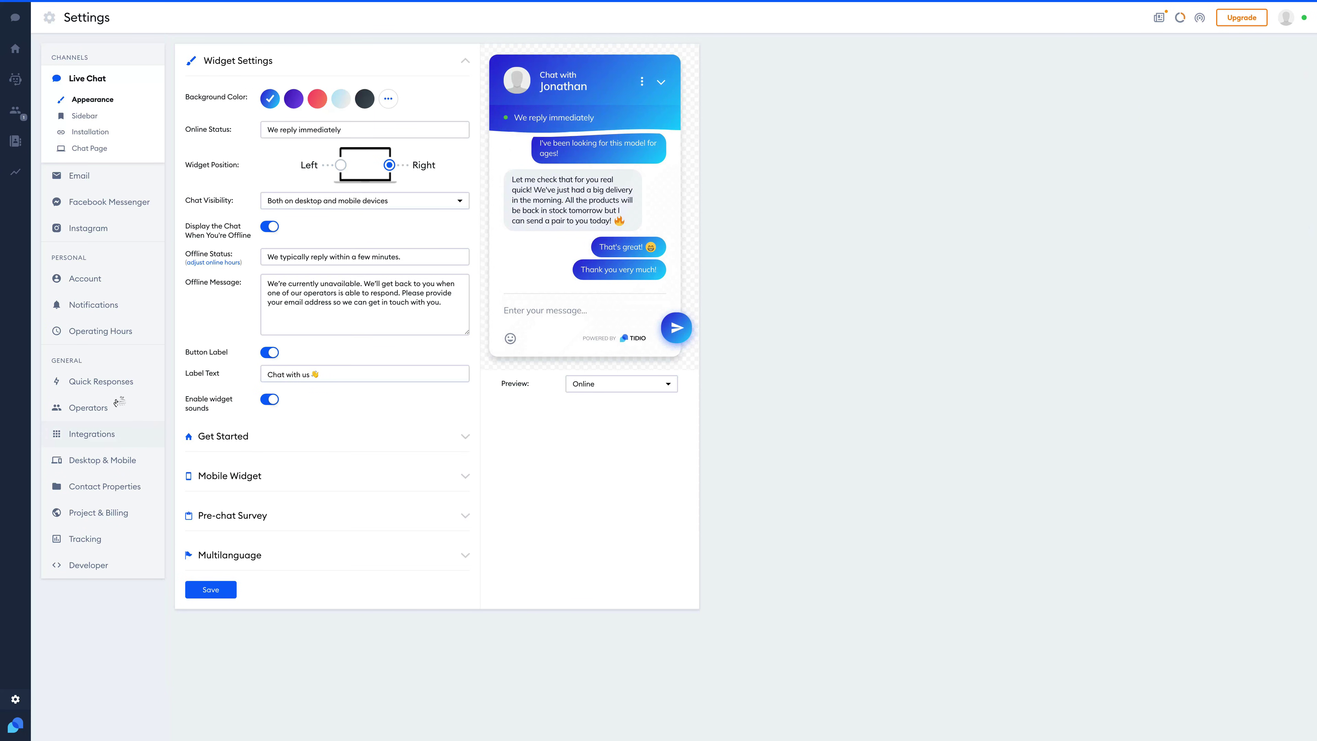
pyautogui.click(113, 385)
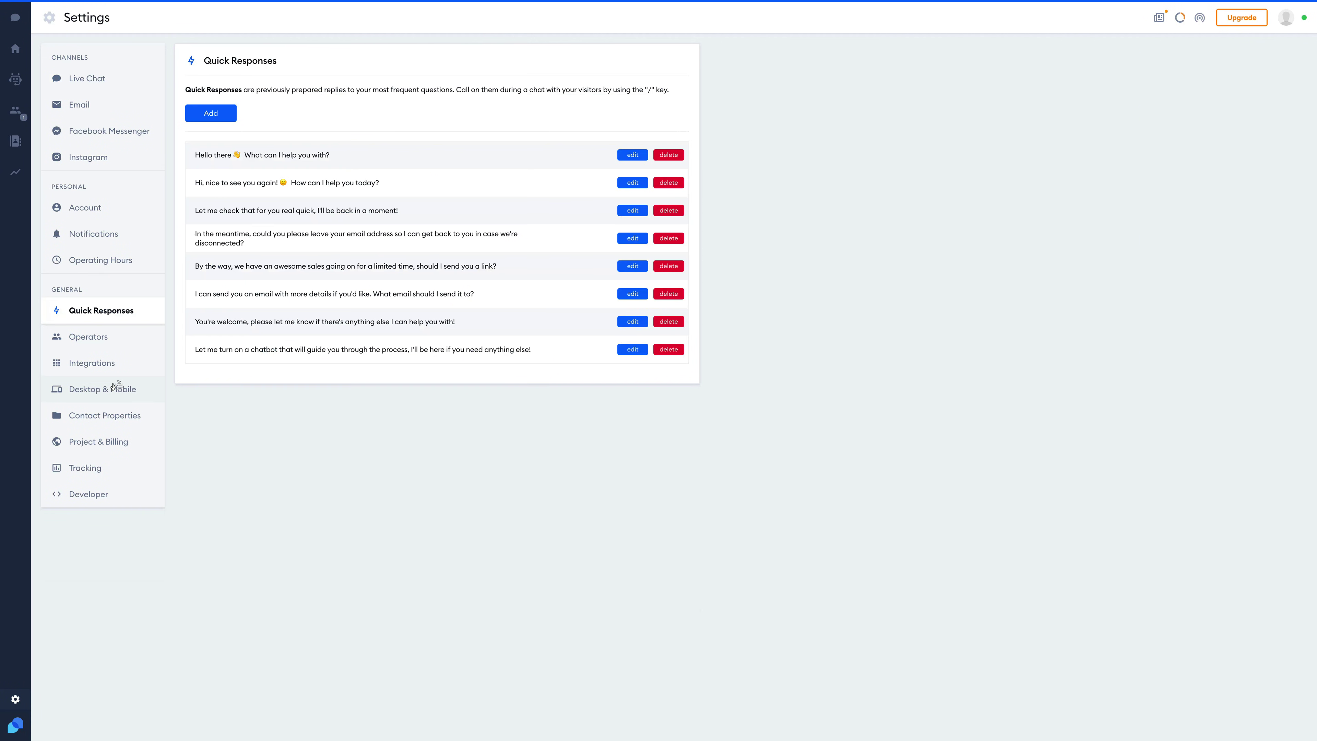
pyautogui.click(212, 114)
pyautogui.click(585, 337)
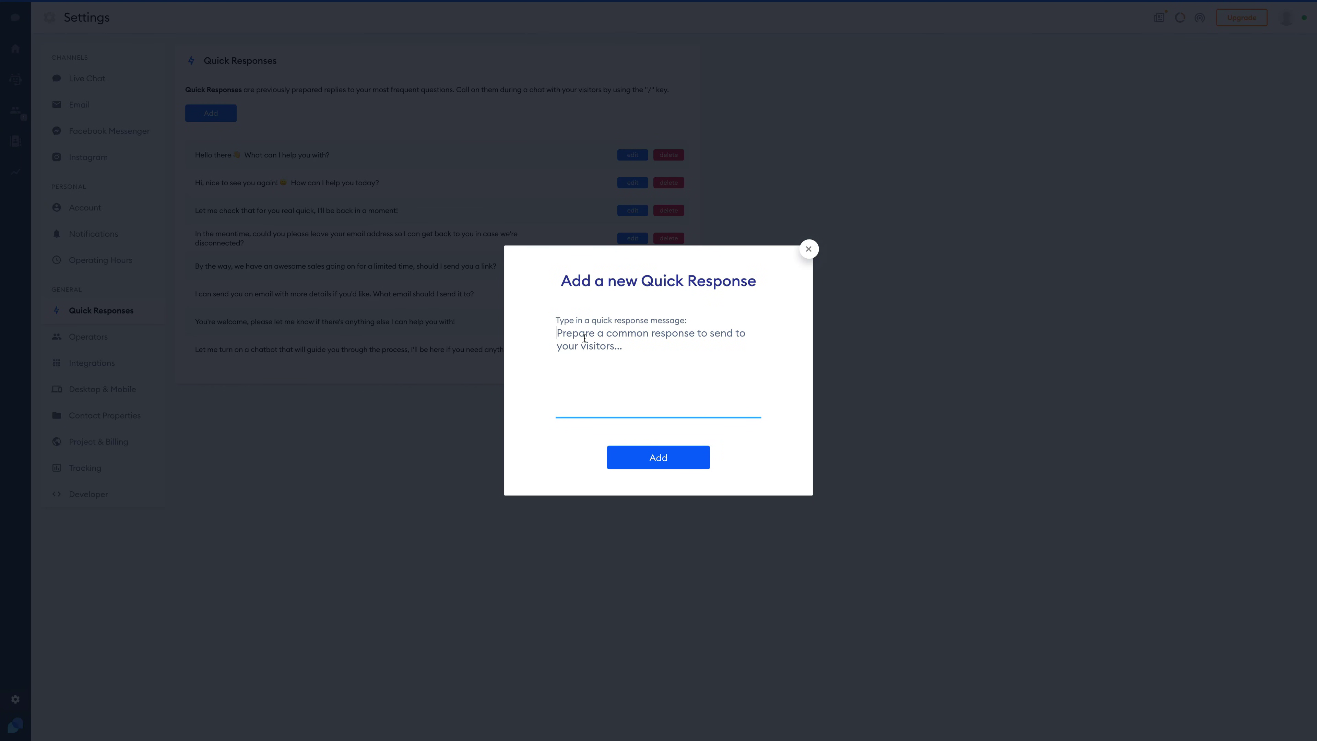
pyautogui.write('Please')
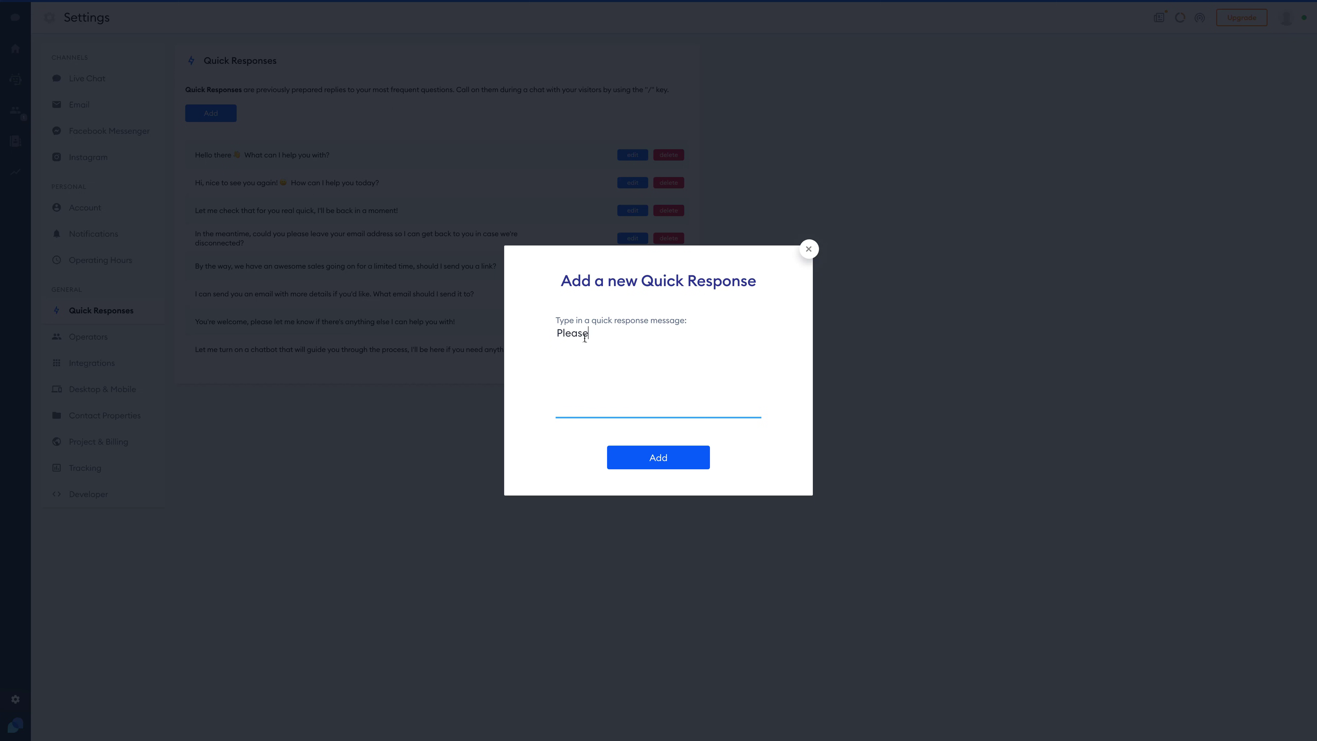
pyautogui.write(' try again now')
pyautogui.click(680, 465)
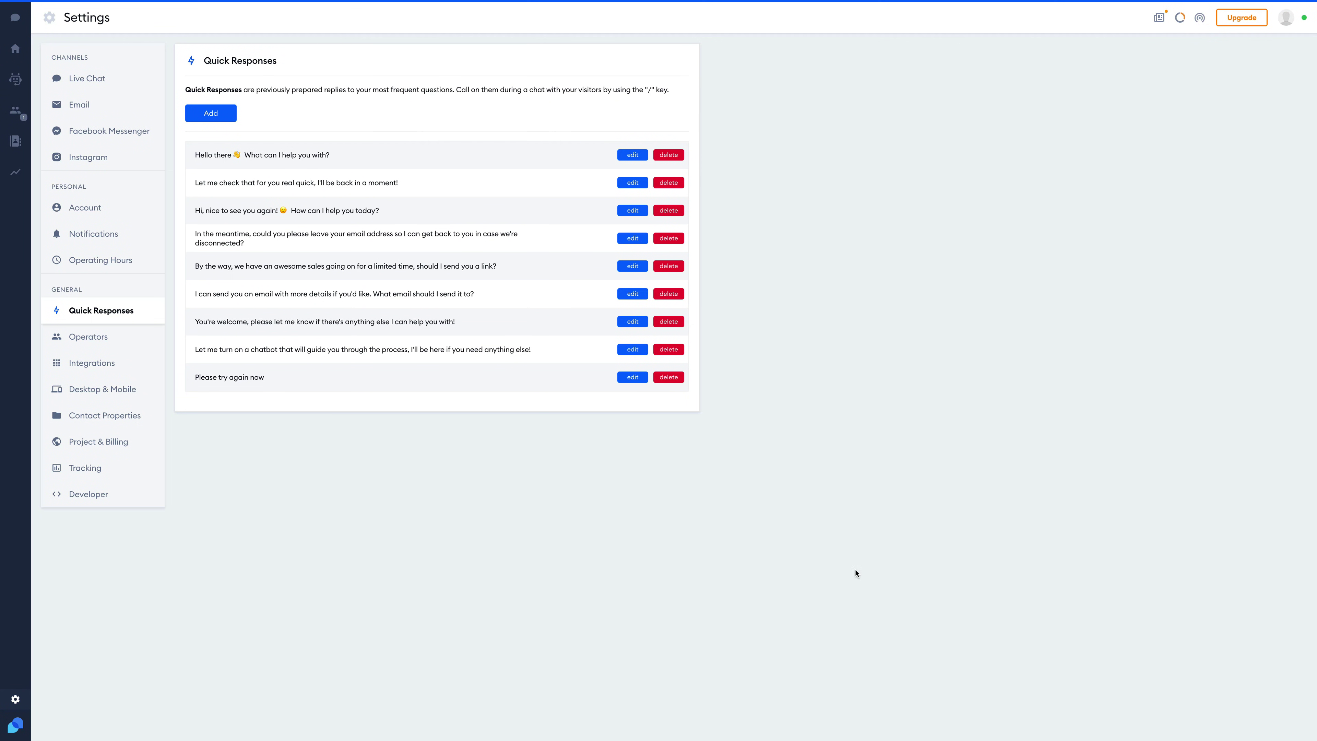
# - Return to the visitor's conversation and send the quick response "Please try again now"
pyautogui.click(16, 19)
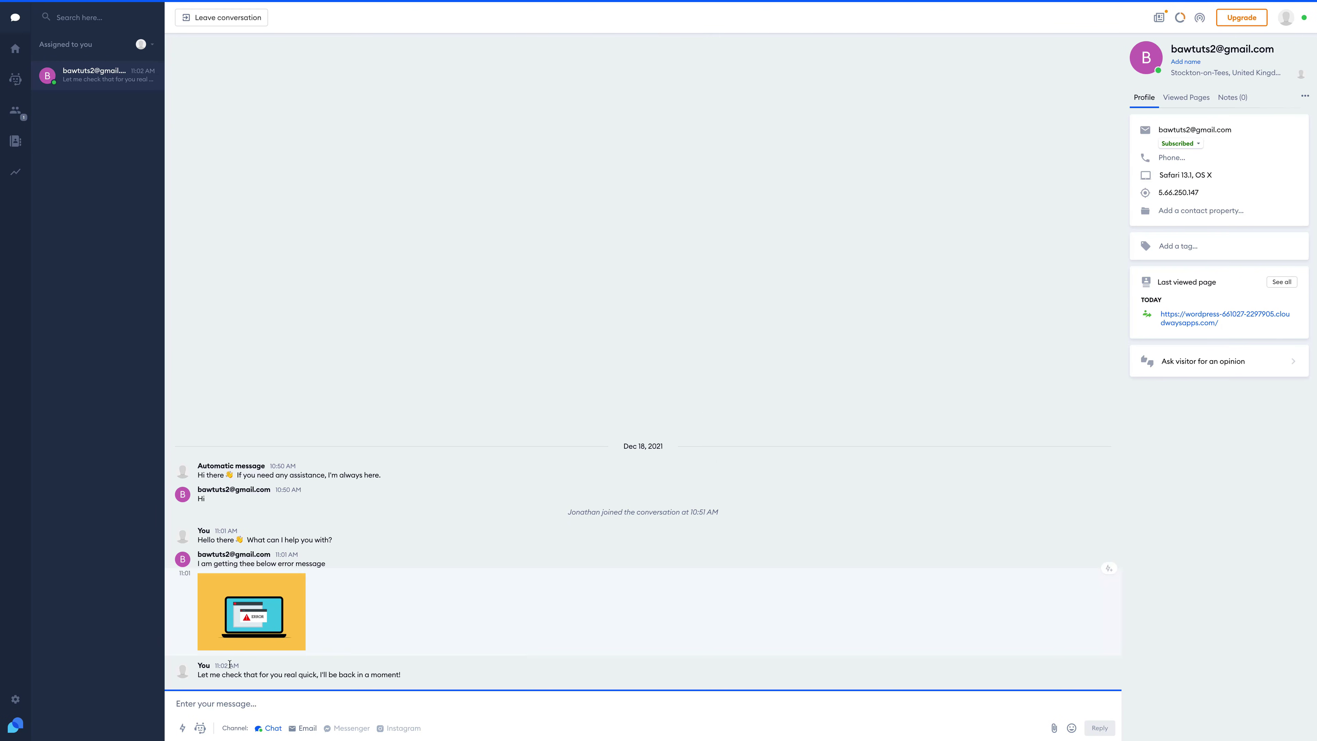
pyautogui.write('/')
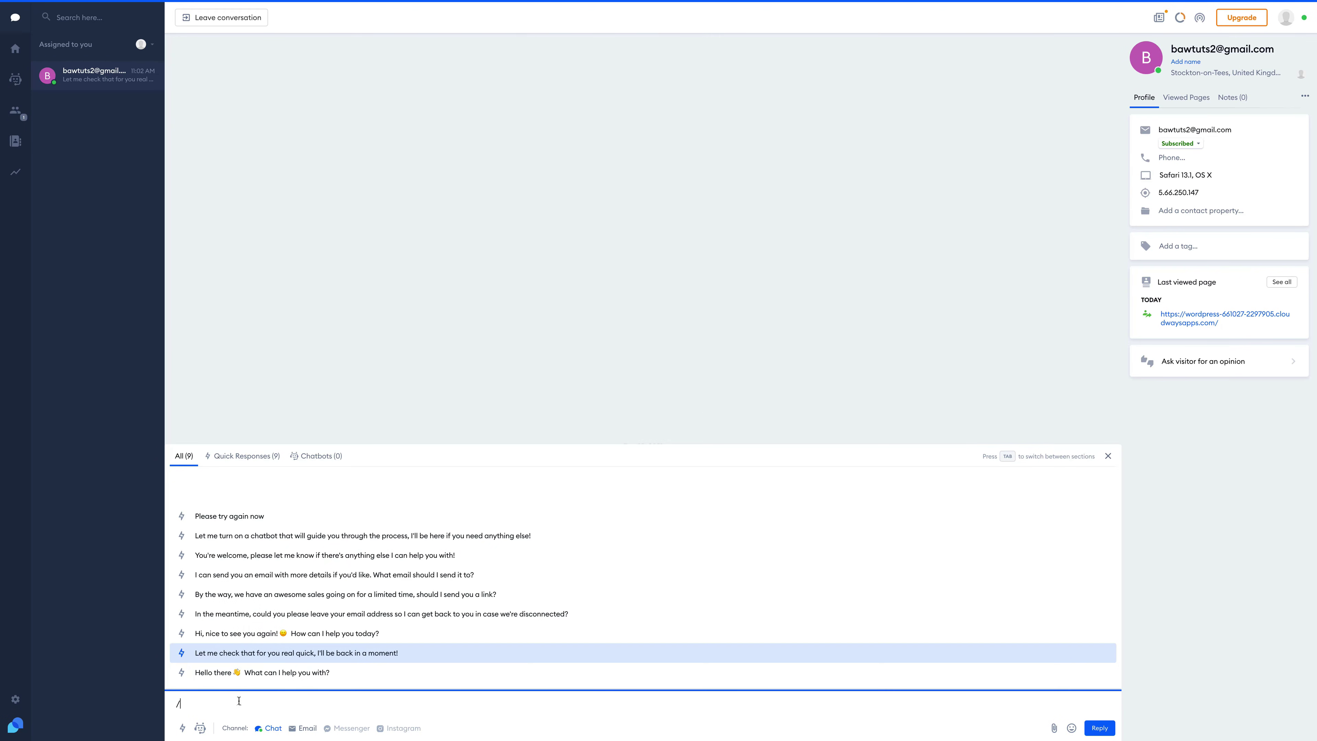
pyautogui.click(263, 515)
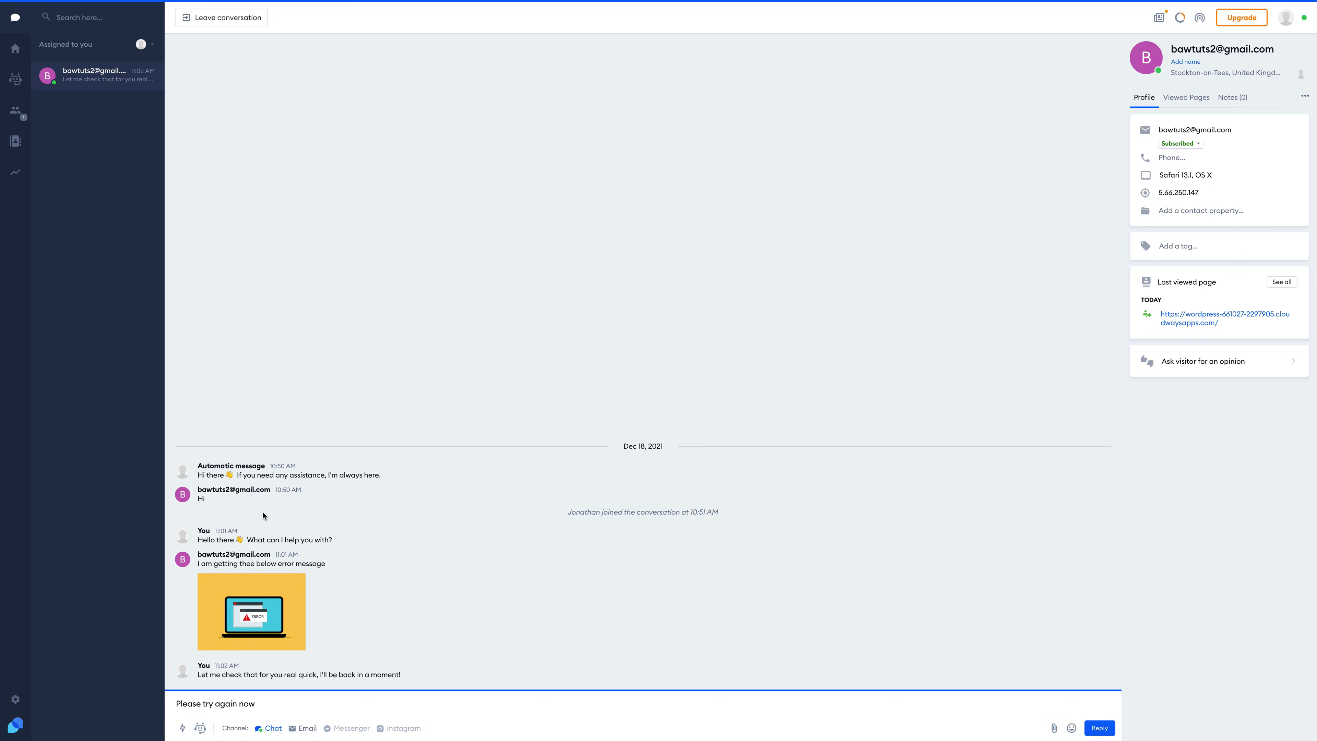
pyautogui.click(1095, 729)
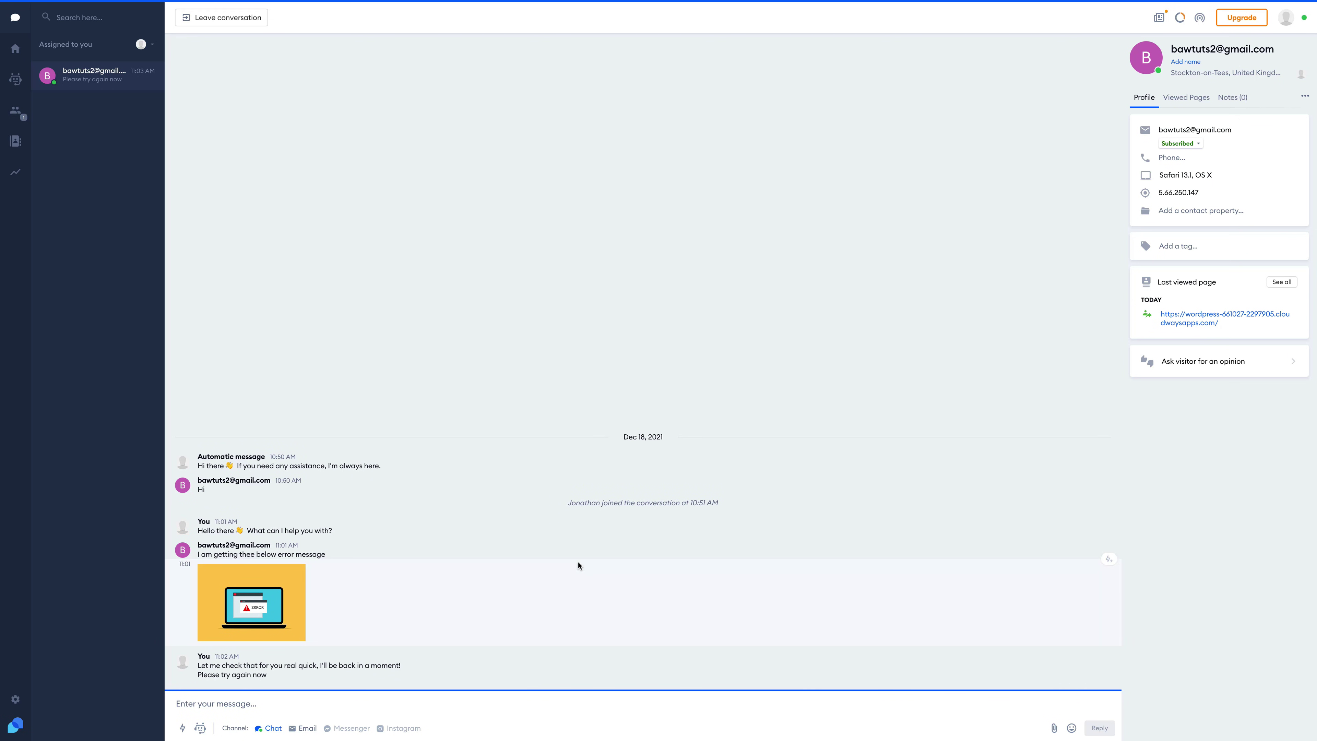
# - Switch to Safari and reply as the visitor in the chat widget with "It now works thank you"
pyautogui.press('super+Tab')
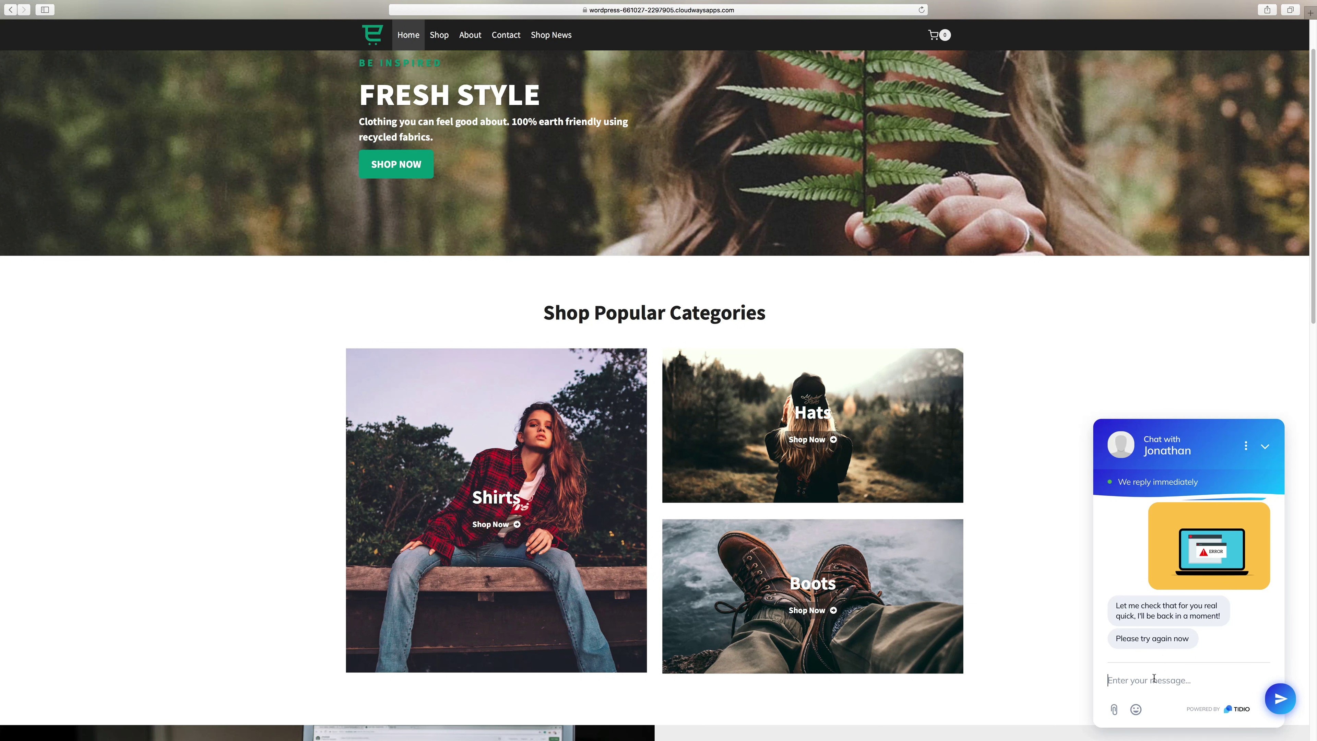
pyautogui.write('It now works thank you')
pyautogui.press('Return')
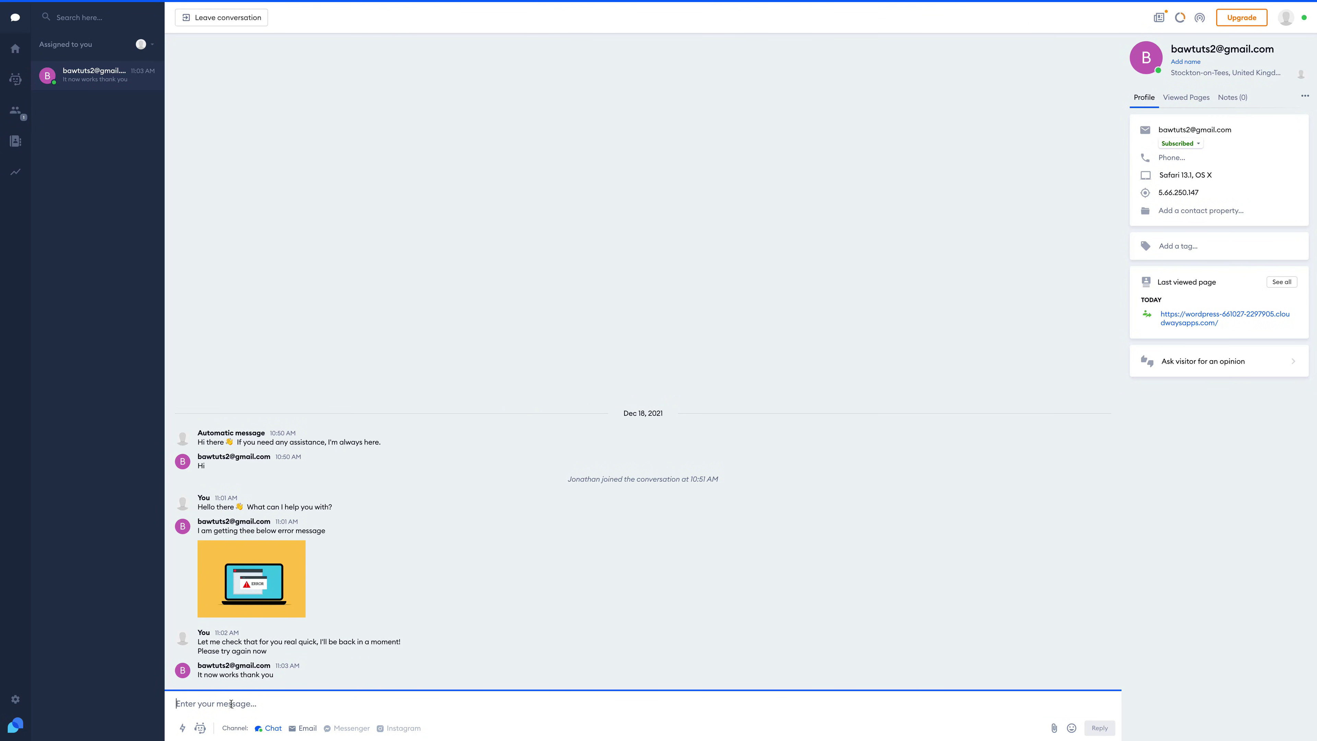
# - Send the visitor the quick response "You're welcome, please let me know if there's anything else I can help you with!" from the Tidio app
pyautogui.write('/')
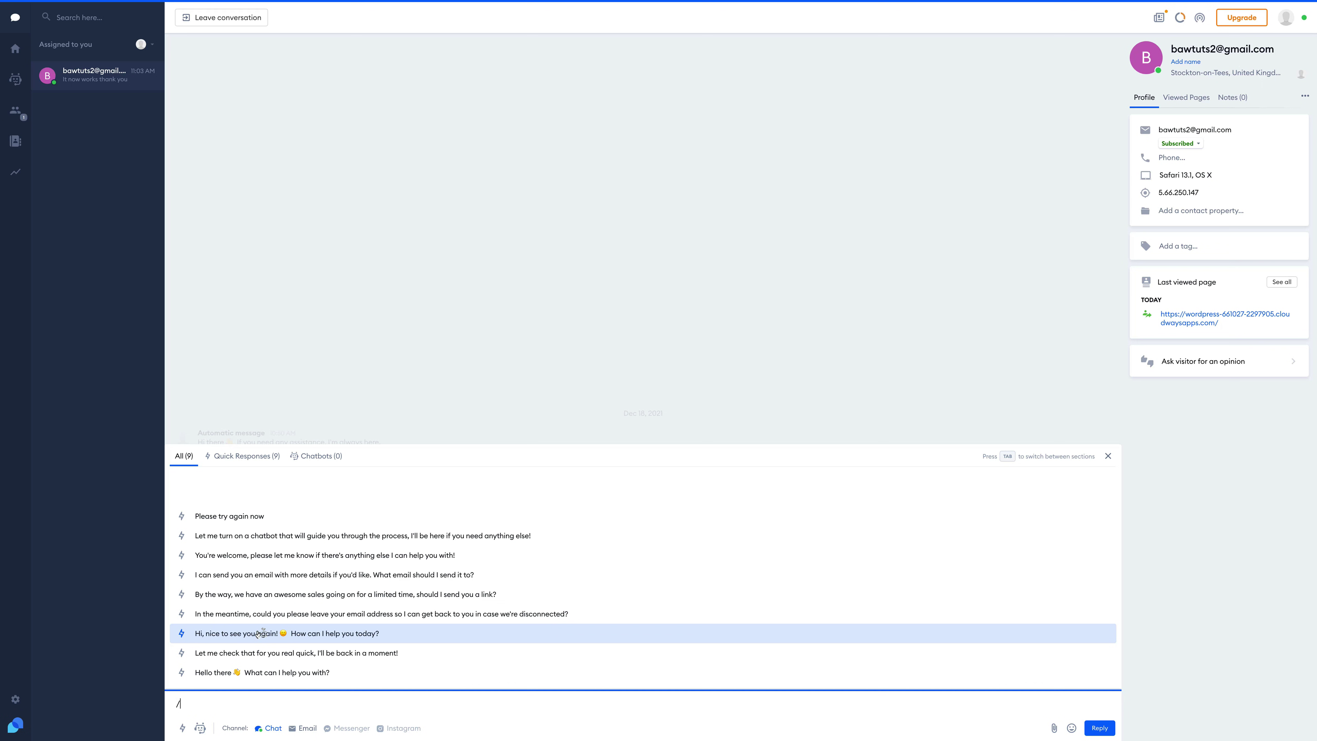
pyautogui.click(306, 563)
pyautogui.press('Return')
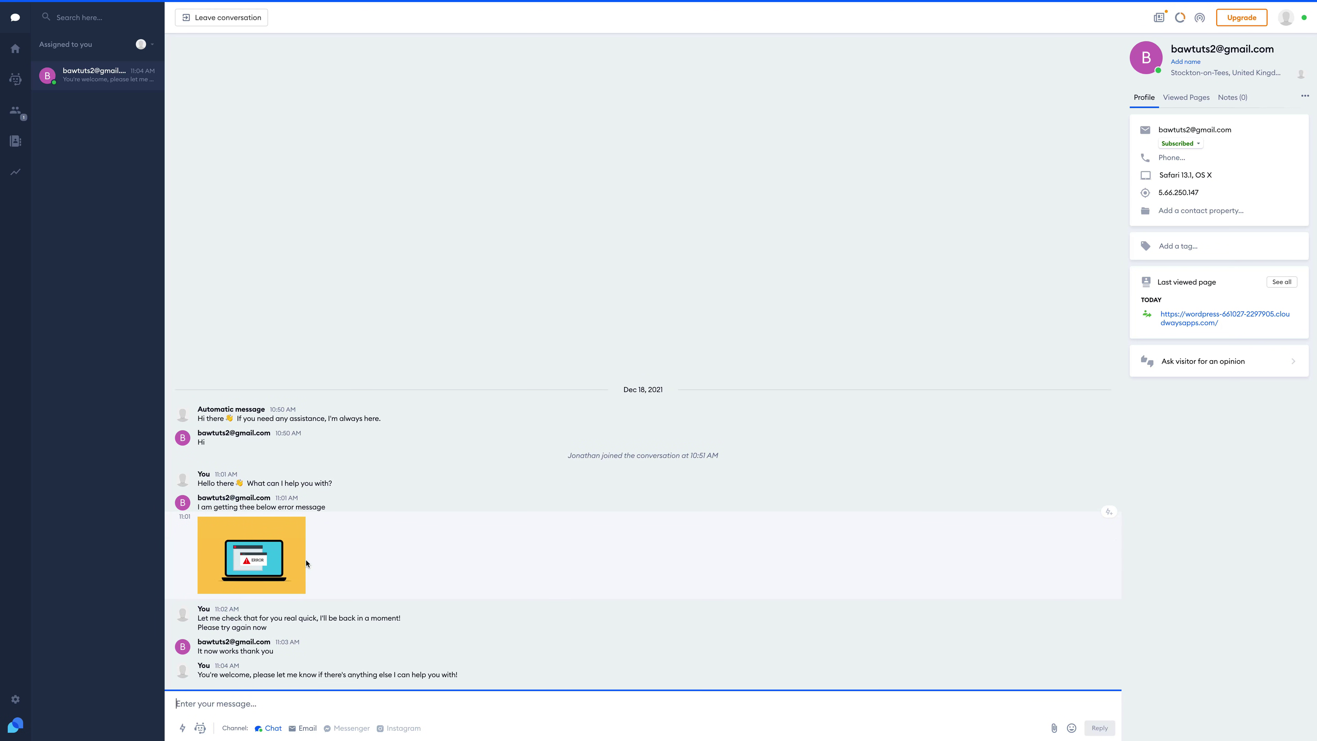
# - Switch to Safari and send the visitor's closing message "That is all thank you" in the chat widget
pyautogui.press('super+Tab')
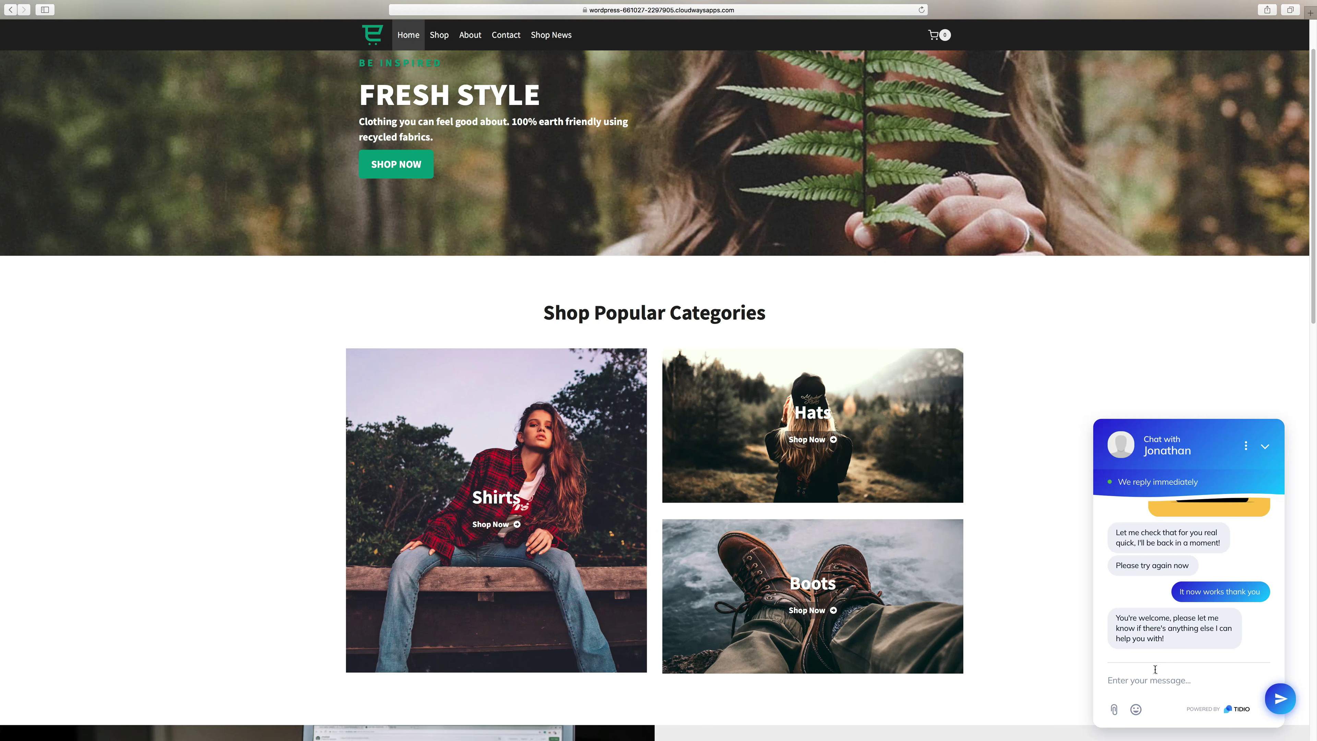
pyautogui.write('That is all thank you')
pyautogui.press('Return')
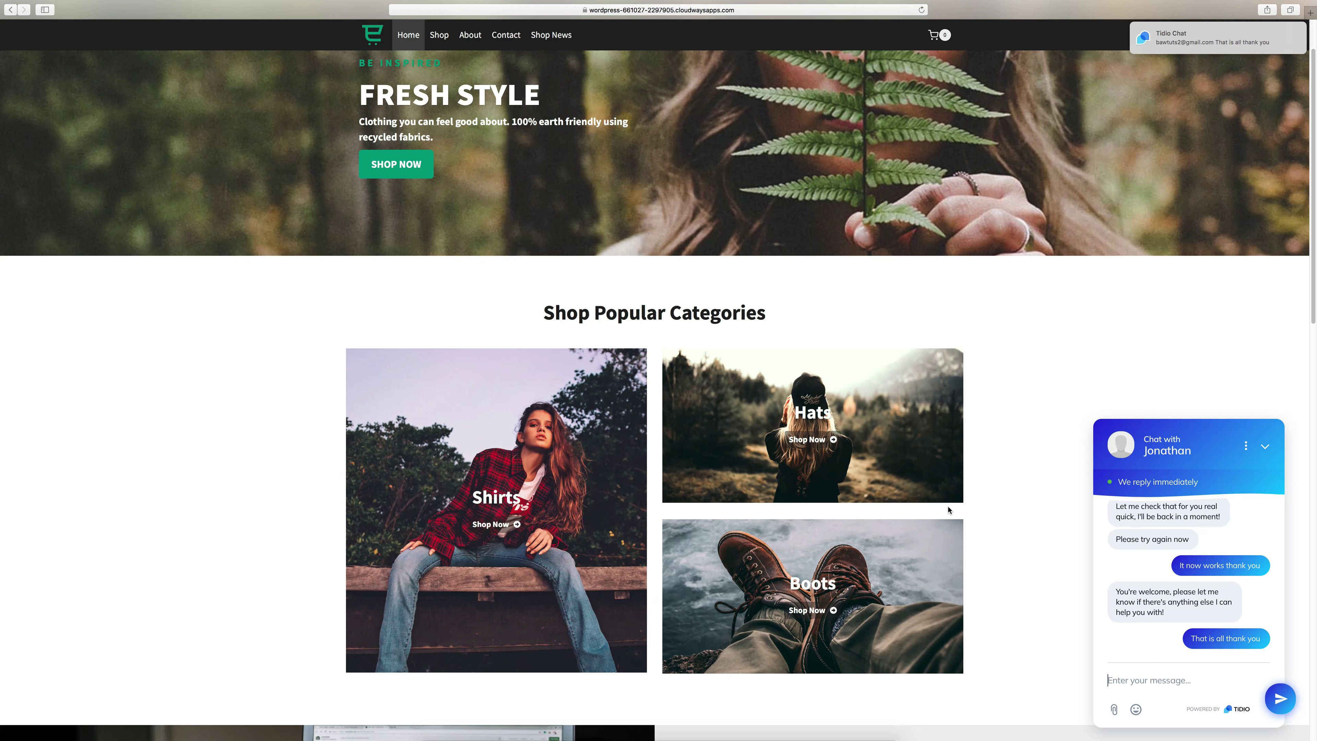
# - Switch to the Tidio app, leave the visitor's conversation, and reopen and rejoin it
pyautogui.press('super+Tab')
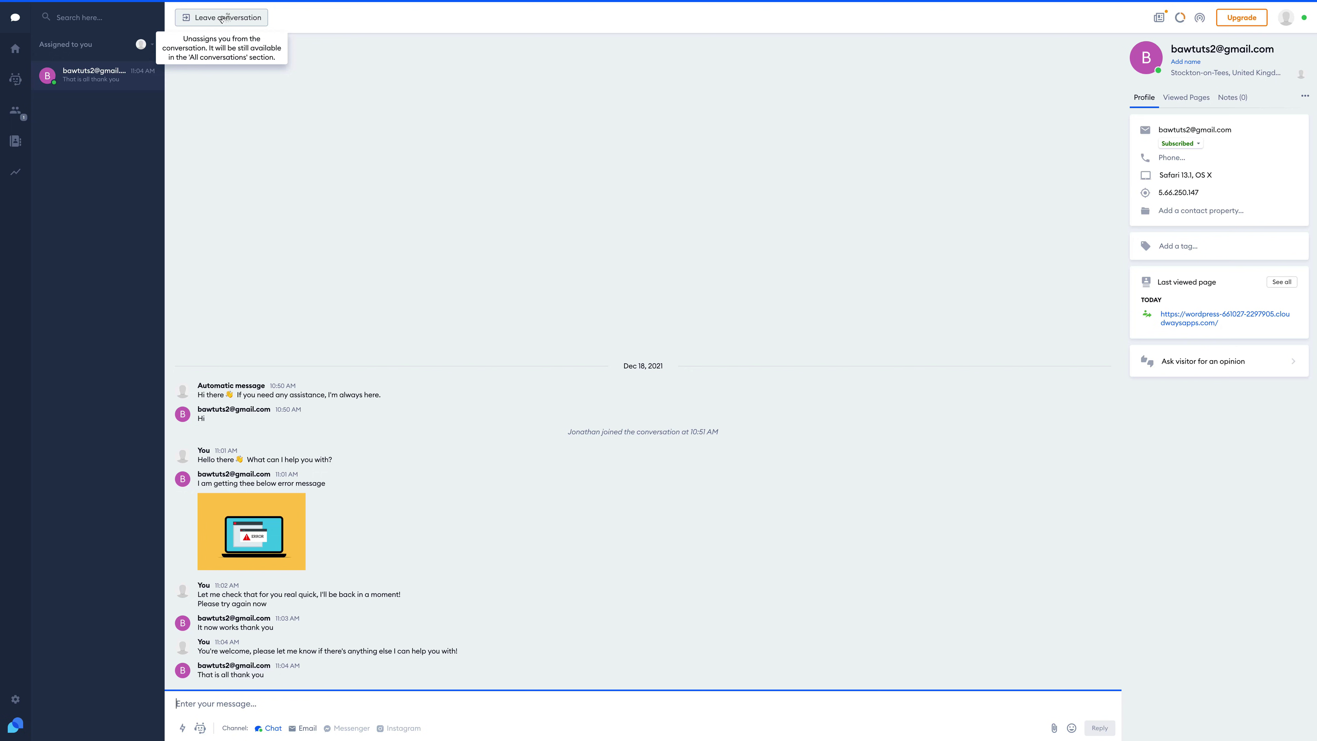
pyautogui.click(220, 18)
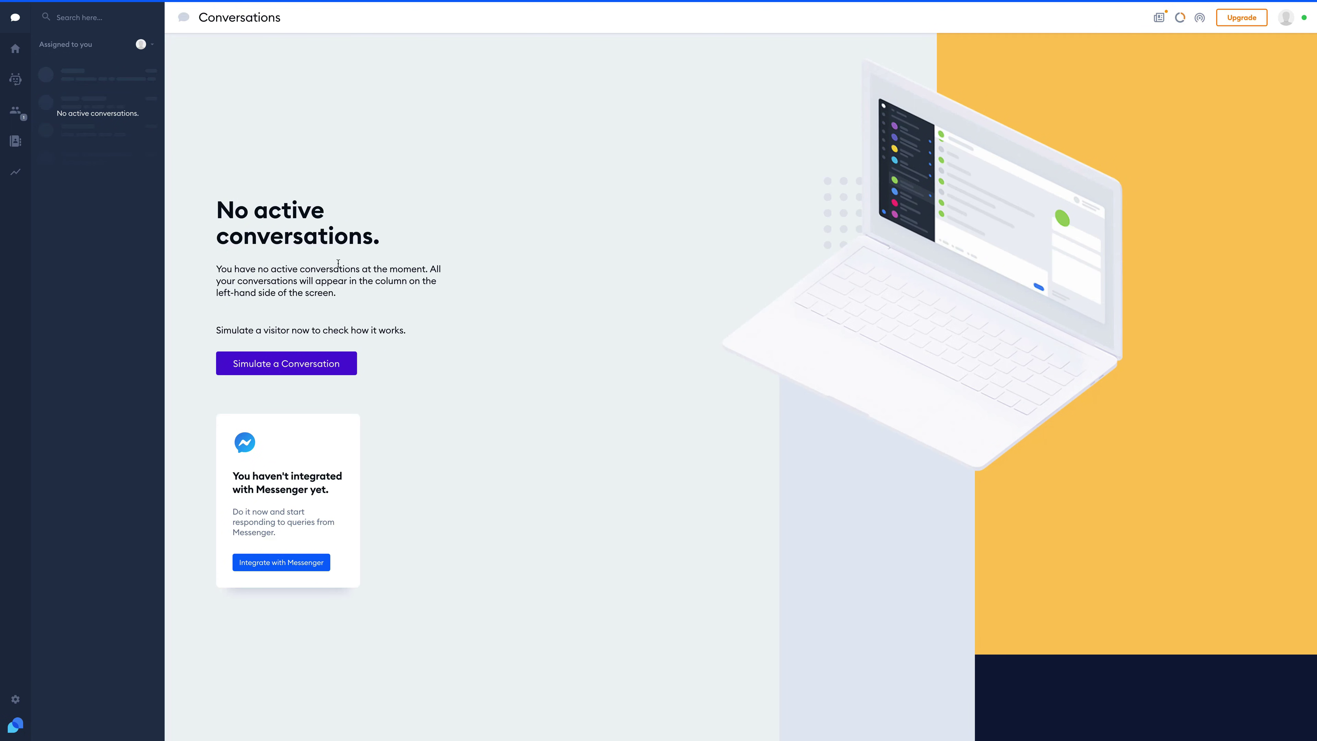
pyautogui.click(15, 110)
pyautogui.click(1249, 132)
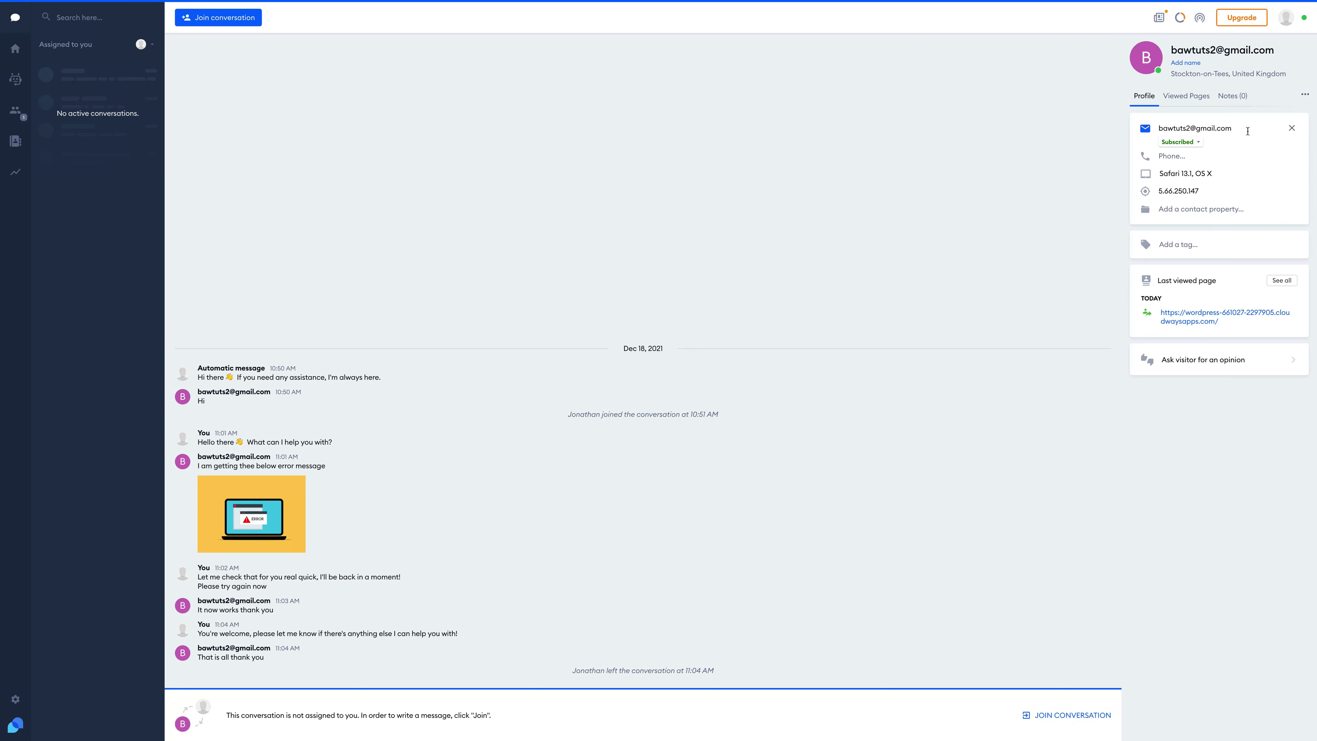
pyautogui.click(1057, 716)
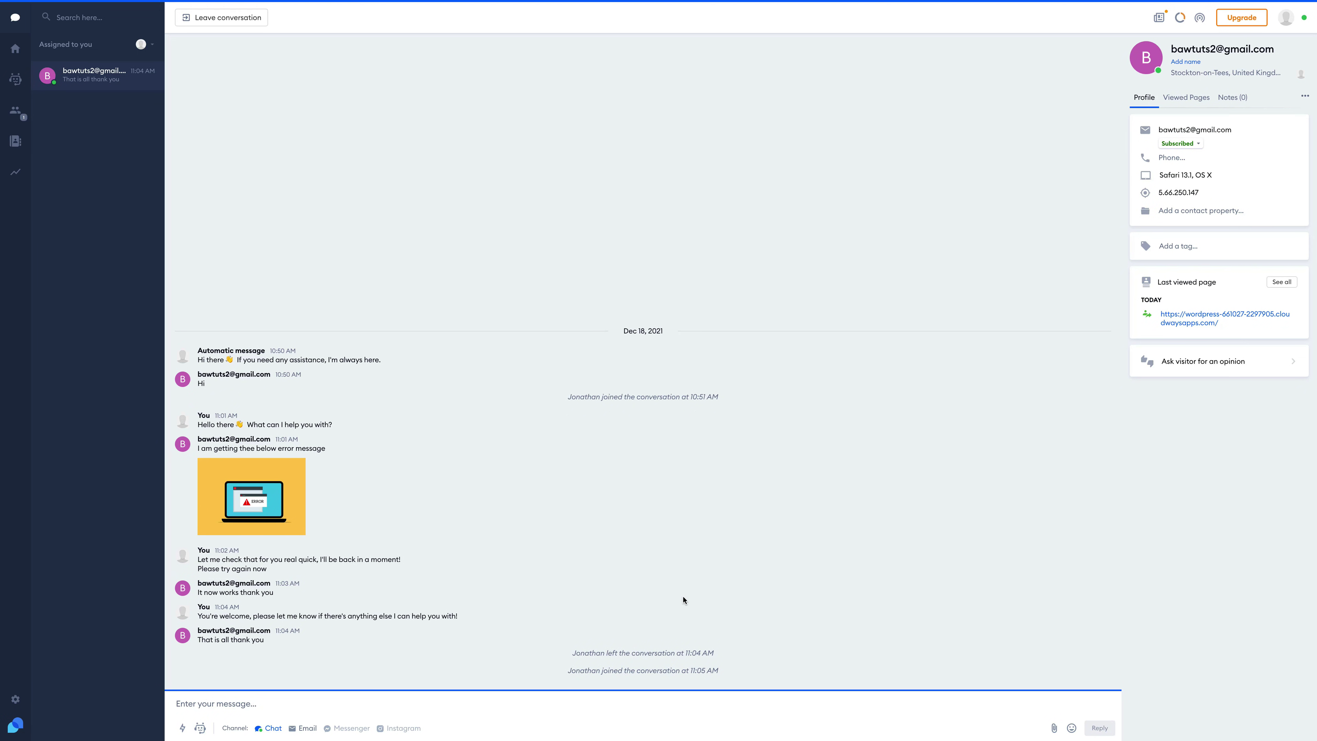
# - Add the Measure Customer Satisfaction chatbot from the Save Time In Conversations templates
pyautogui.click(16, 79)
pyautogui.scroll(-3, 371, 651)
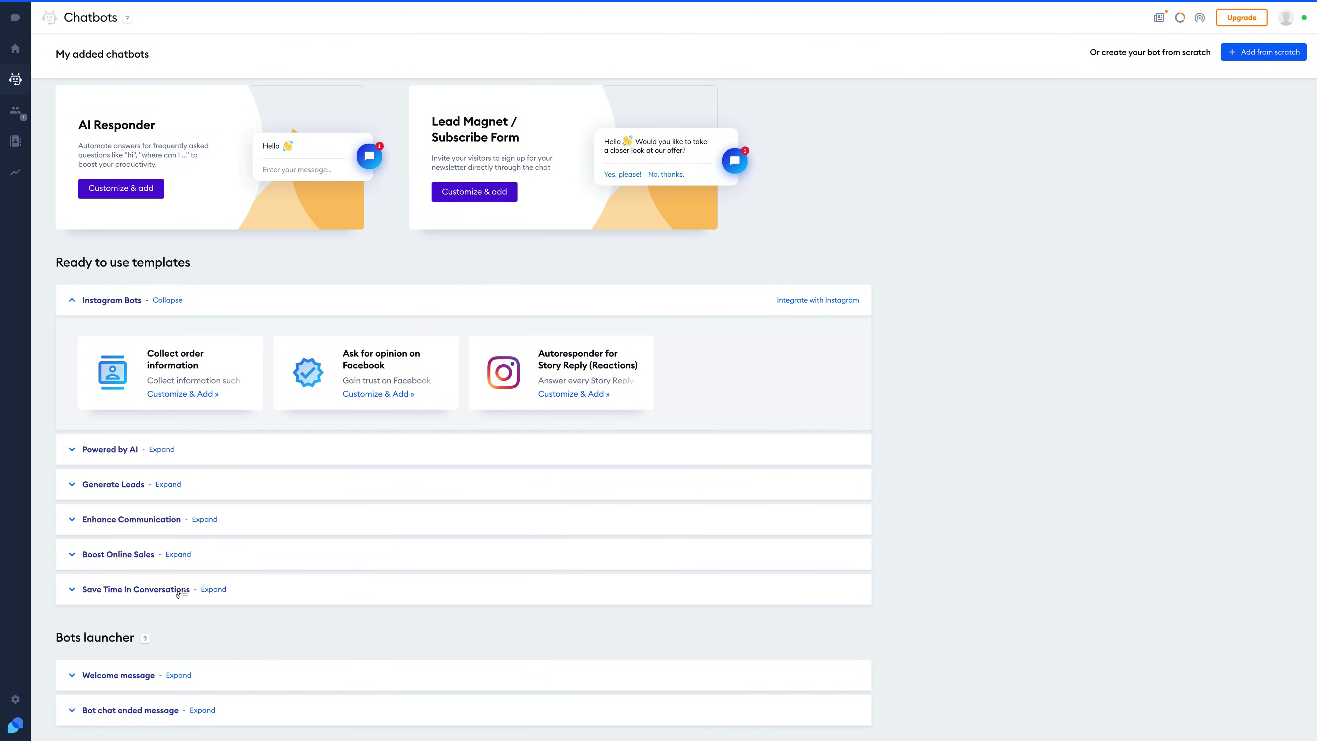
pyautogui.click(181, 591)
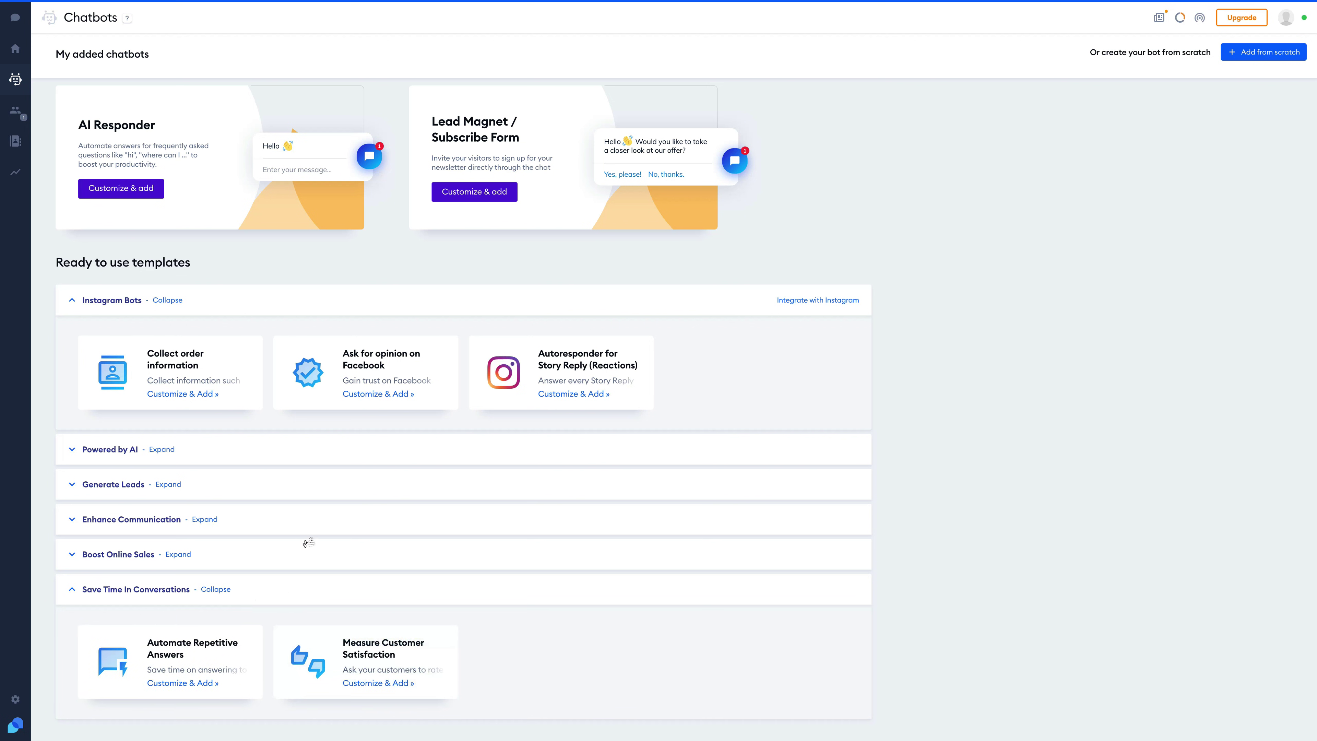
pyautogui.moveTo(409, 692)
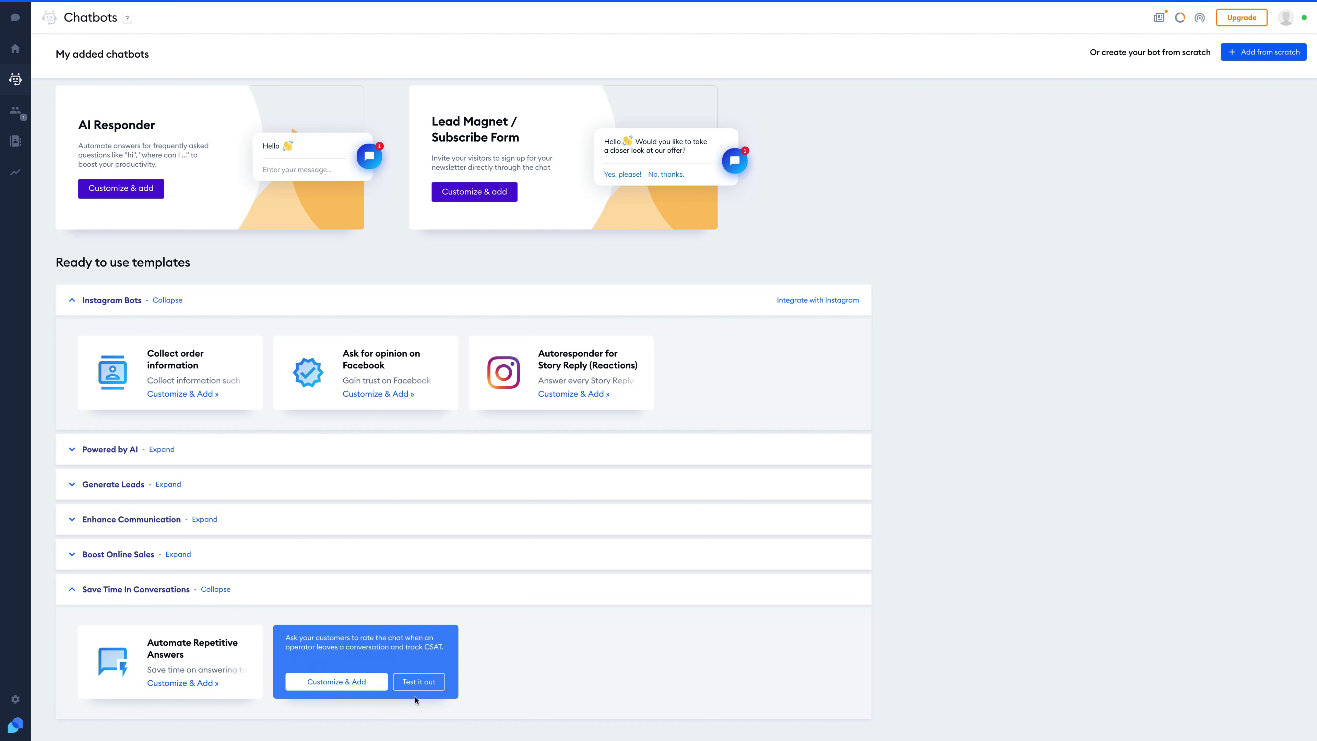
pyautogui.click(352, 682)
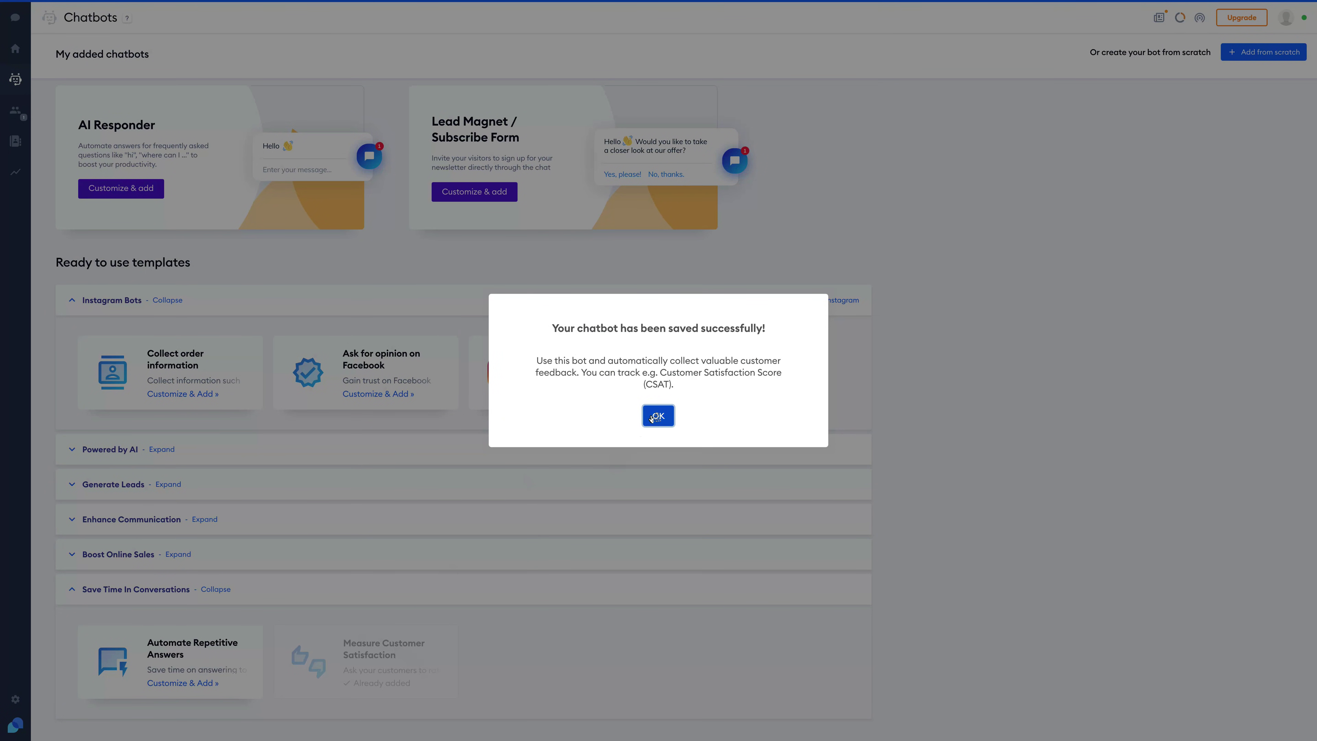
pyautogui.click(654, 418)
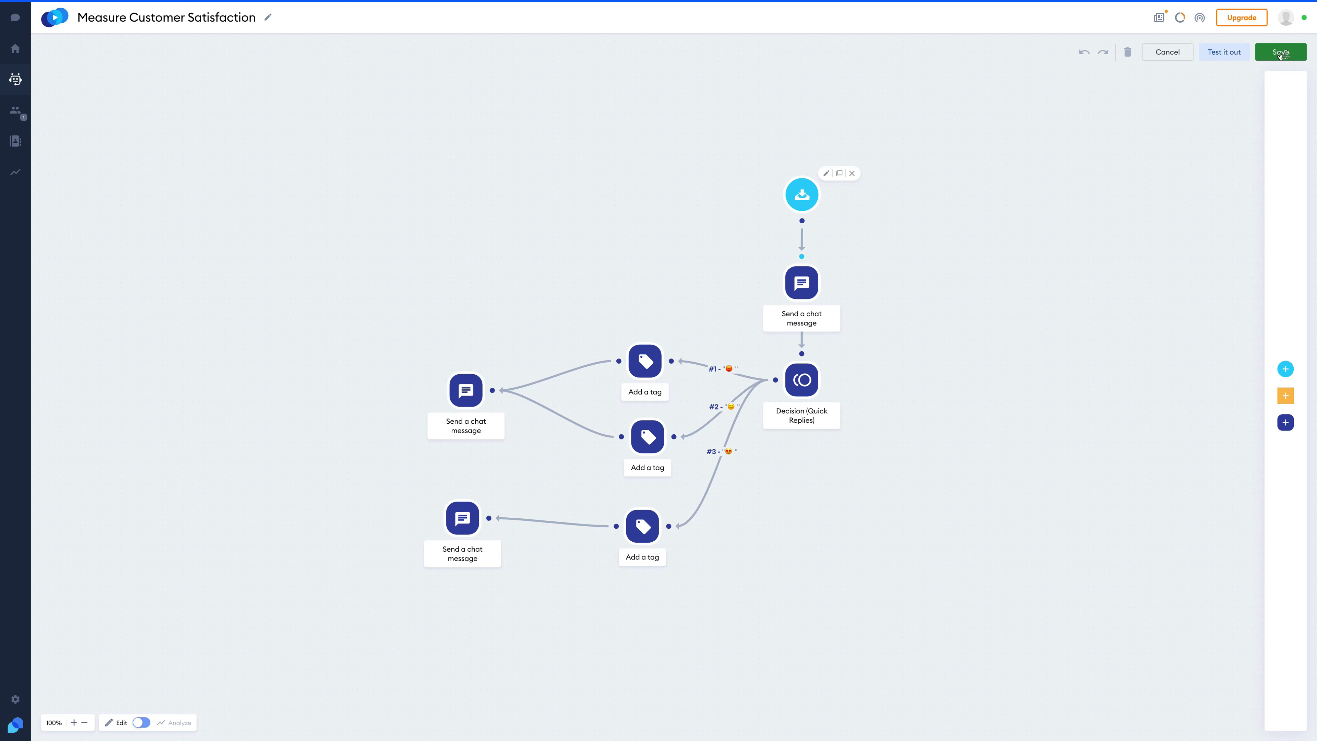
# - Save the chatbot as "Measure Customer Satisfaction" for Other tasks and activate it
pyautogui.click(1280, 52)
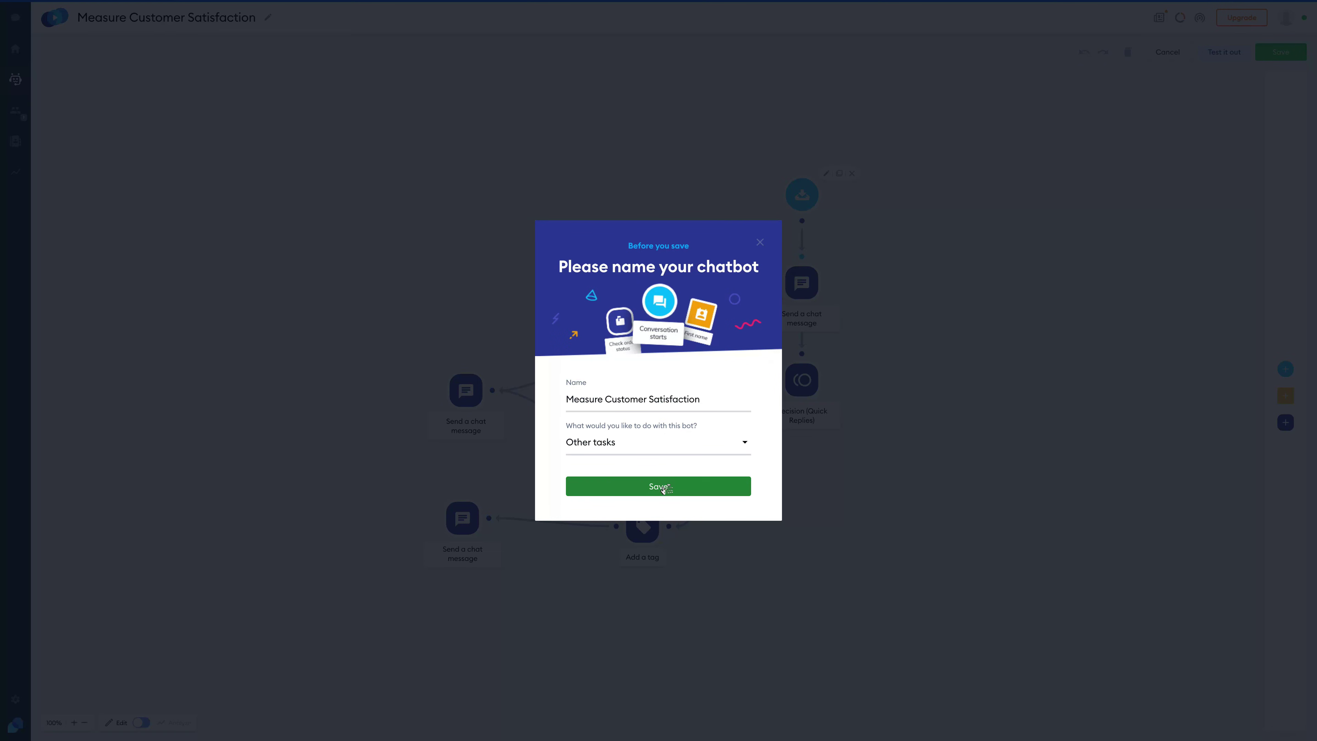
pyautogui.click(663, 487)
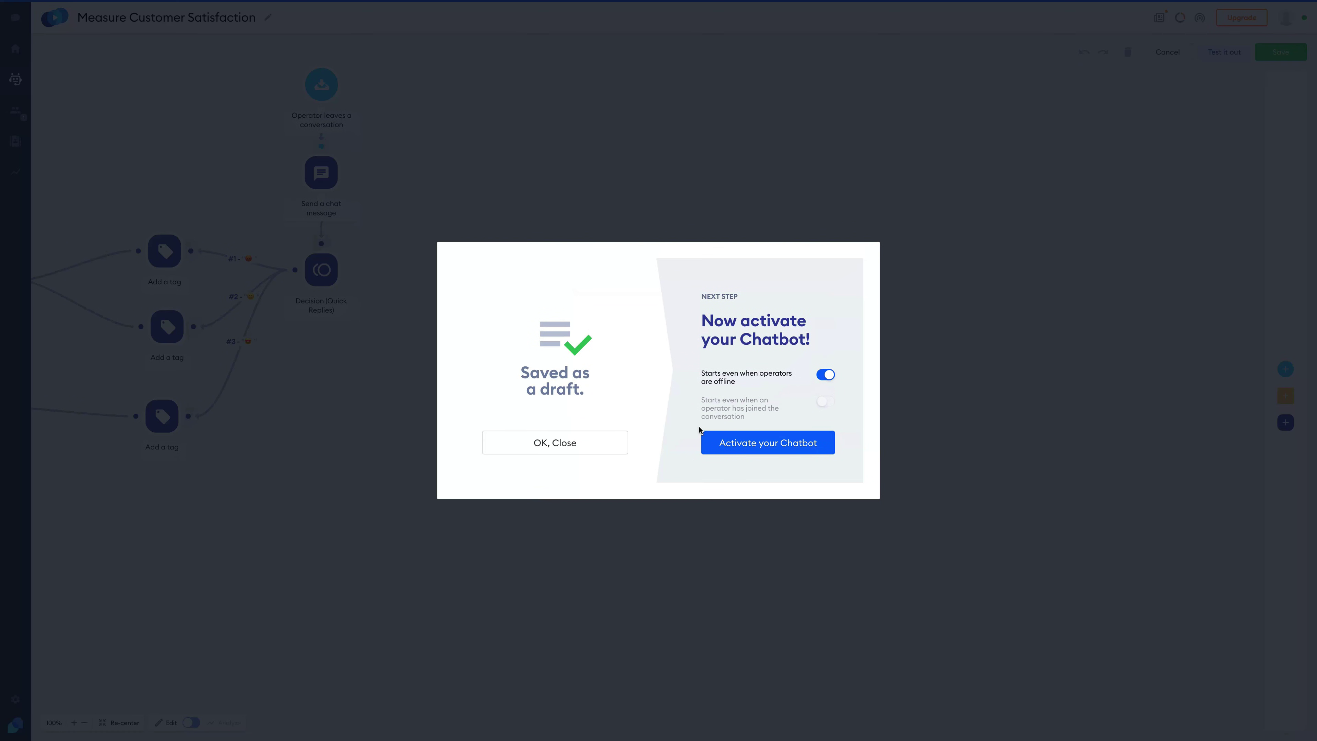
pyautogui.click(778, 444)
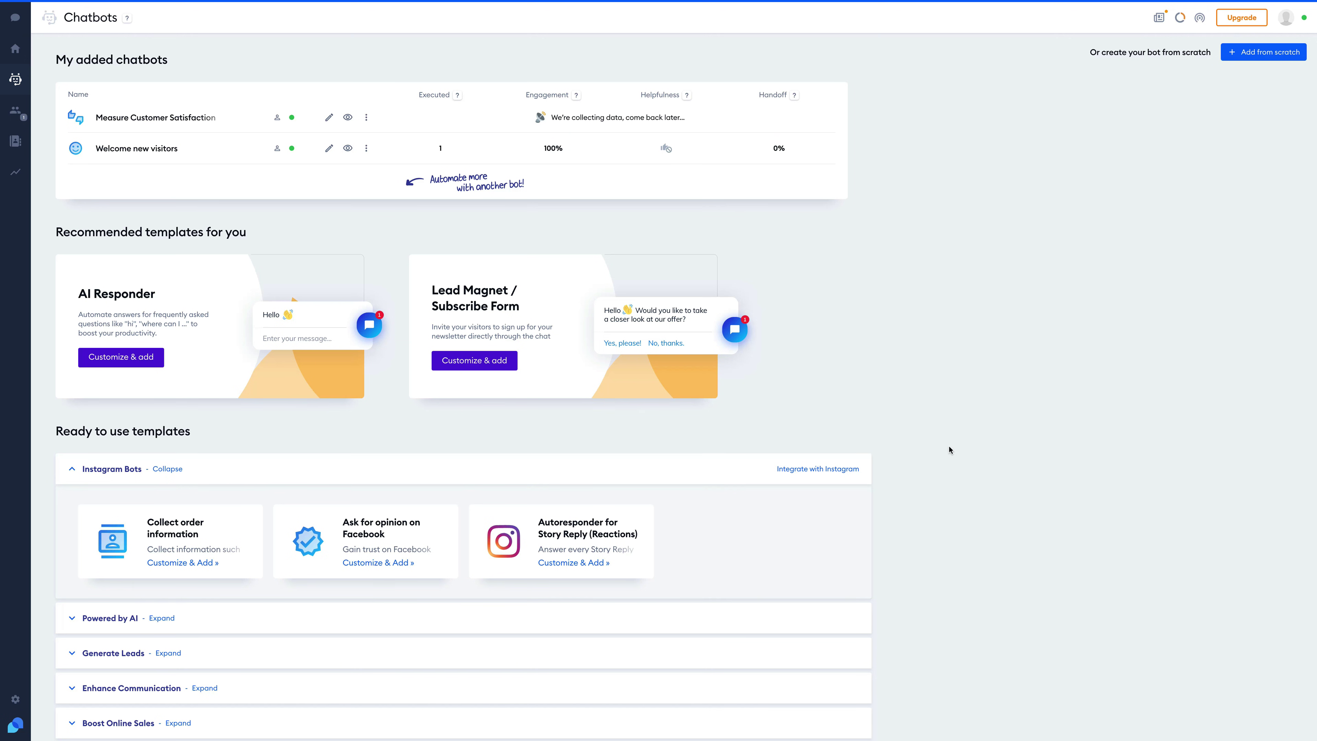
# - Leave the visitor's conversation, and answer the satisfaction survey in Safari's chat widget with the heart-eyes emoji
pyautogui.click(16, 18)
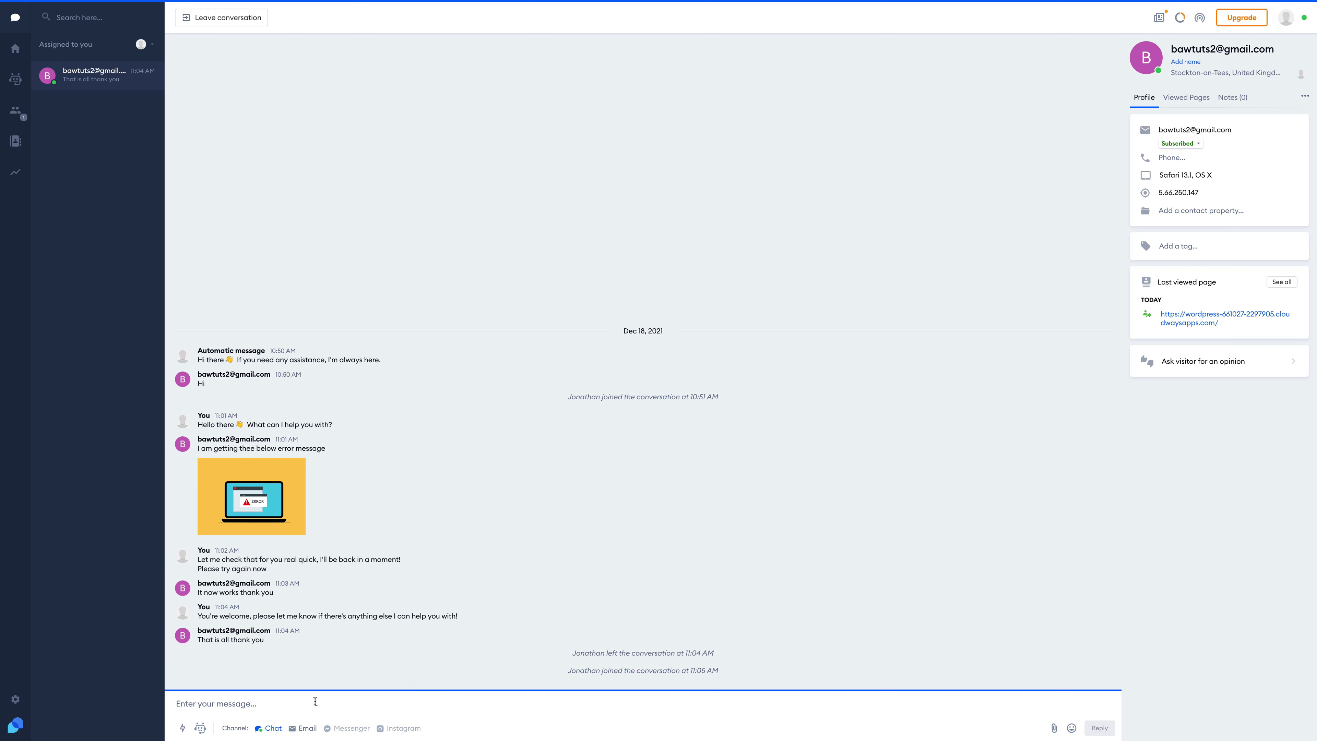
pyautogui.click(228, 19)
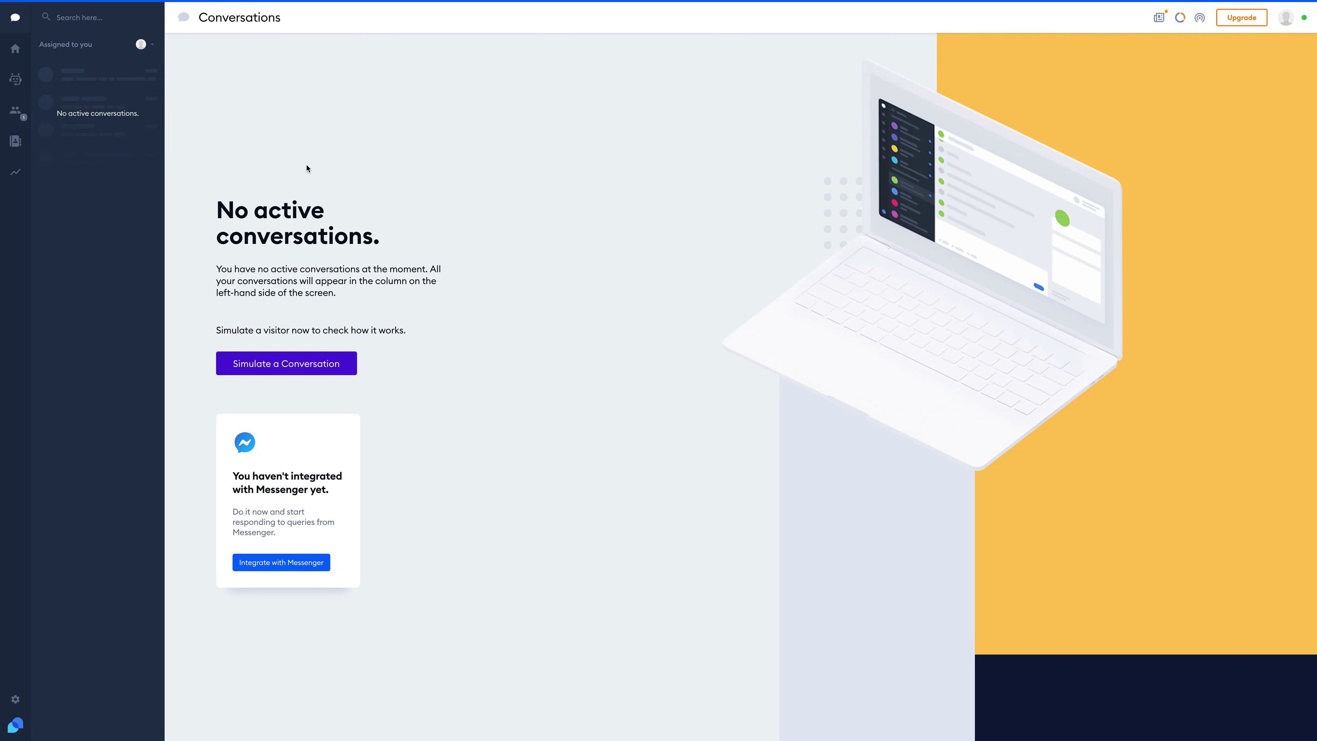
pyautogui.press('super+Tab')
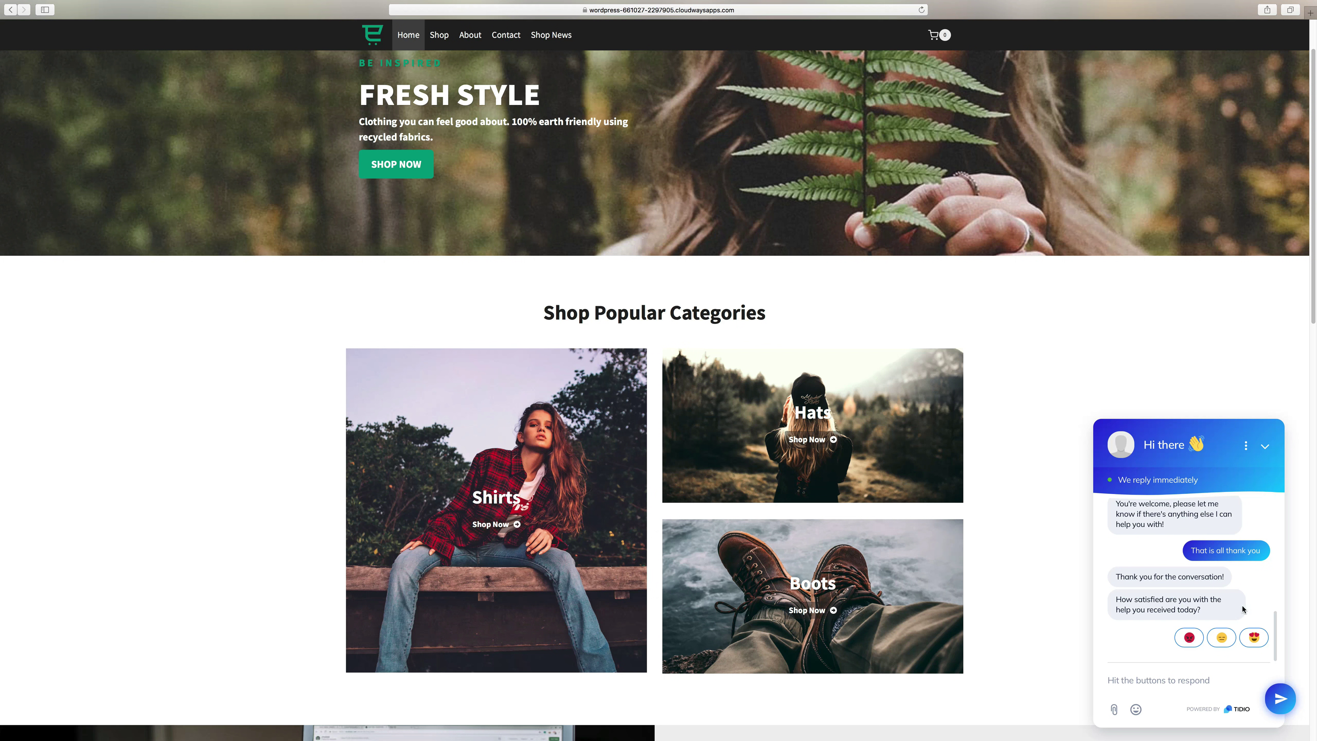
pyautogui.click(1253, 638)
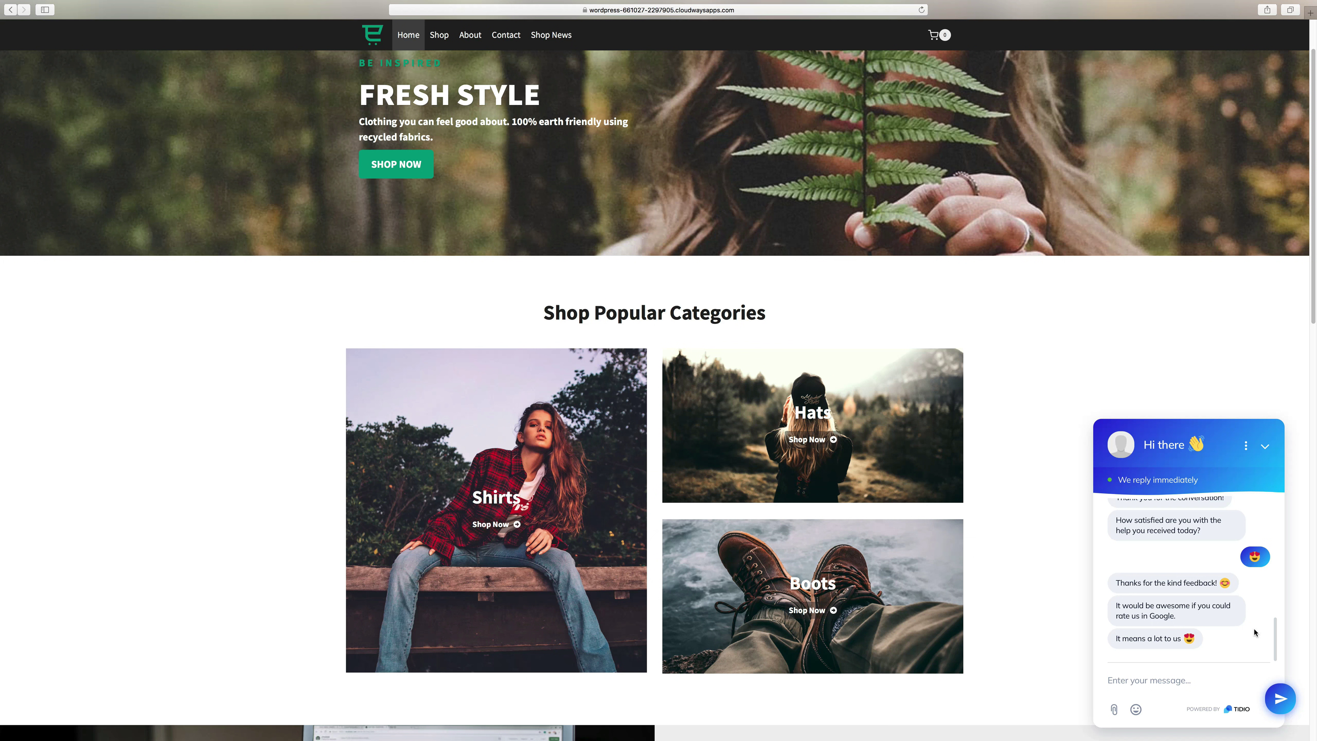
# - Switch back to the Tidio desktop app and open the live chat appearance settings
pyautogui.press('super+Tab')
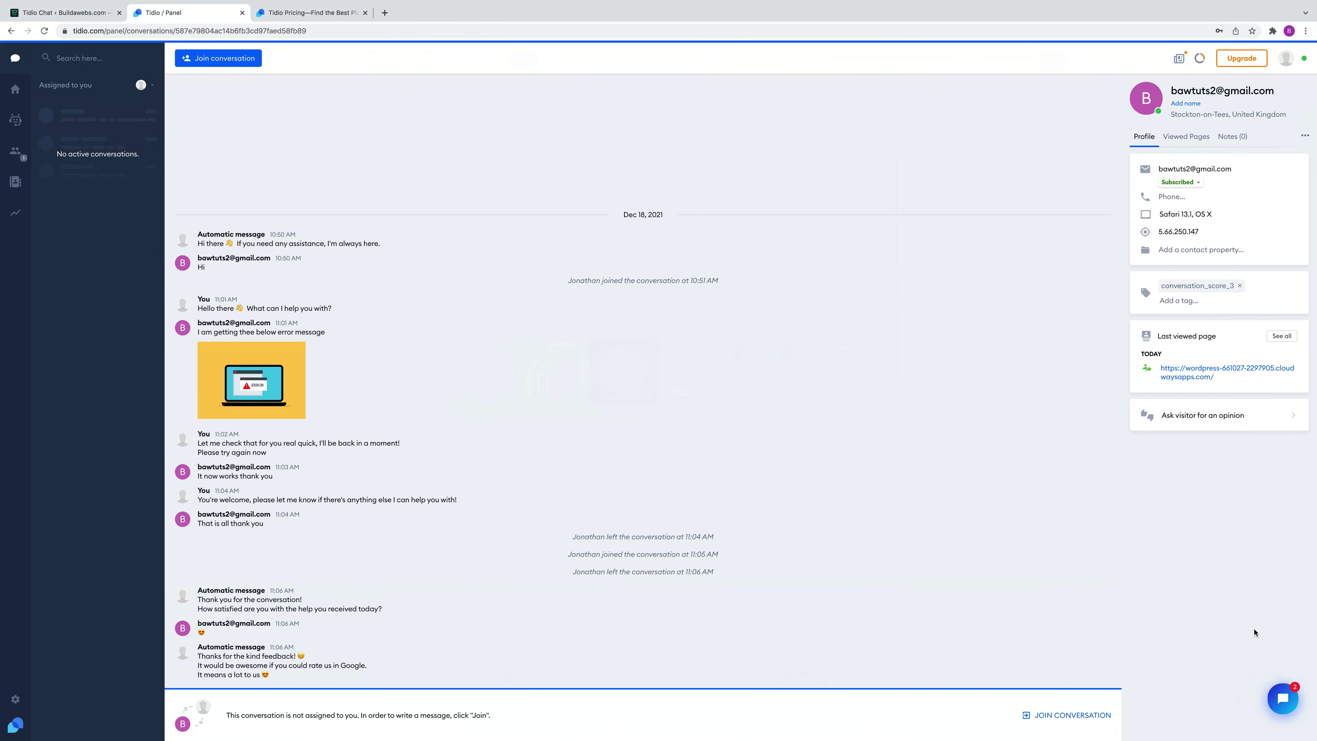
pyautogui.press('super+Tab')
pyautogui.press('super+Tab')
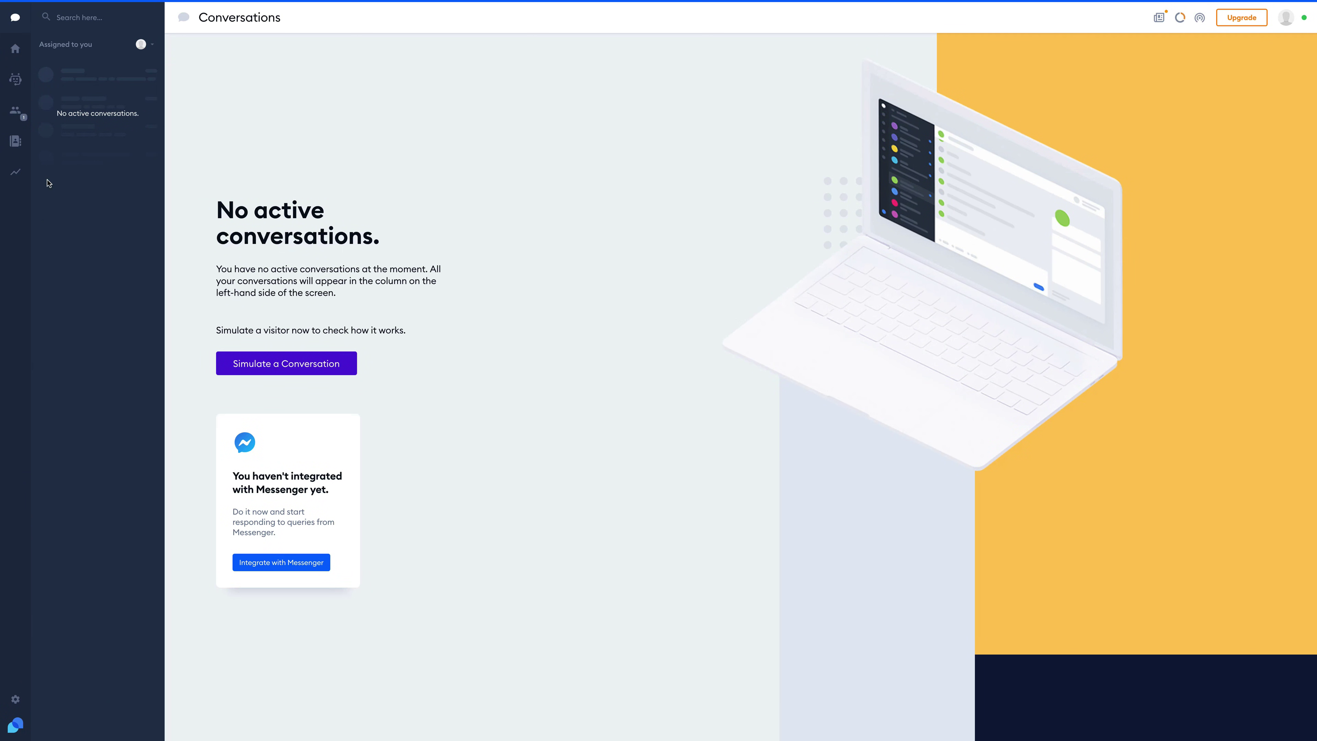
pyautogui.click(15, 699)
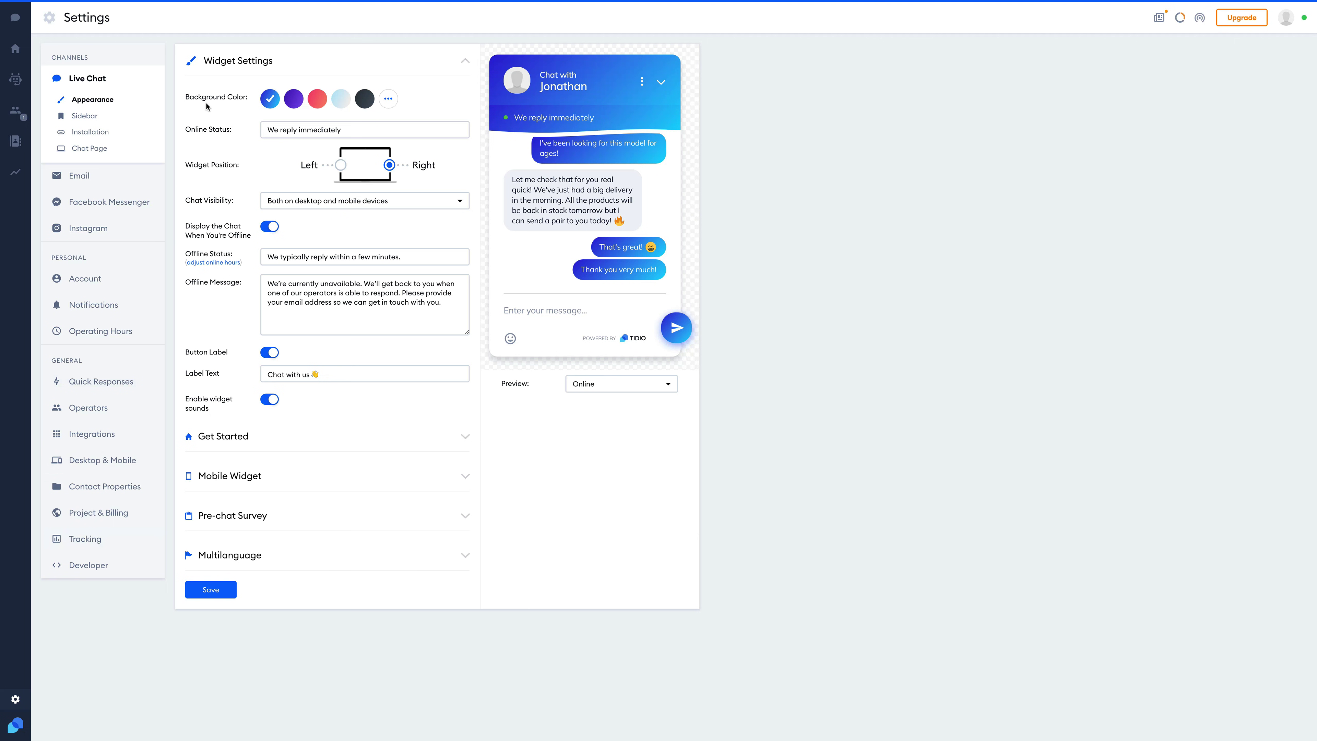
# - Try the purple and red background colors for the chat widget, and restore the blue one
pyautogui.click(293, 99)
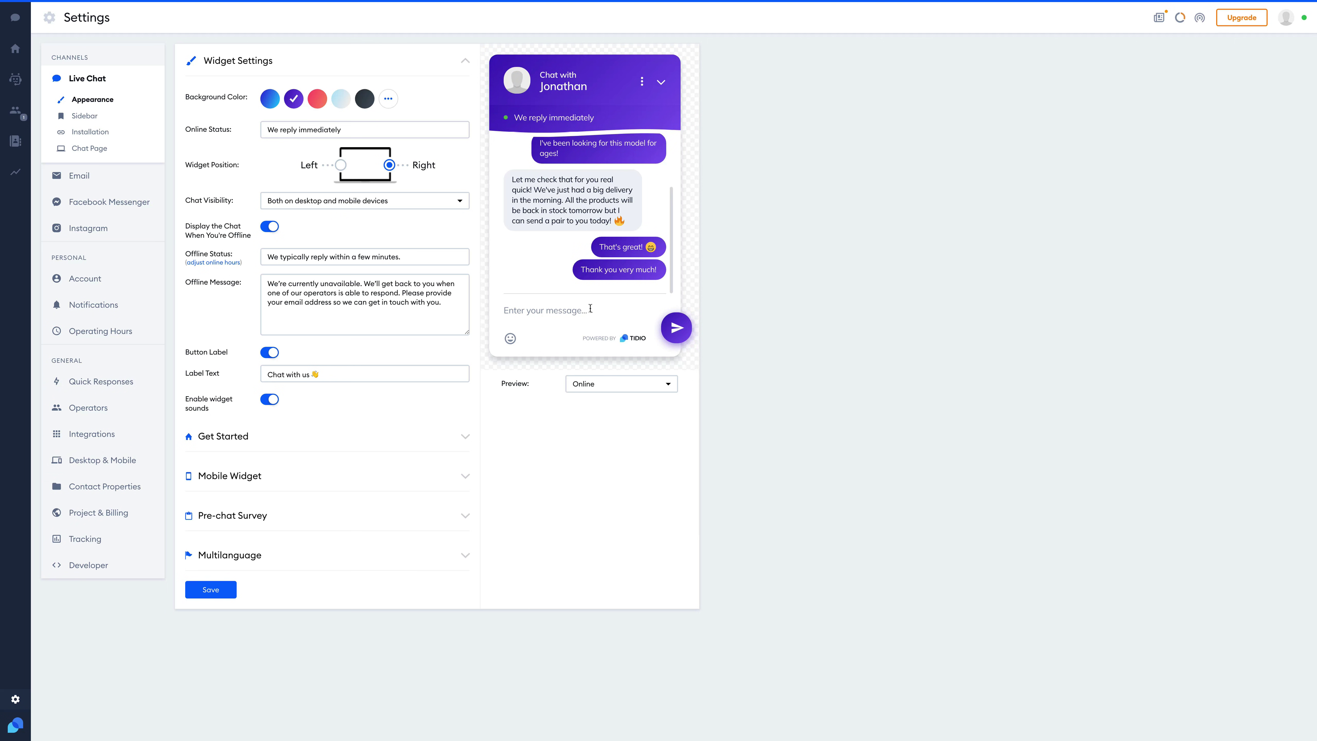
pyautogui.click(318, 99)
pyautogui.click(264, 100)
# - Try the Left widget position and hiding the chat when offline, restoring both settings
pyautogui.click(355, 131)
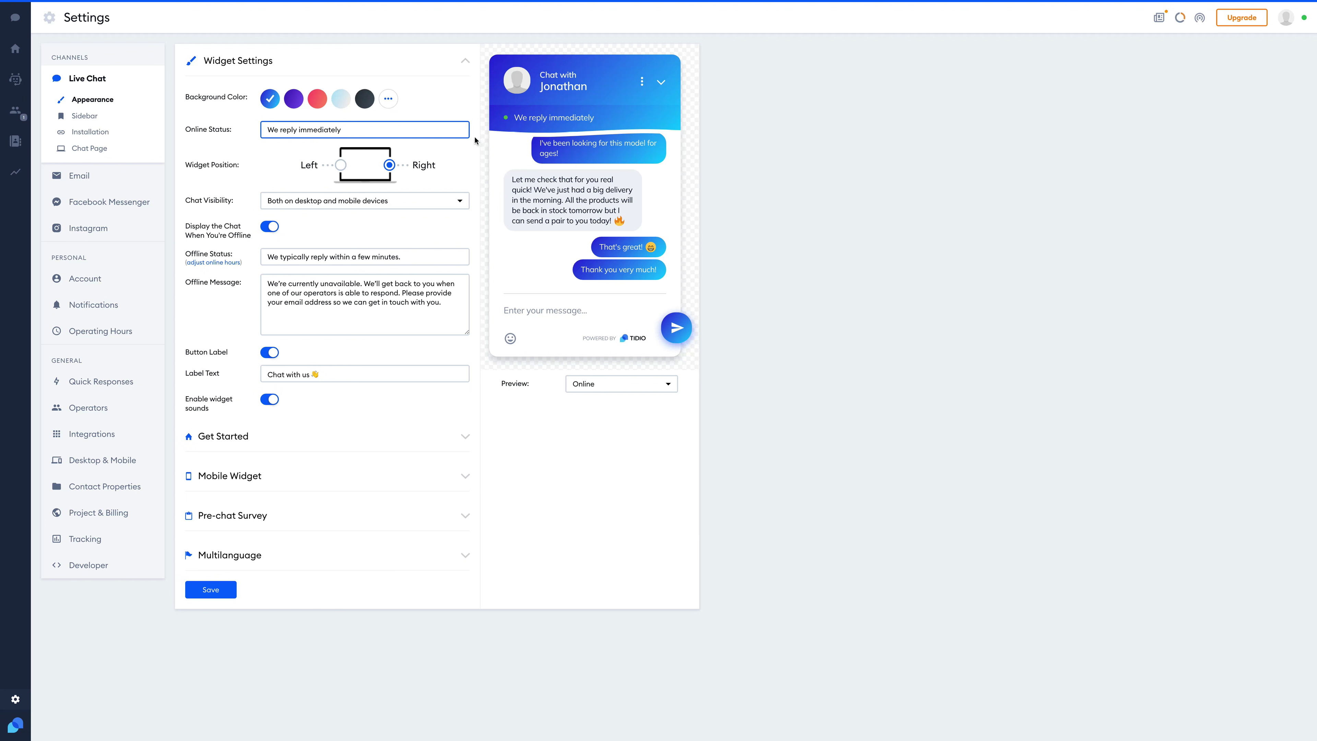
pyautogui.click(341, 166)
pyautogui.click(389, 165)
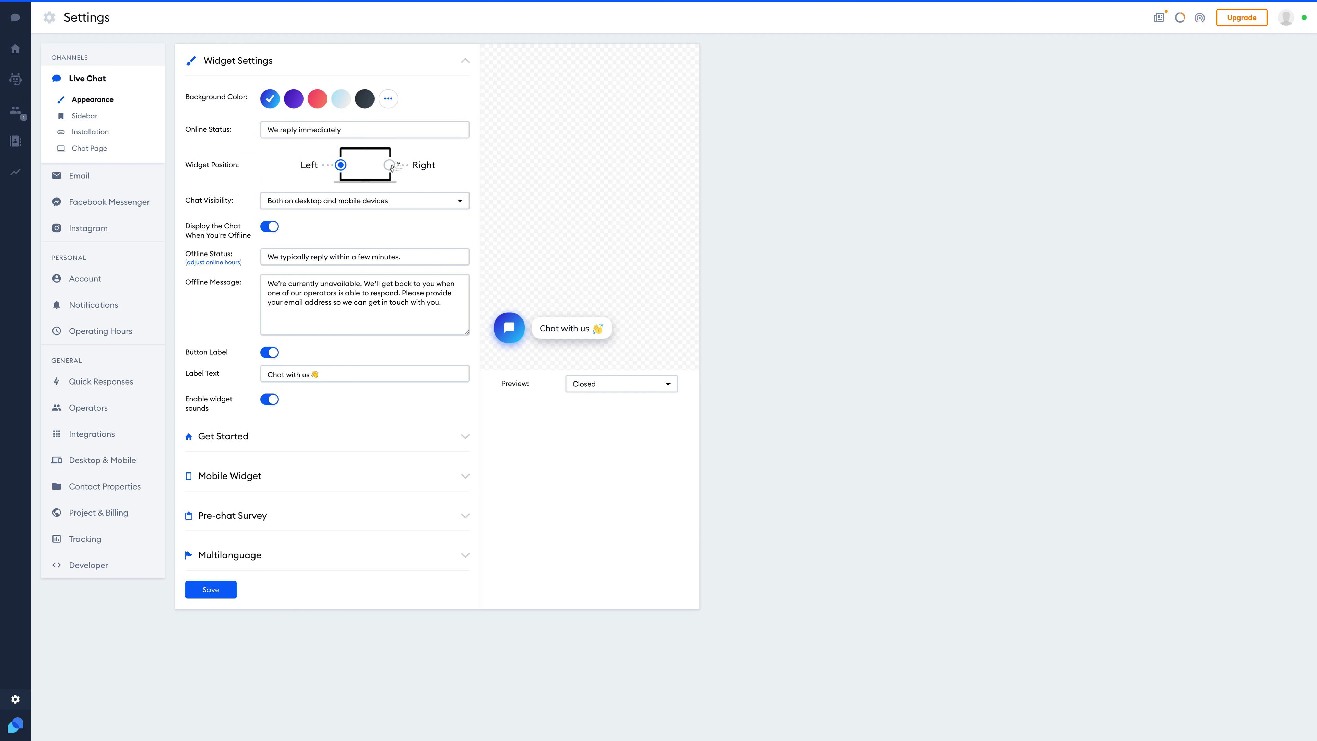
pyautogui.click(269, 226)
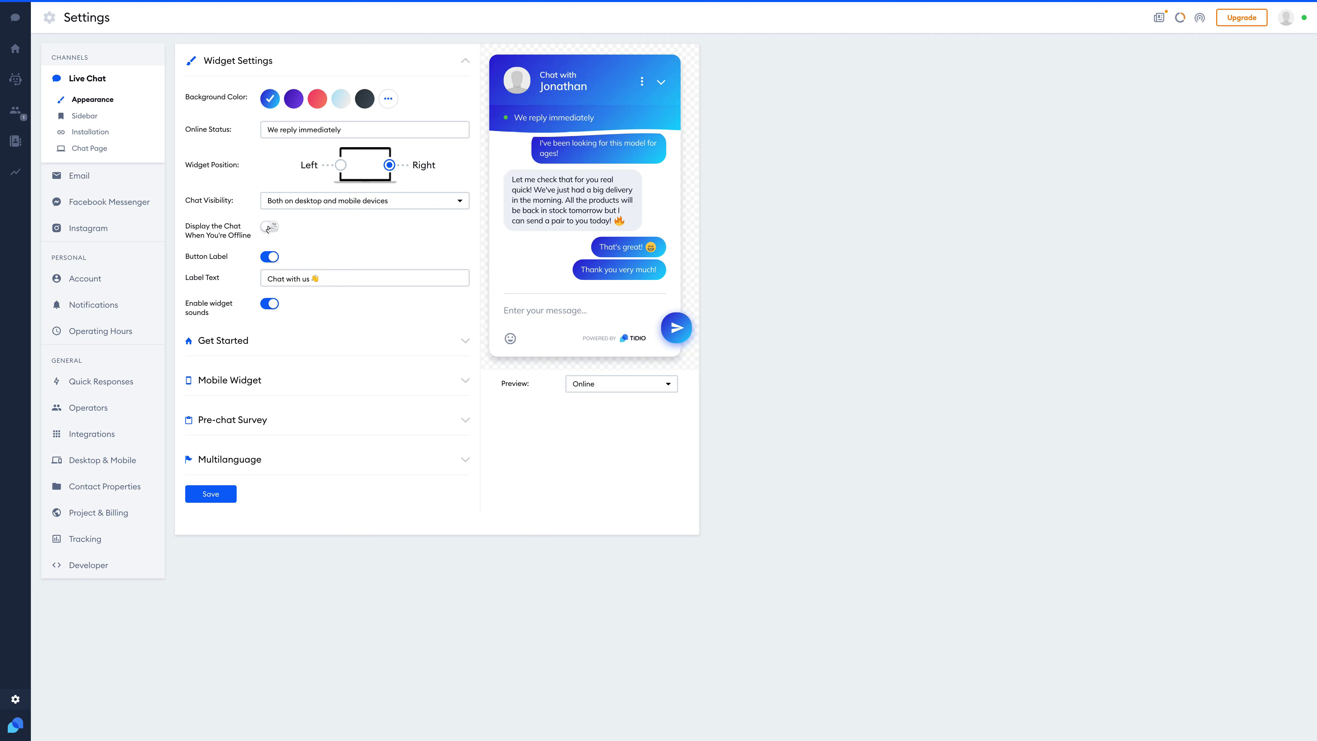
pyautogui.click(269, 227)
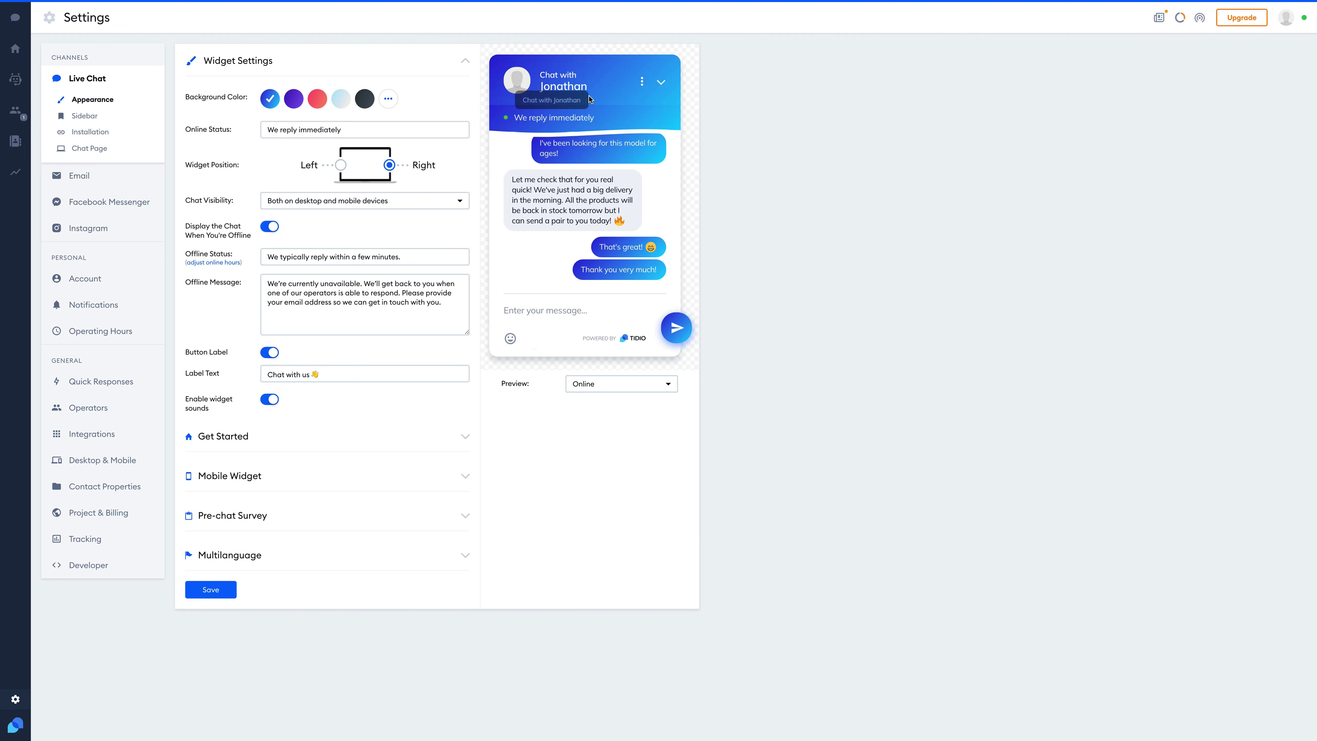
# - Preview the chat widget in its Pre-chat Survey and Operators are offline states
pyautogui.click(626, 384)
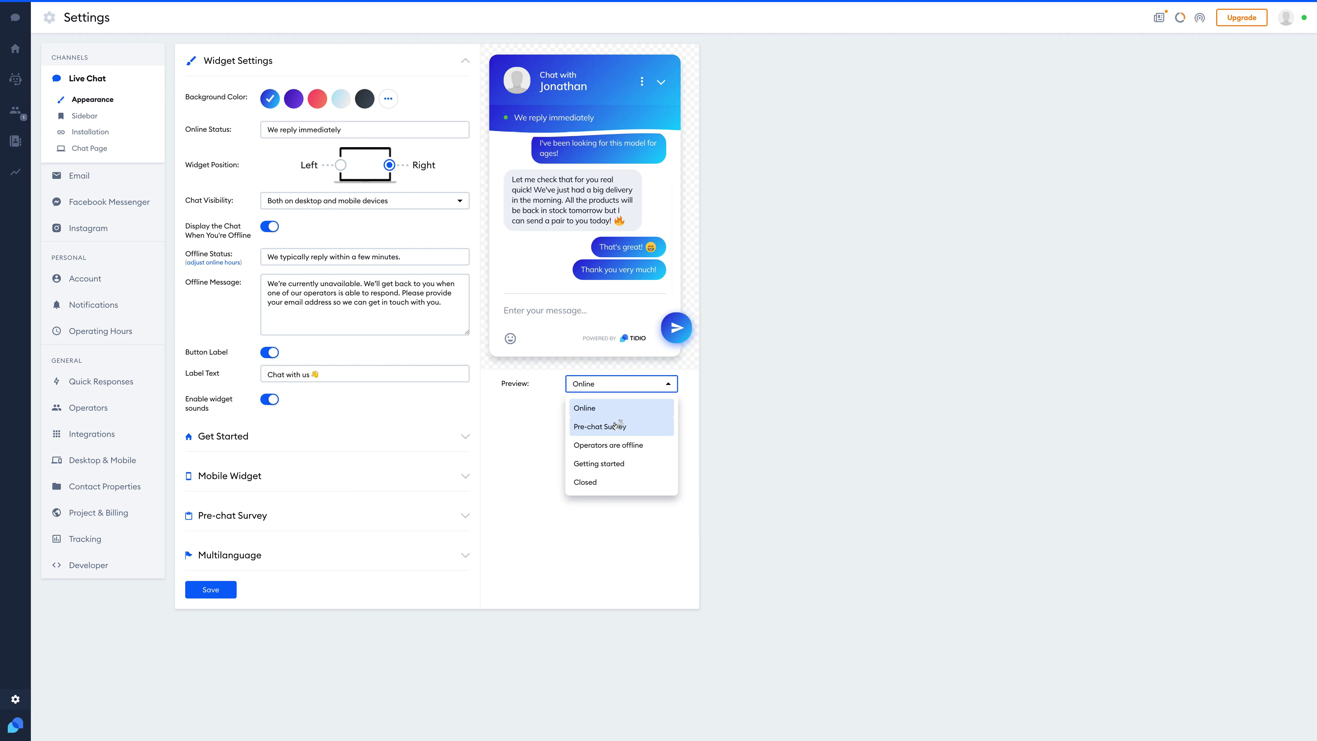
pyautogui.click(639, 428)
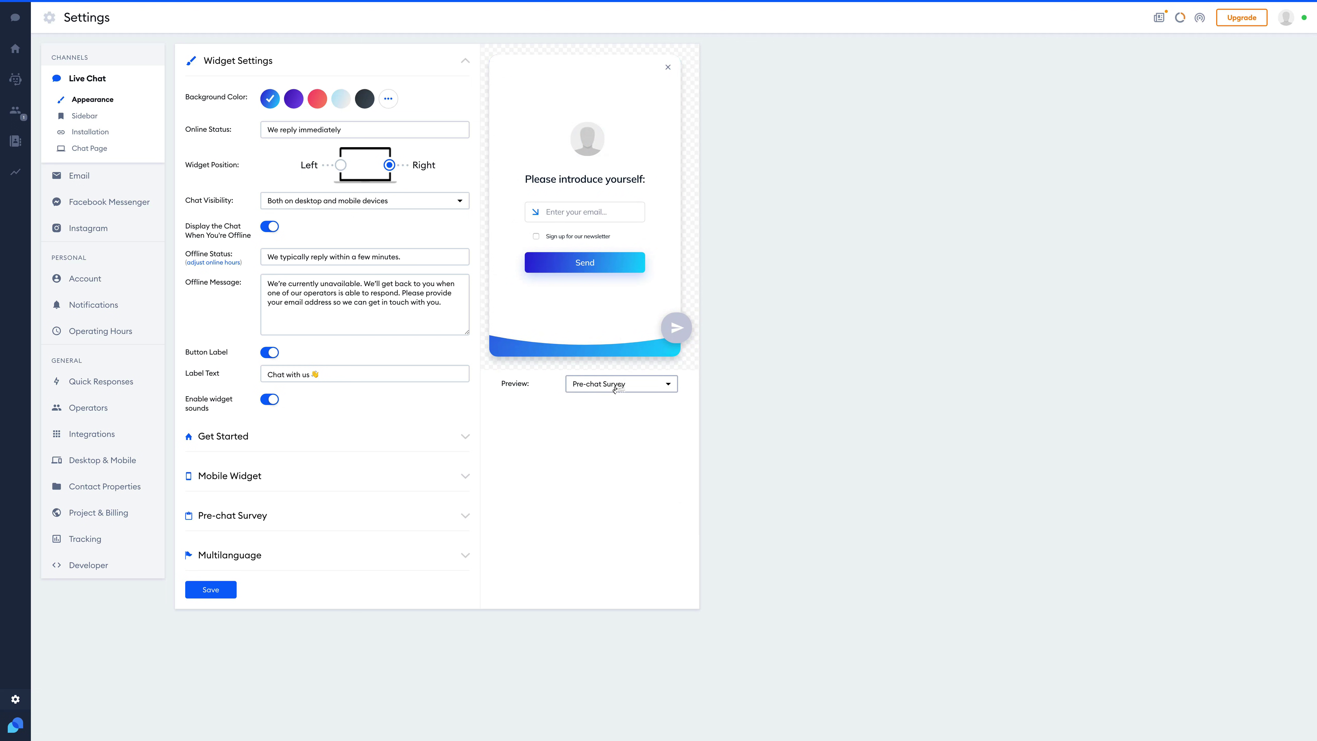
pyautogui.click(620, 384)
pyautogui.click(609, 448)
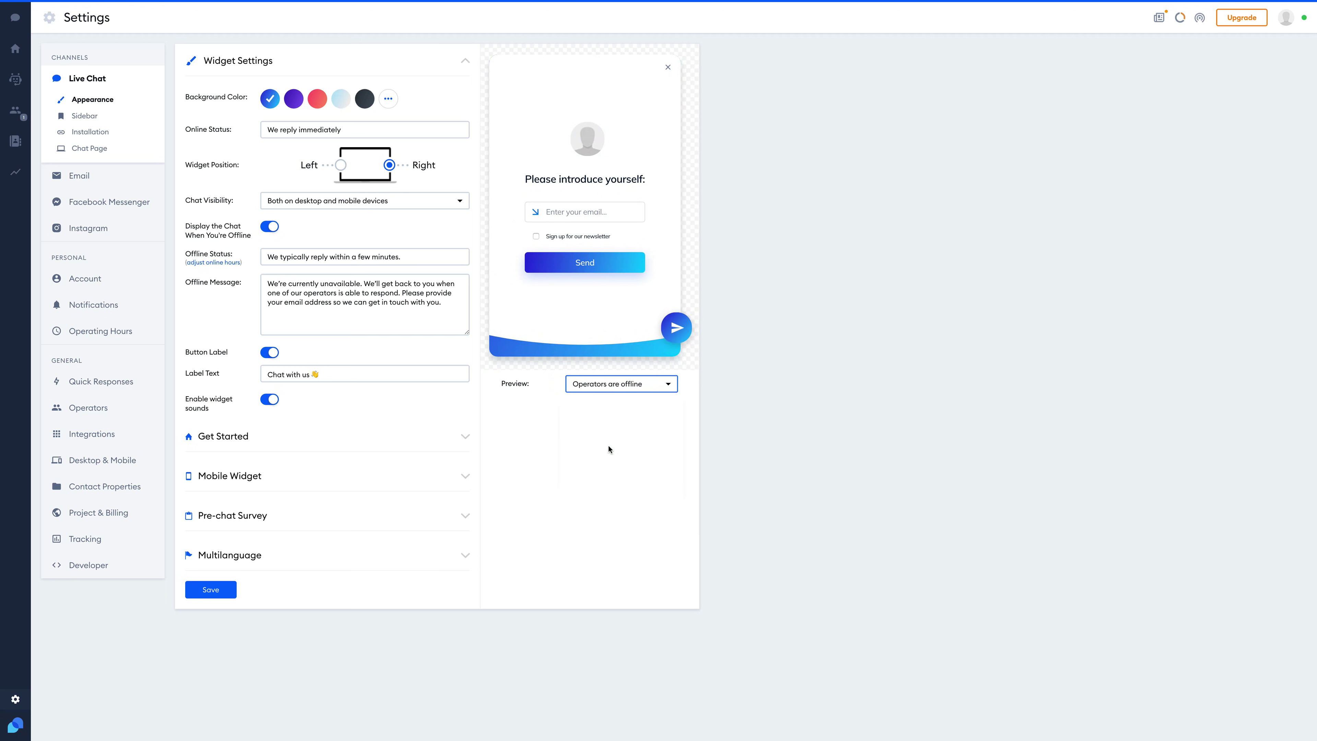
pyautogui.click(620, 384)
pyautogui.click(549, 440)
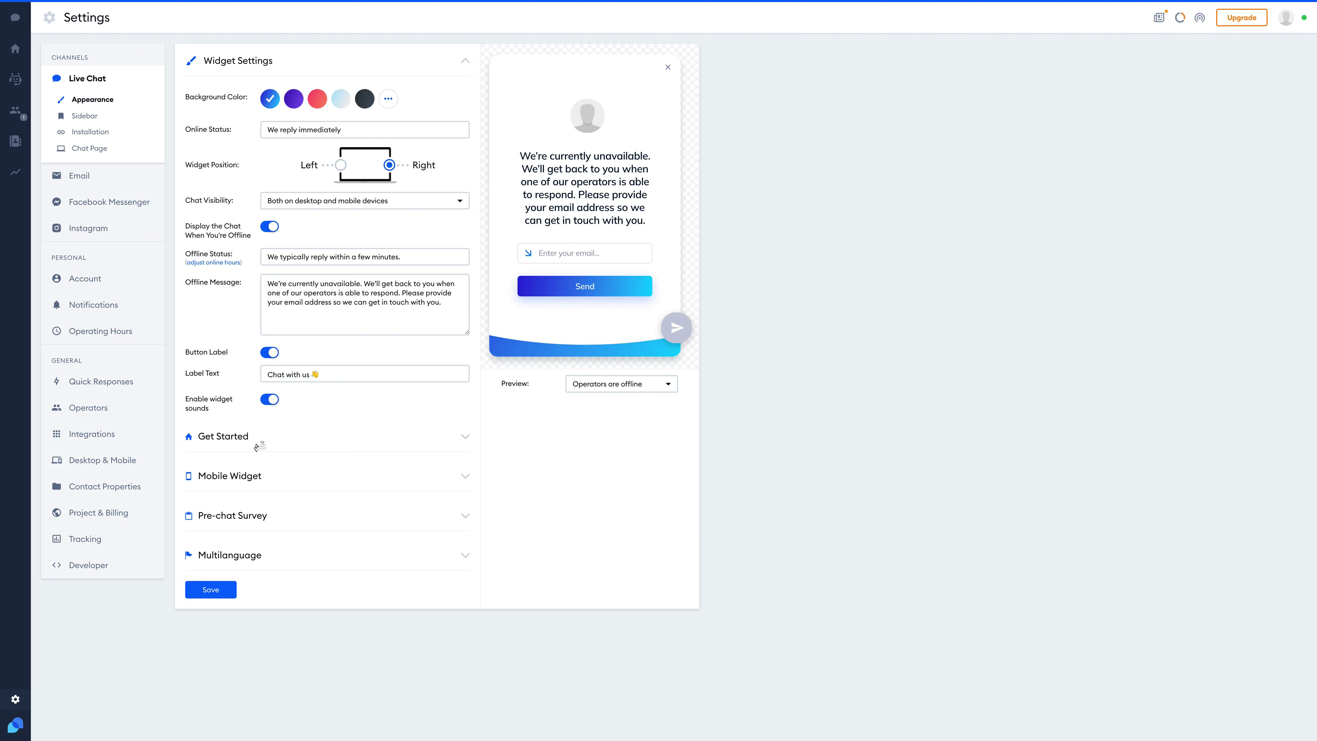
# - Show the Get Started settings, preview the widget's Getting started state, and try its background option, restoring it to off
pyautogui.click(252, 436)
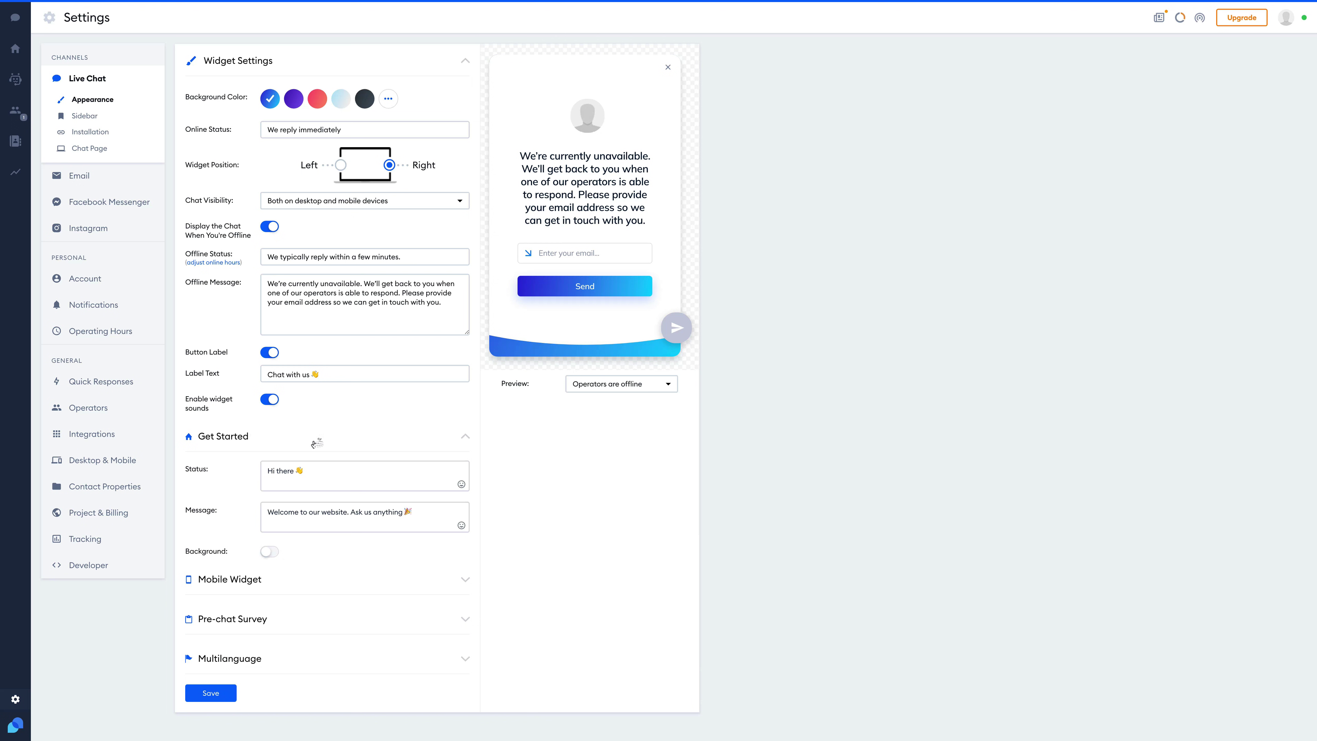
pyautogui.click(598, 389)
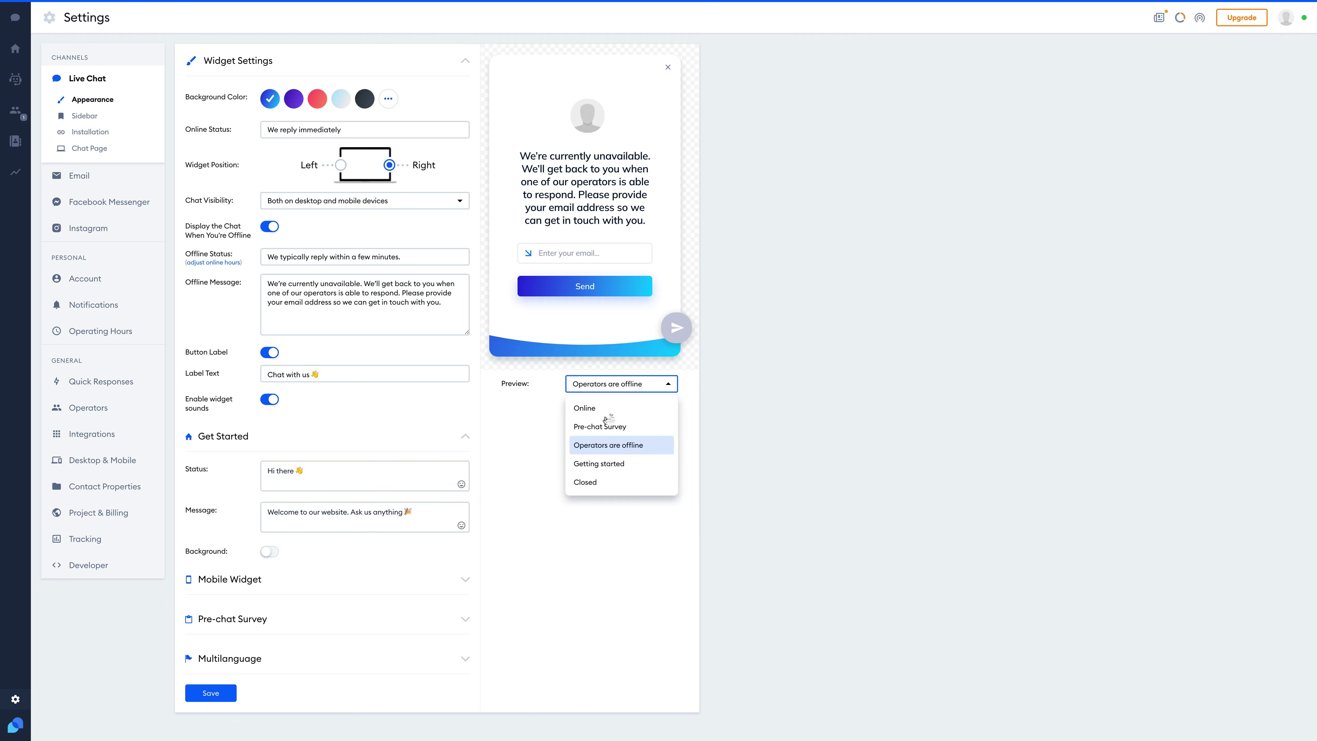
pyautogui.click(601, 463)
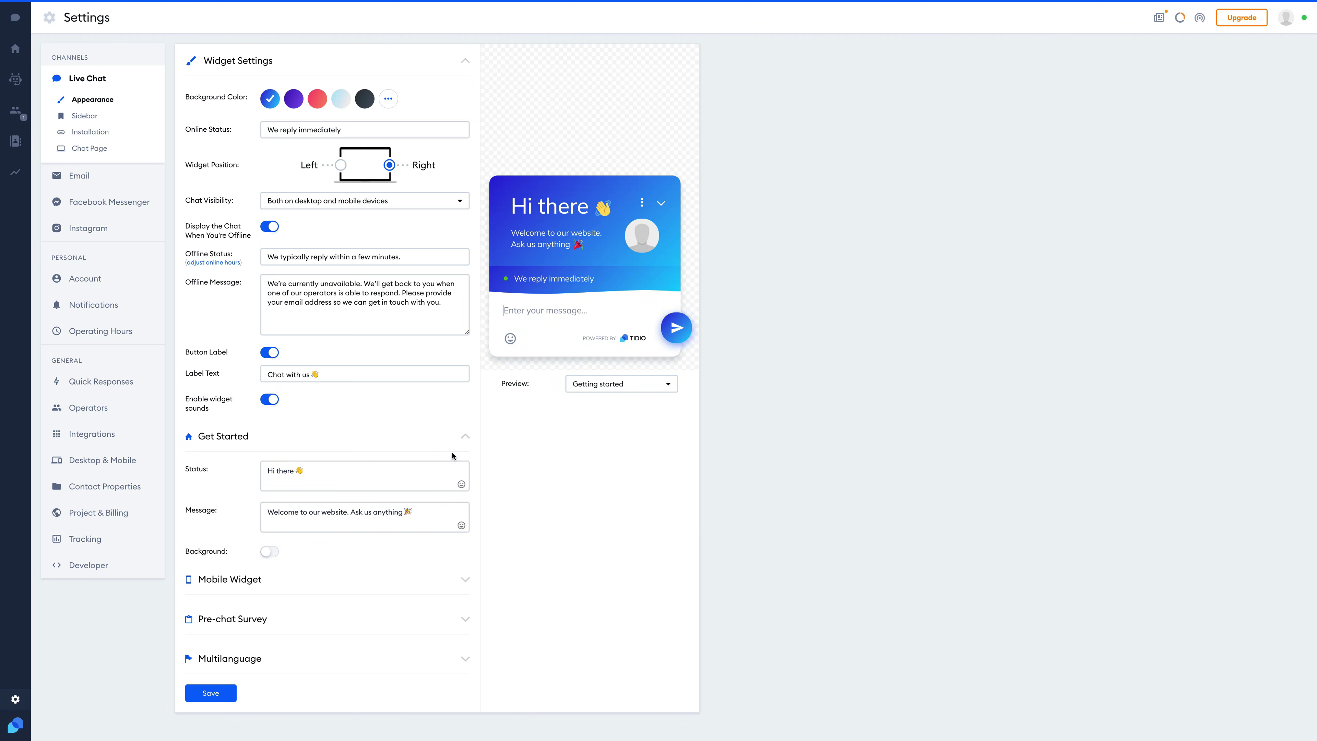
pyautogui.click(269, 552)
pyautogui.click(268, 551)
# - Examine the Mobile Widget and Pre-chat Survey settings, including the choices for additional survey fields
pyautogui.click(321, 580)
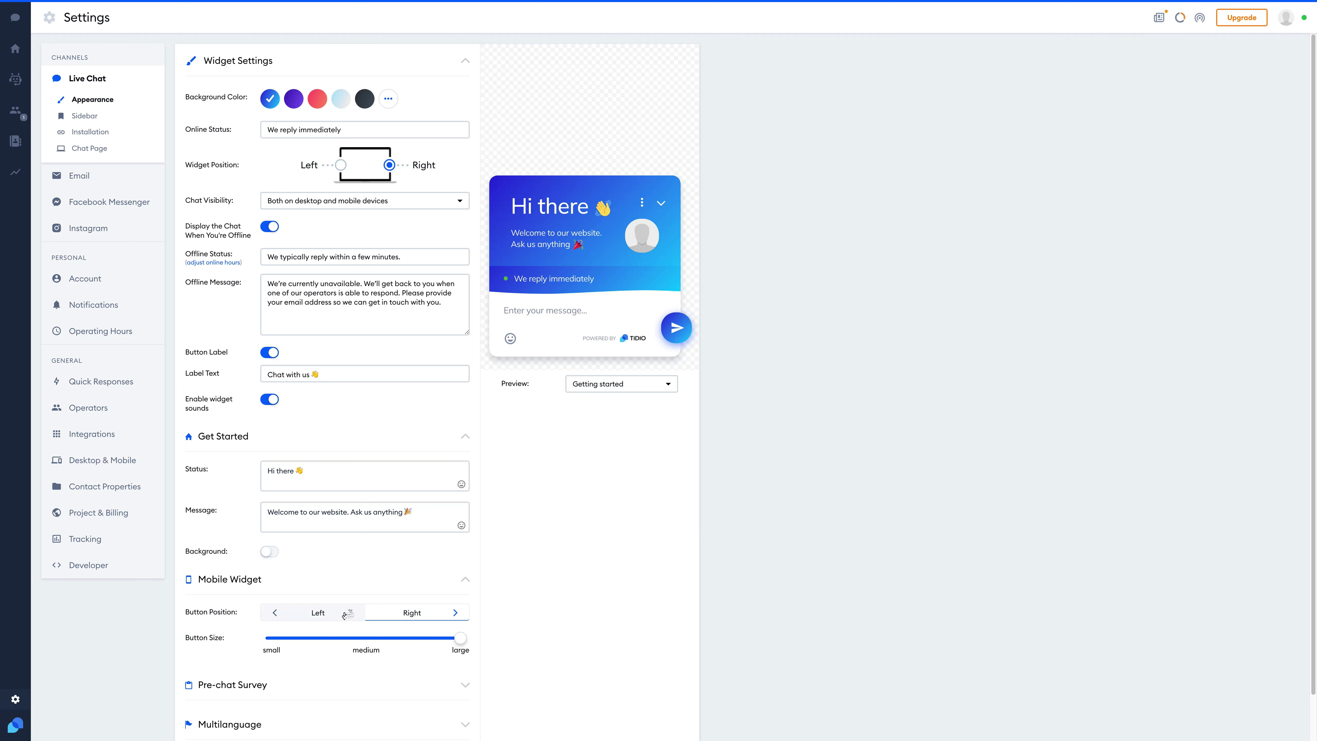
pyautogui.click(322, 681)
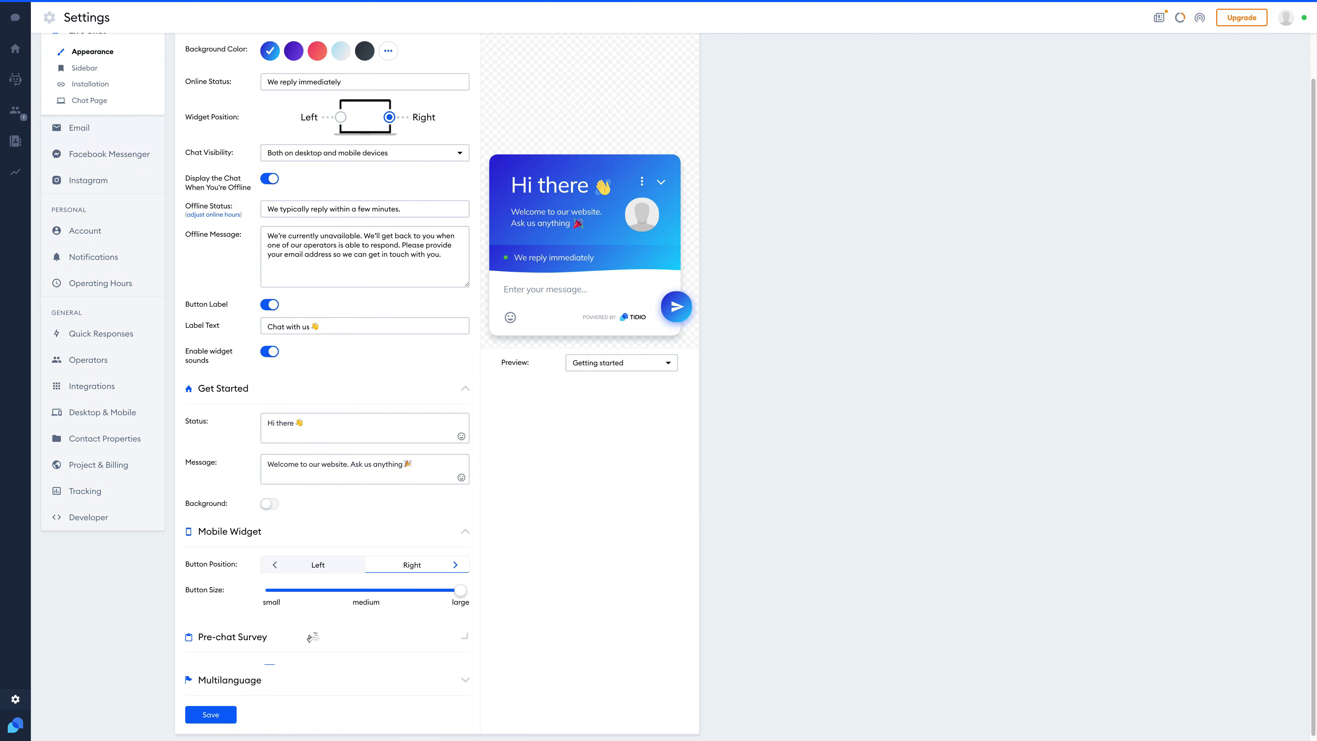
pyautogui.scroll(-2, 394, 617)
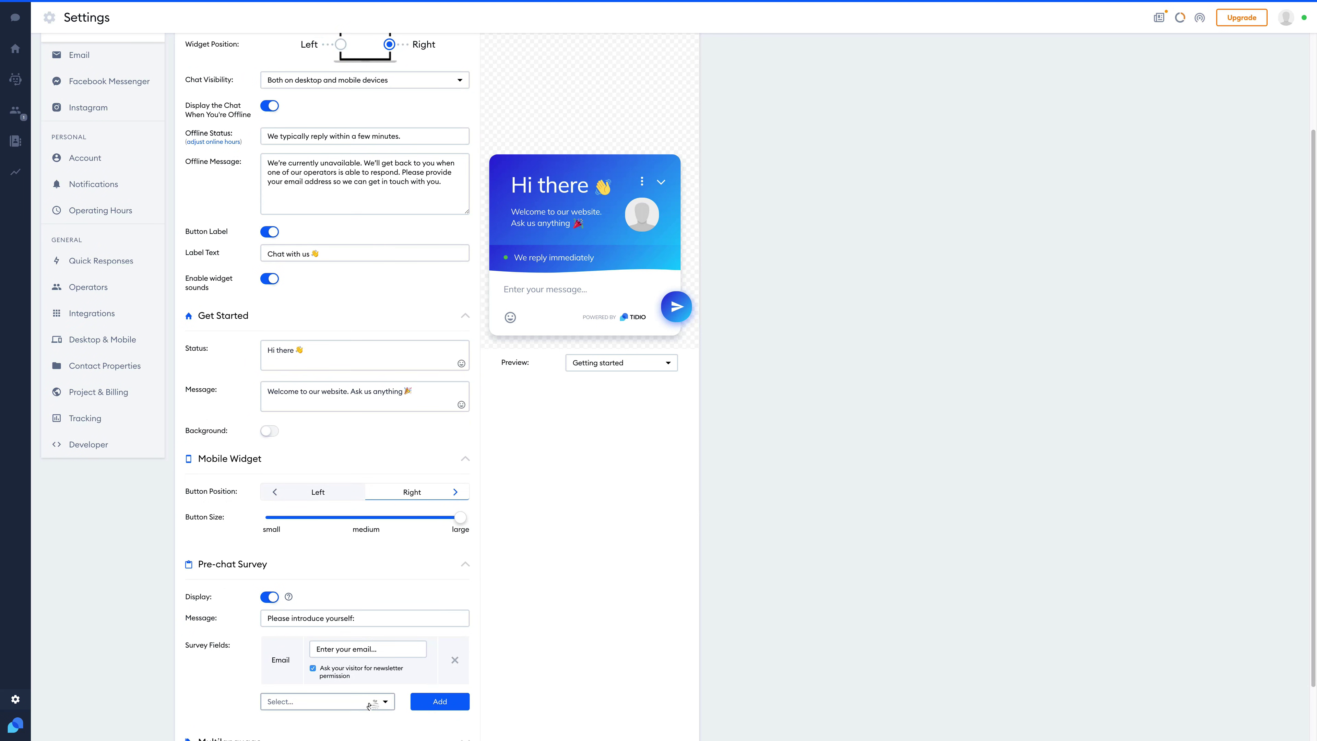
pyautogui.scroll(-1, 369, 705)
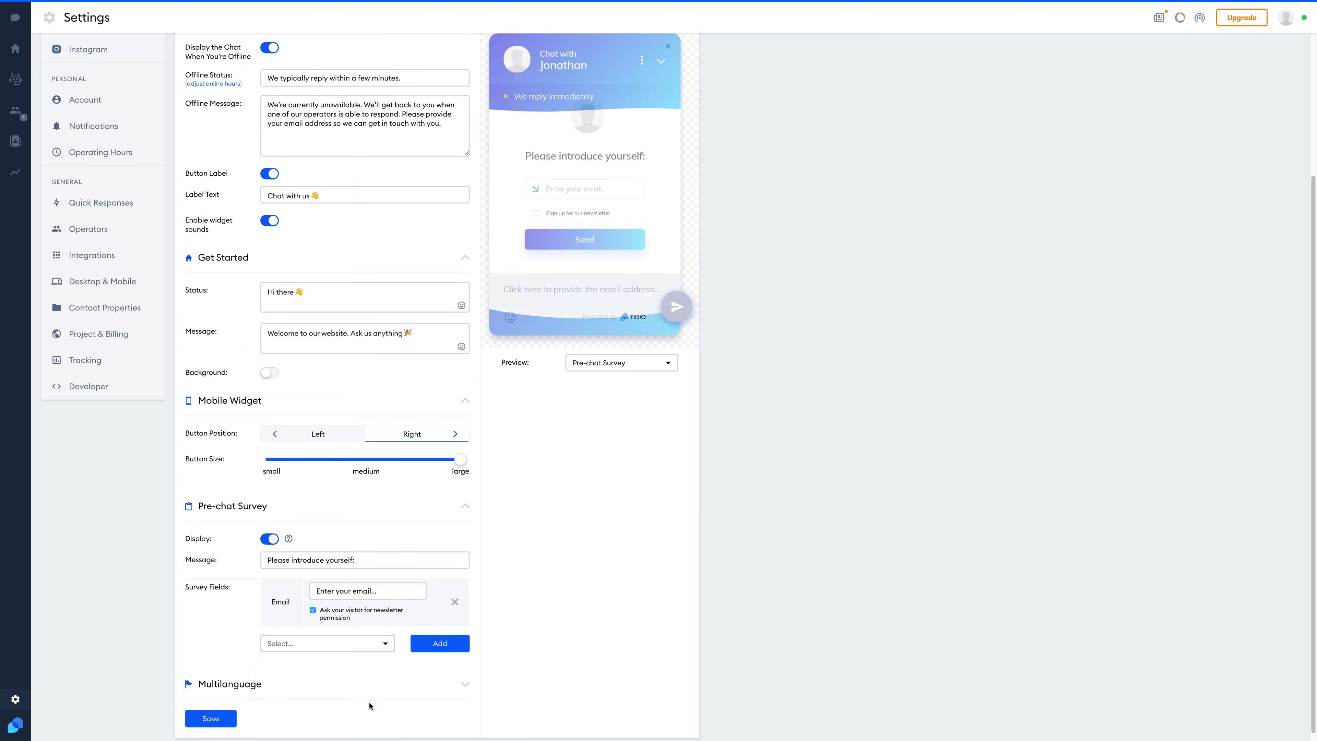
pyautogui.click(354, 649)
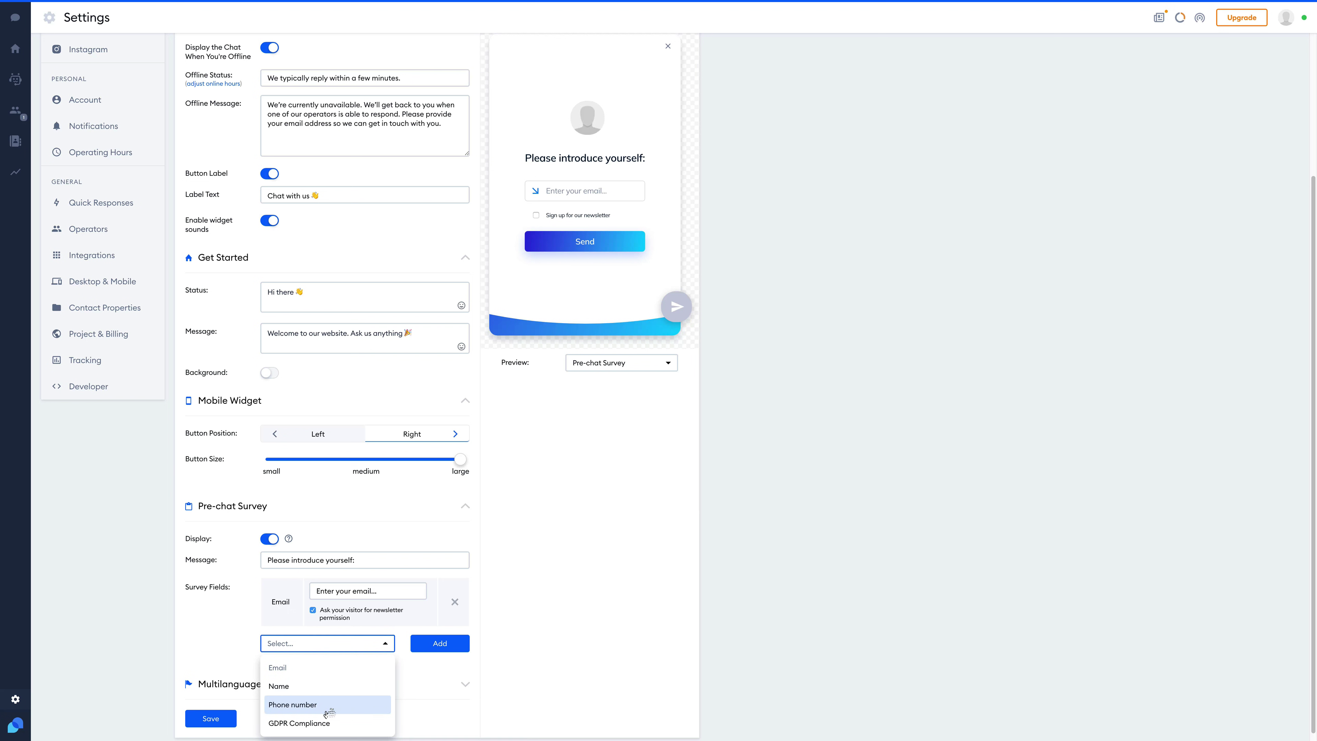
# - Examine the Multilanguage settings of the chat widget
pyautogui.click(416, 692)
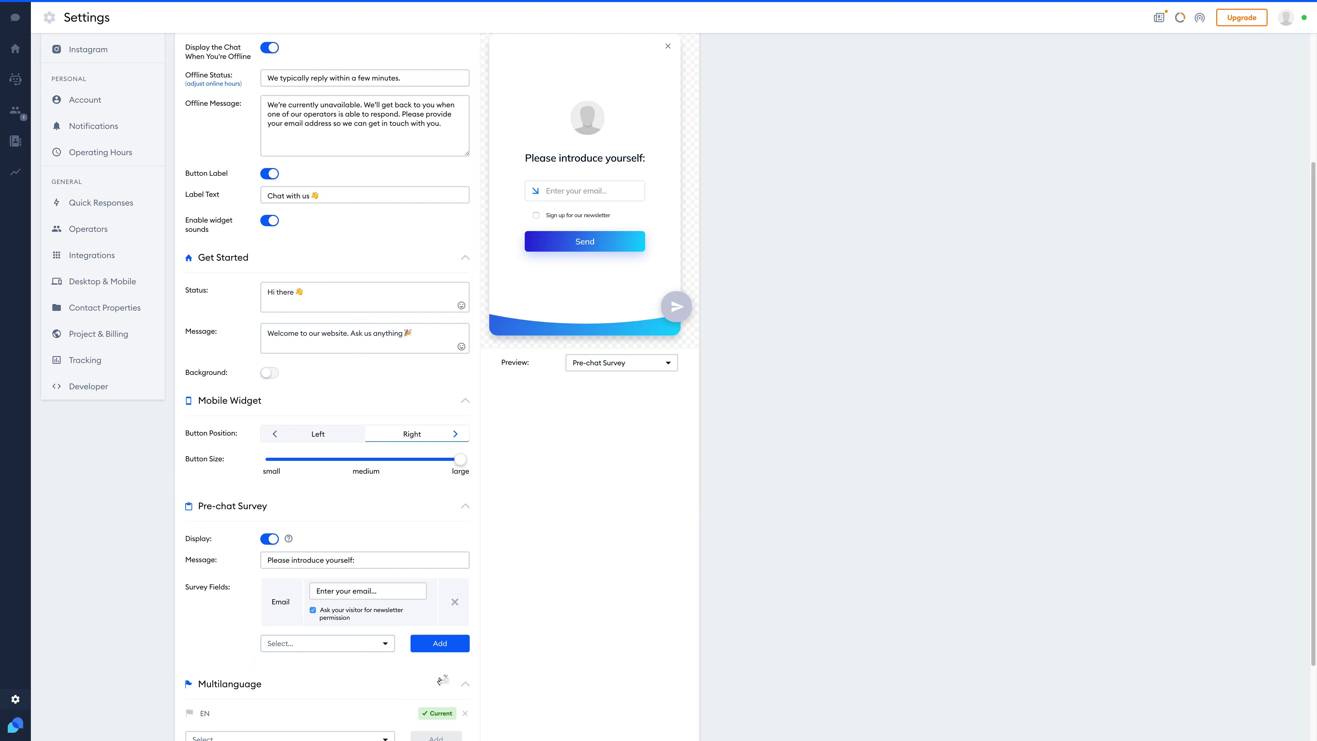
pyautogui.scroll(-2, 420, 671)
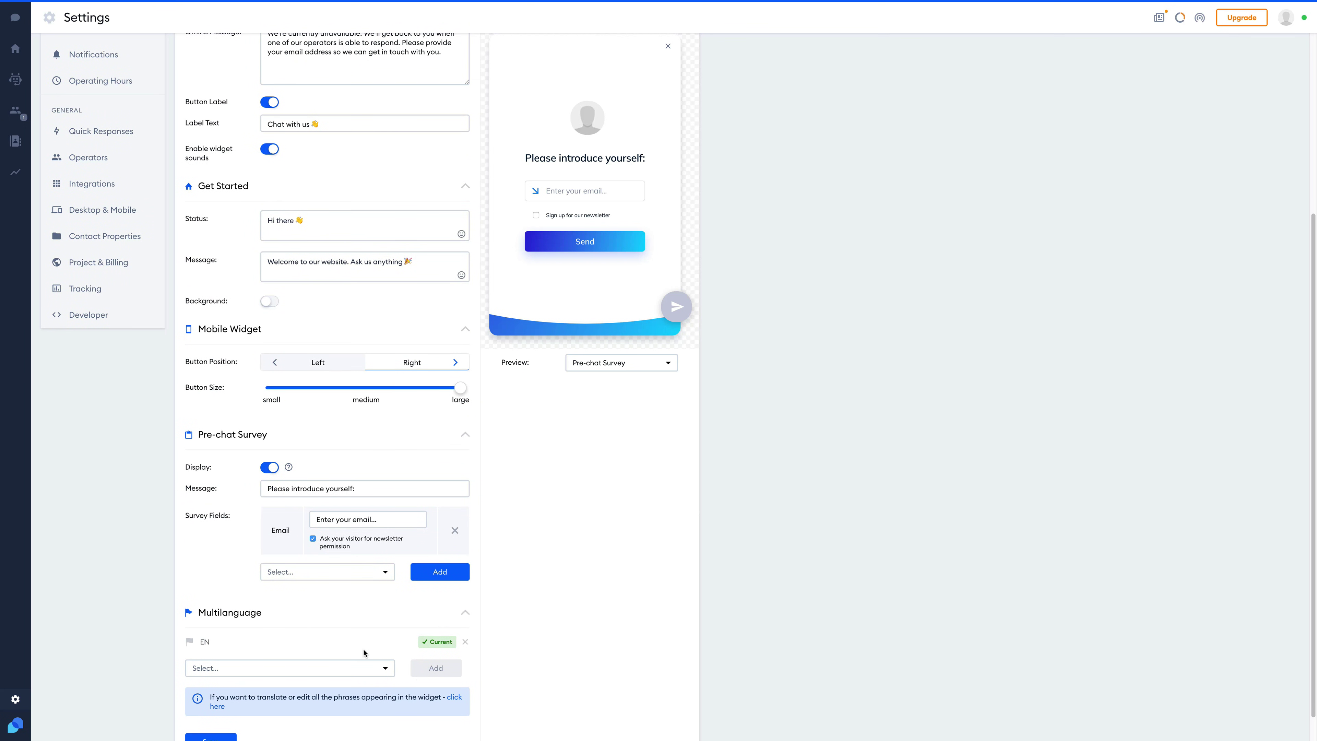
pyautogui.scroll(-1, 365, 654)
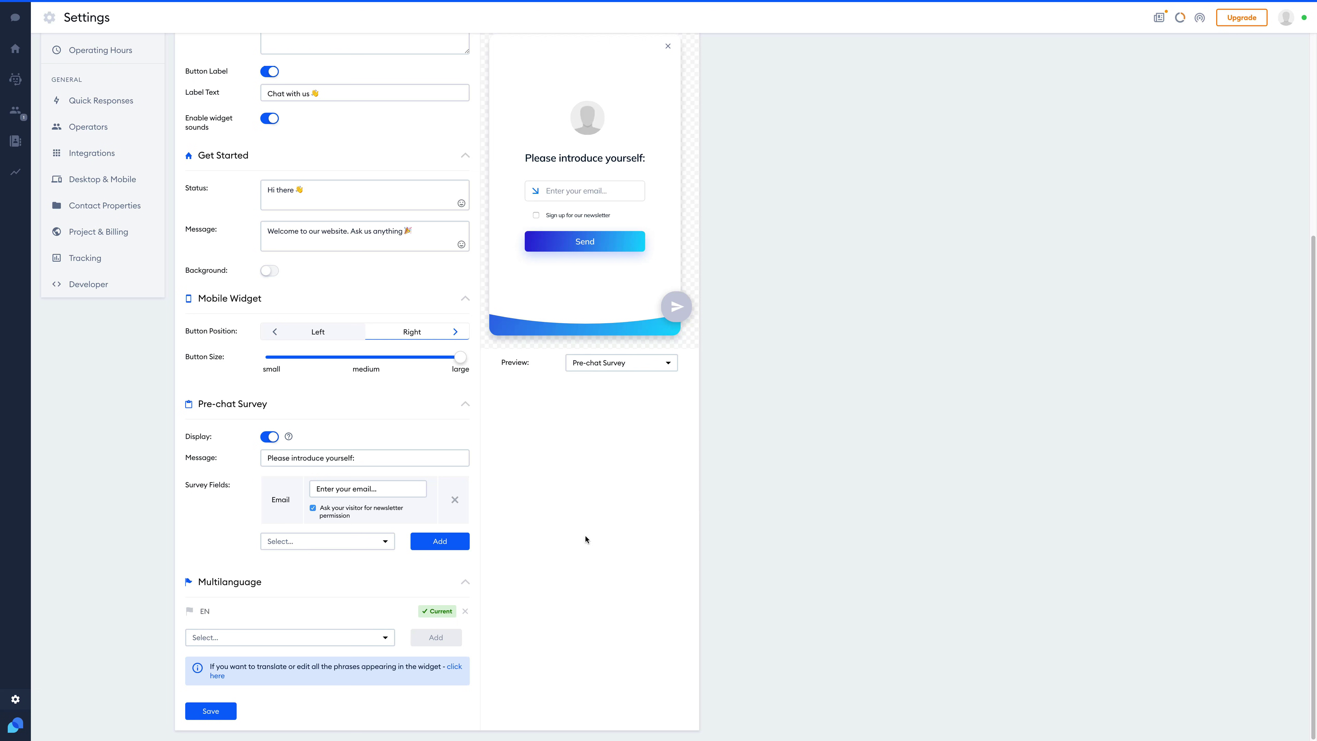
pyautogui.scroll(5, 233, 332)
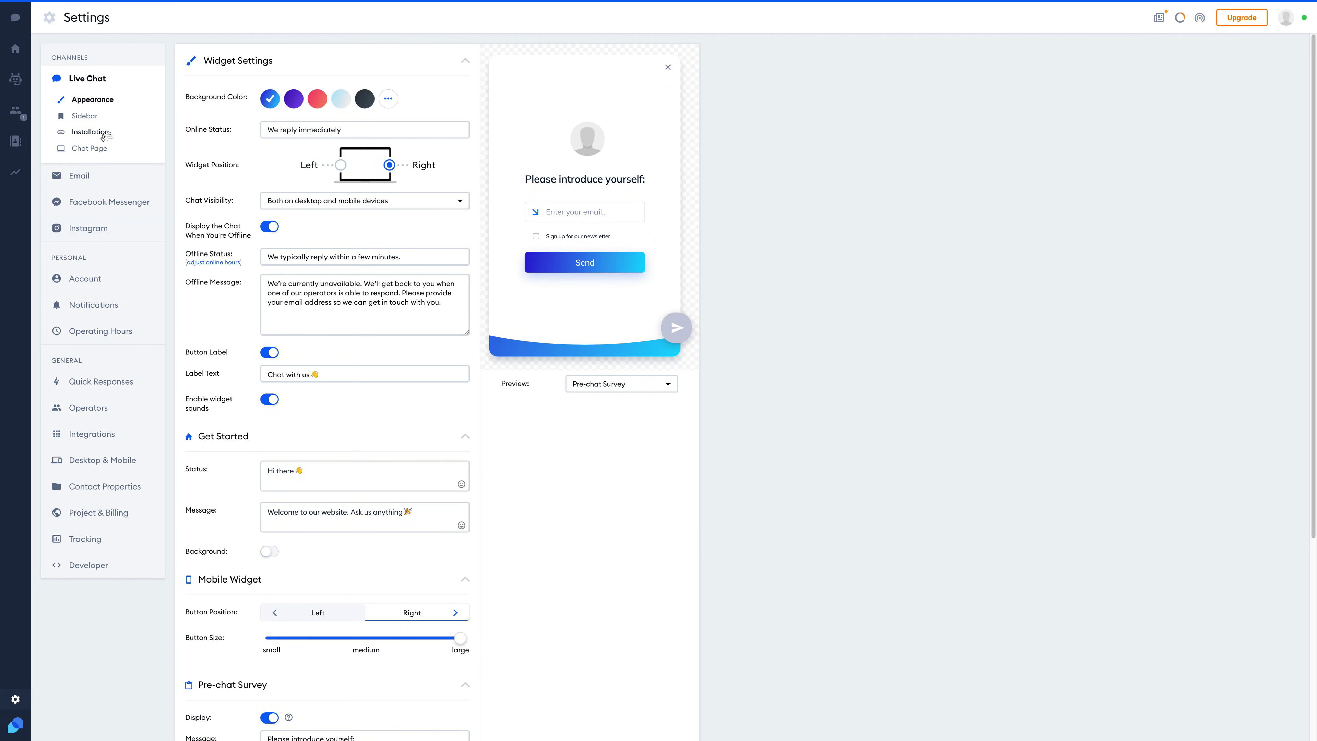
# - Try enabling the chat sidebar in the live chat Sidebar settings and turn it back off
pyautogui.click(85, 116)
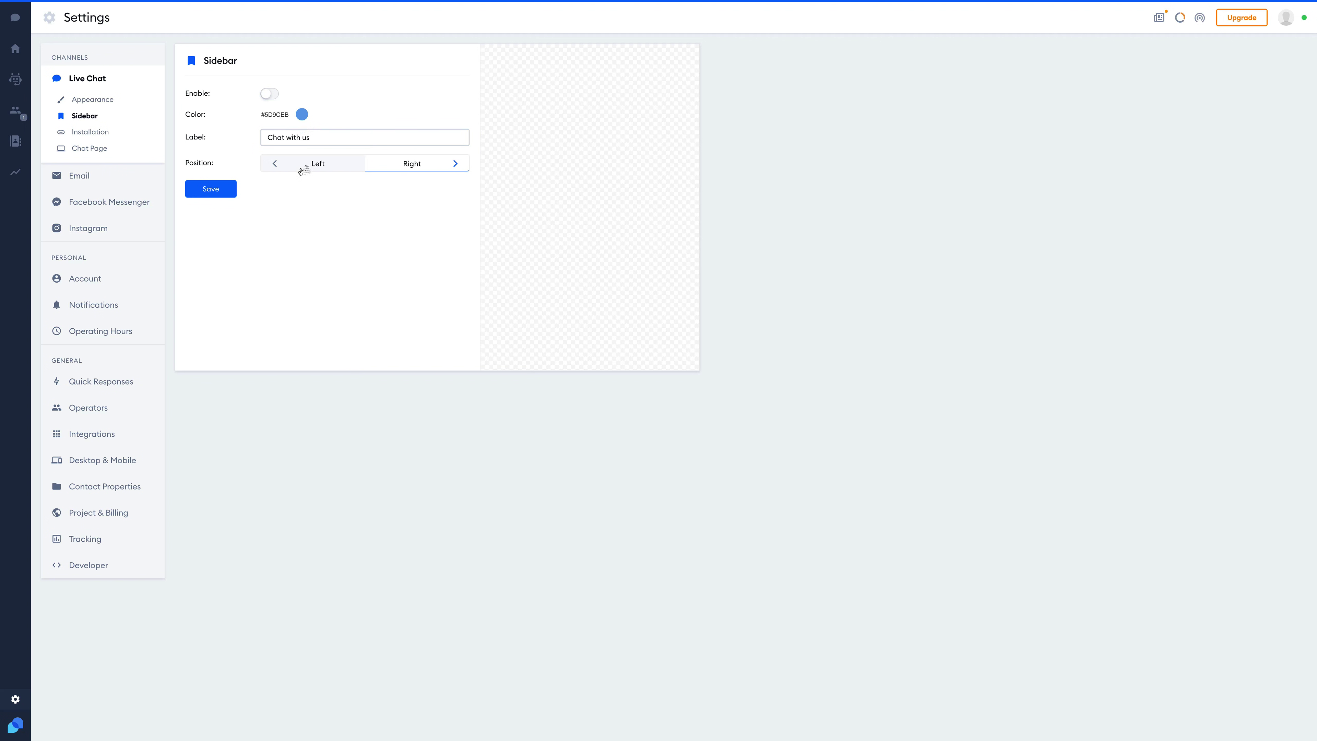
pyautogui.click(267, 94)
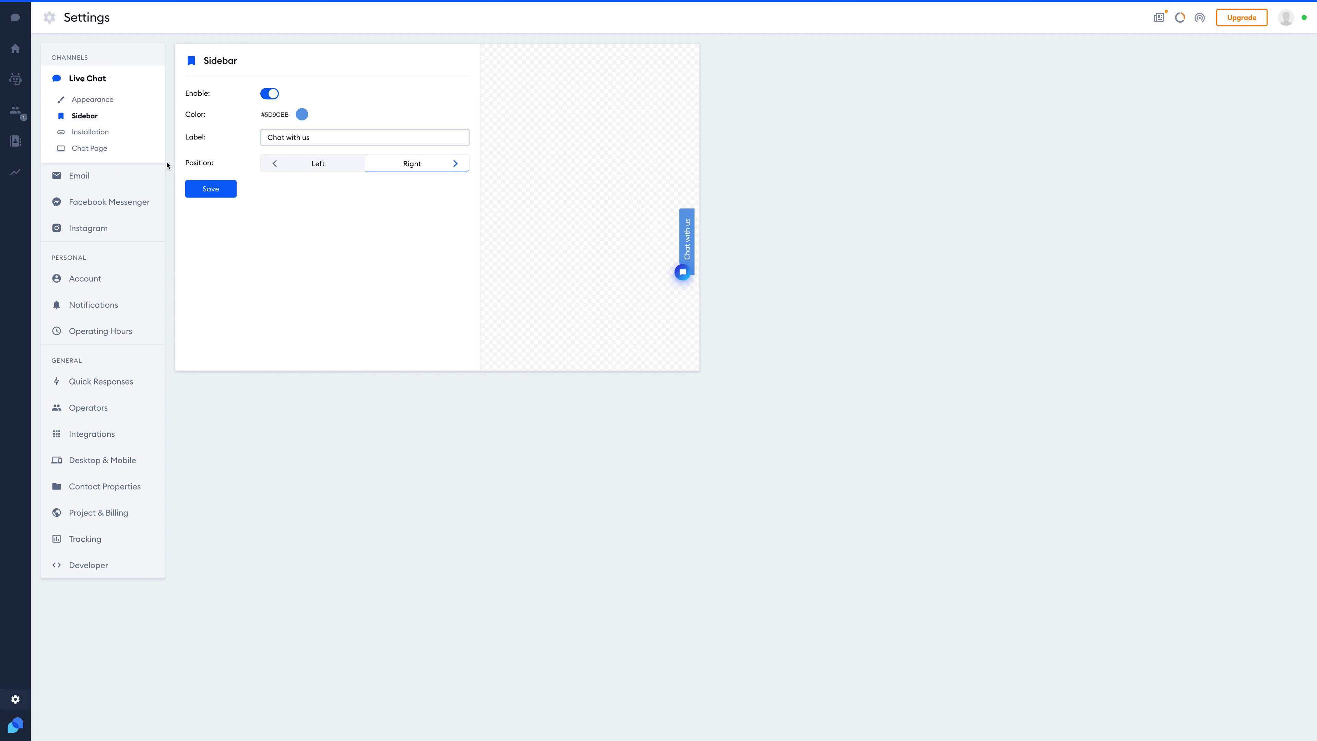
pyautogui.click(267, 94)
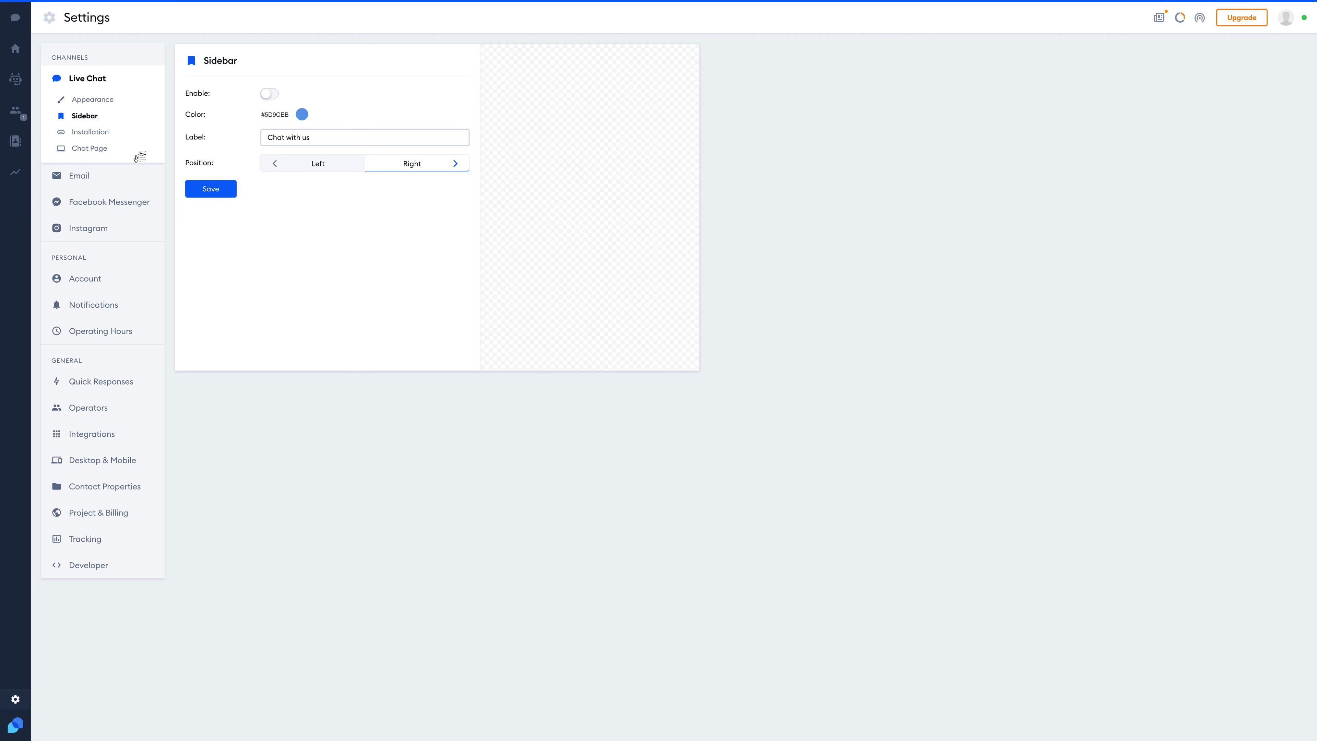
# - Look through the Chat Page settings and the Email, Facebook Messenger and Instagram channel settings
pyautogui.click(99, 149)
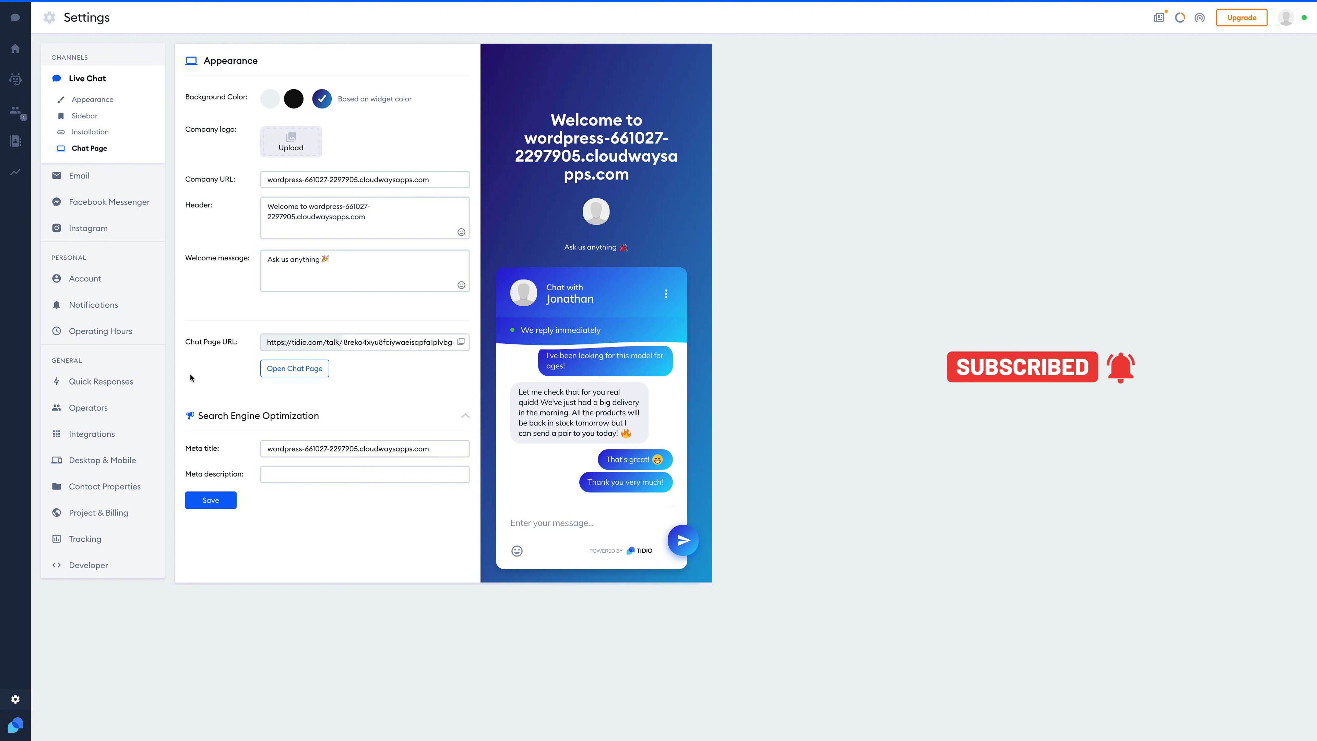
pyautogui.click(92, 177)
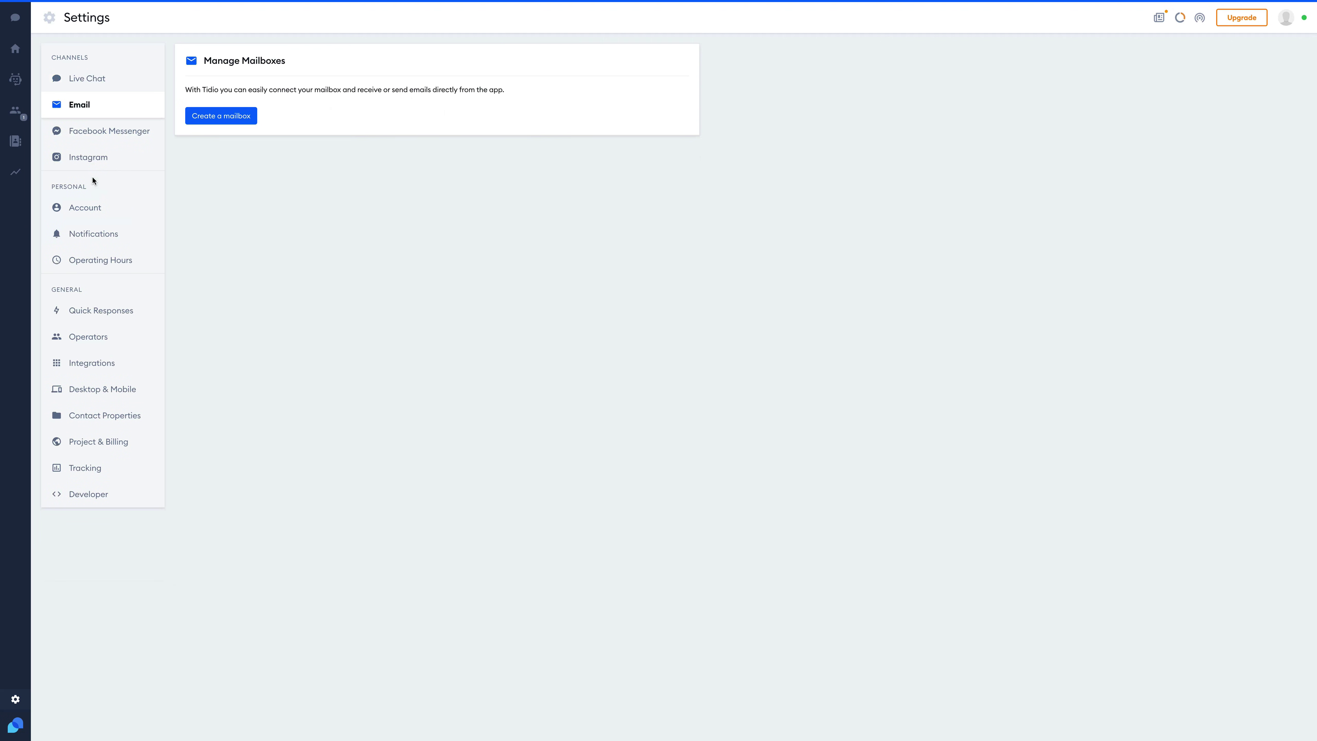
pyautogui.click(100, 128)
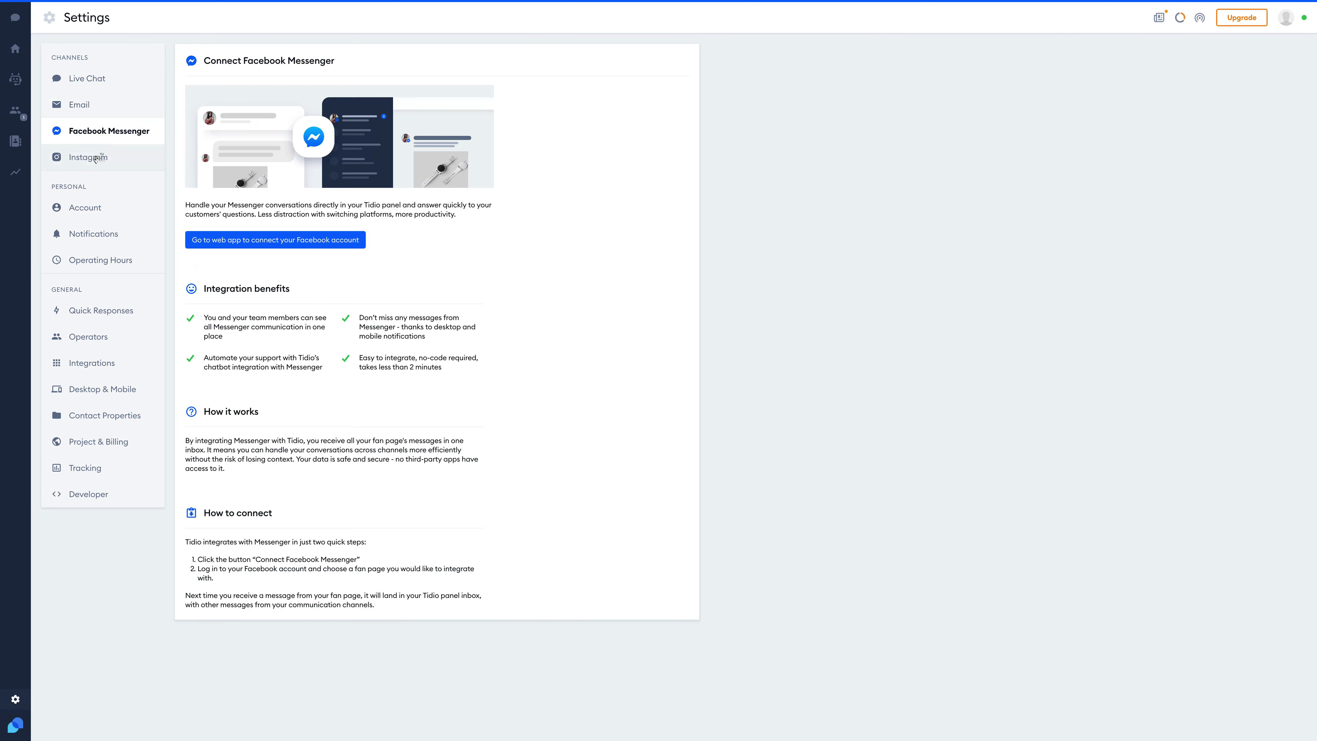
pyautogui.click(96, 158)
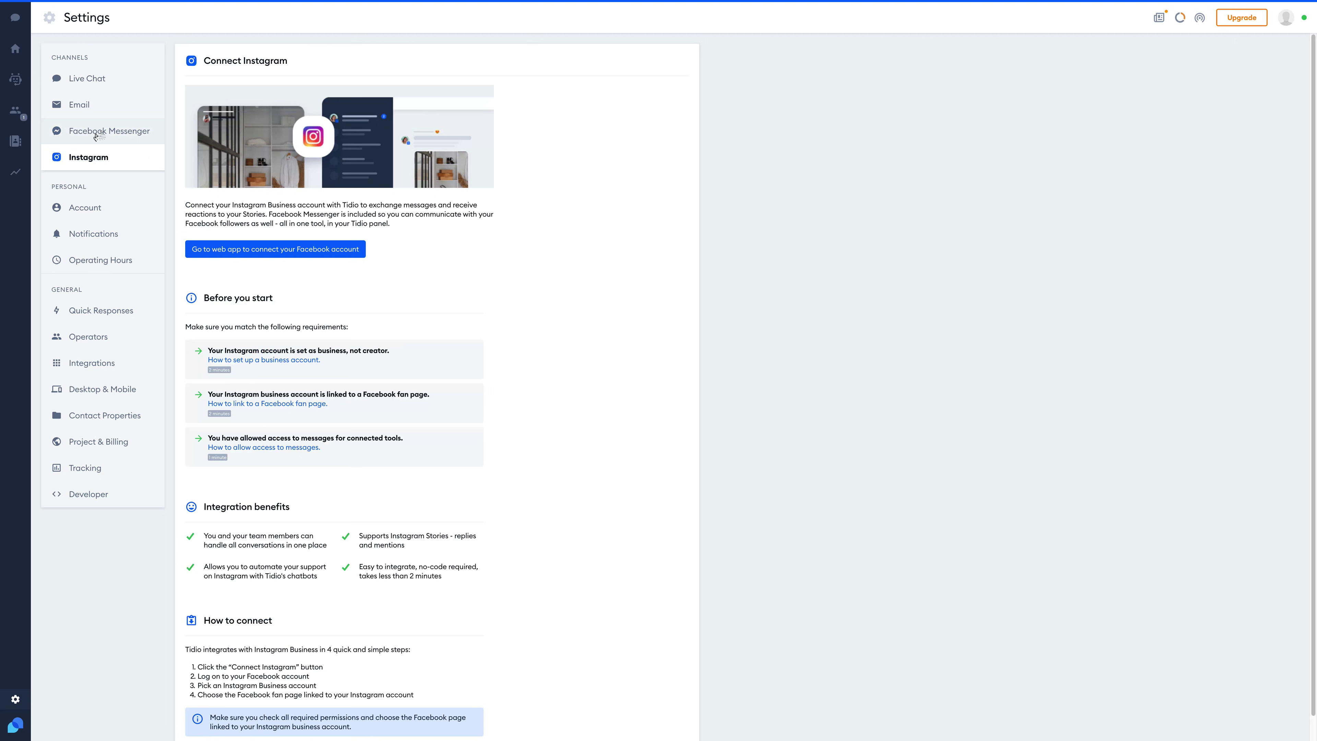
pyautogui.click(92, 108)
pyautogui.click(95, 134)
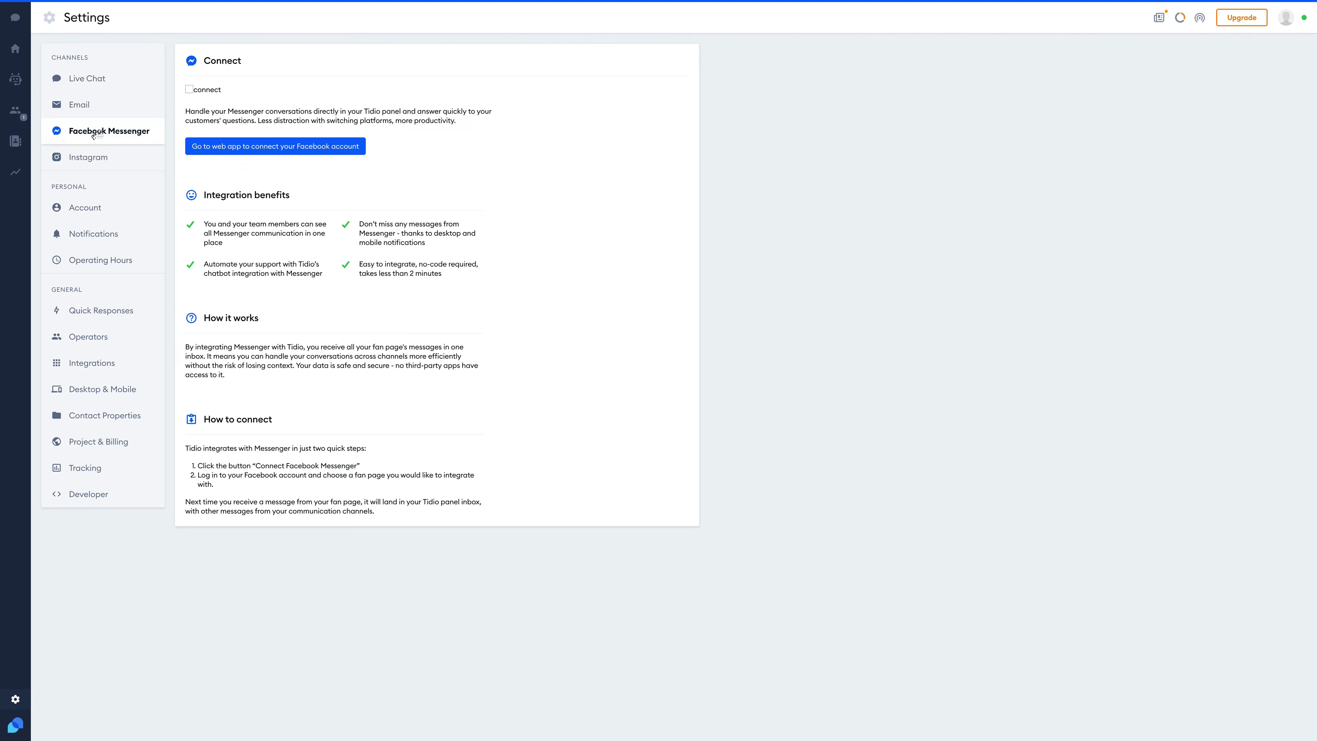
pyautogui.click(89, 158)
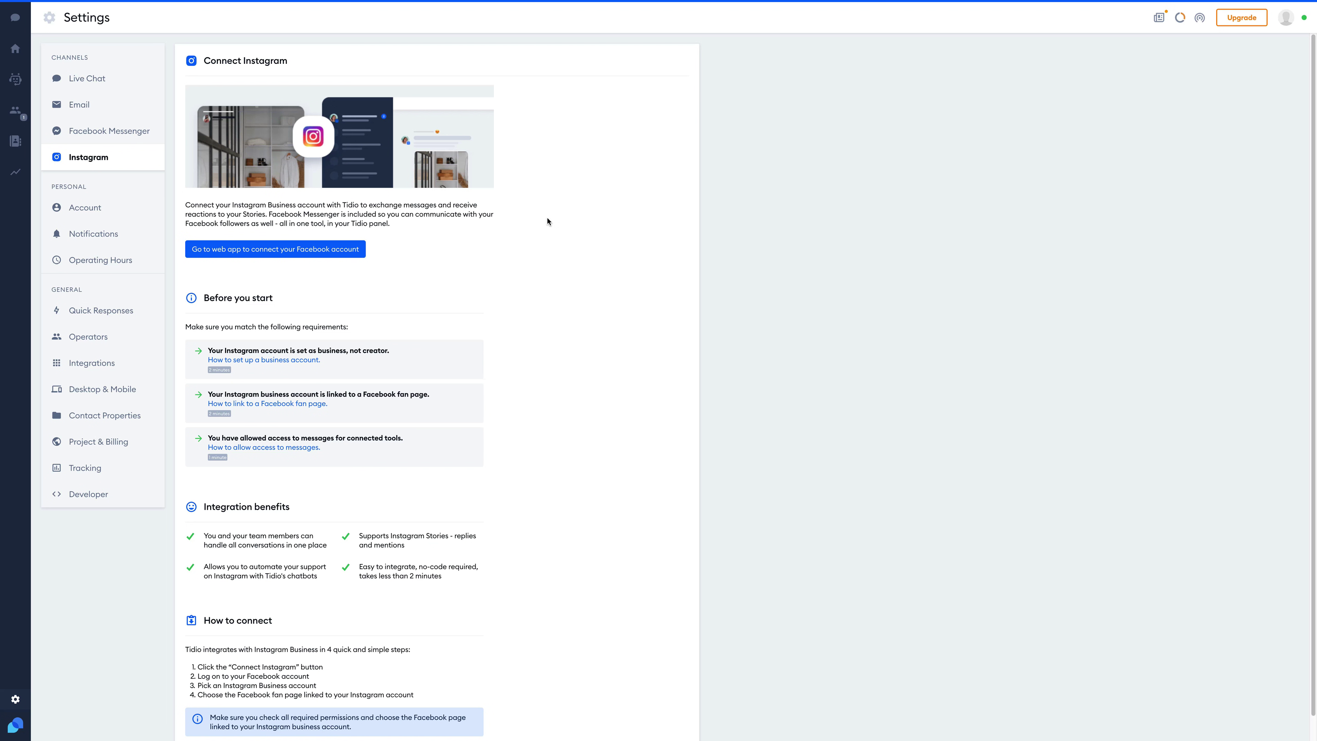
# - Review the personal Account details and the Notifications settings
pyautogui.click(85, 208)
pyautogui.click(333, 93)
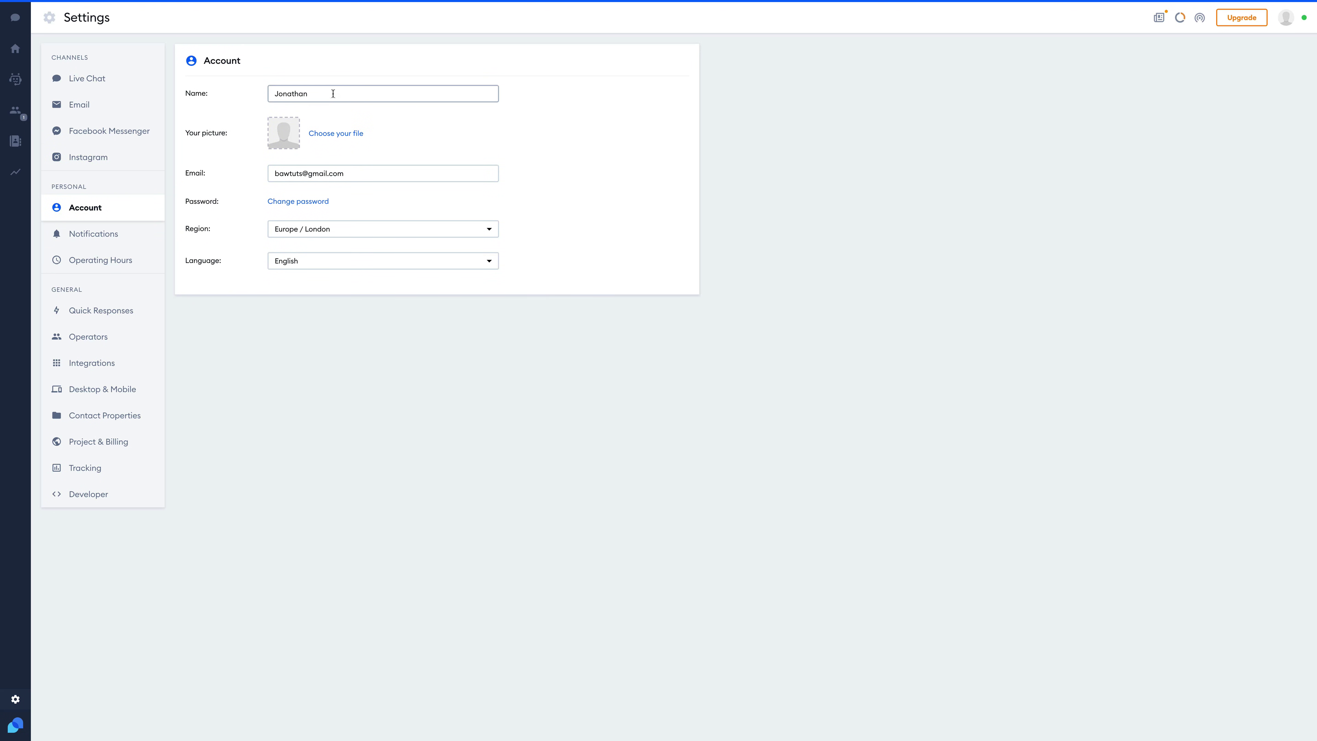
pyautogui.click(100, 235)
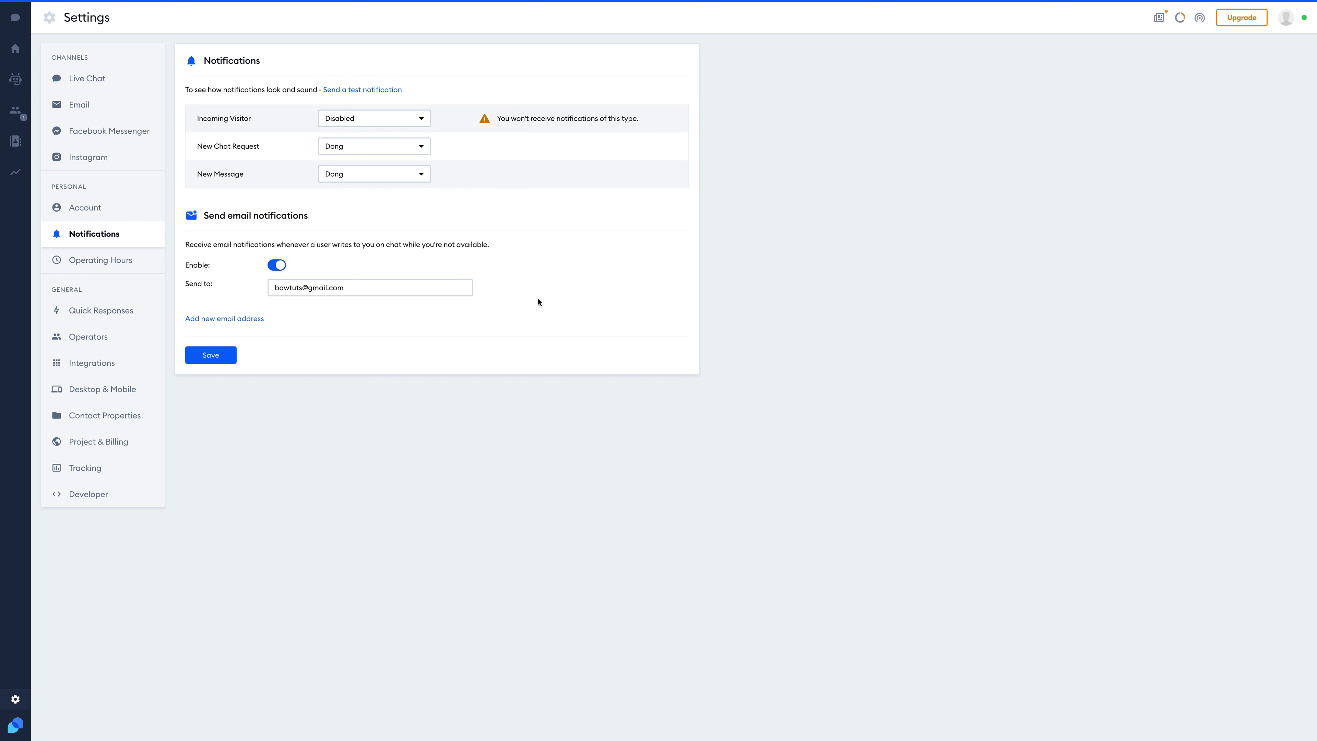
# - Enable the operating hours schedule for the operator and save it
pyautogui.click(97, 261)
pyautogui.click(263, 112)
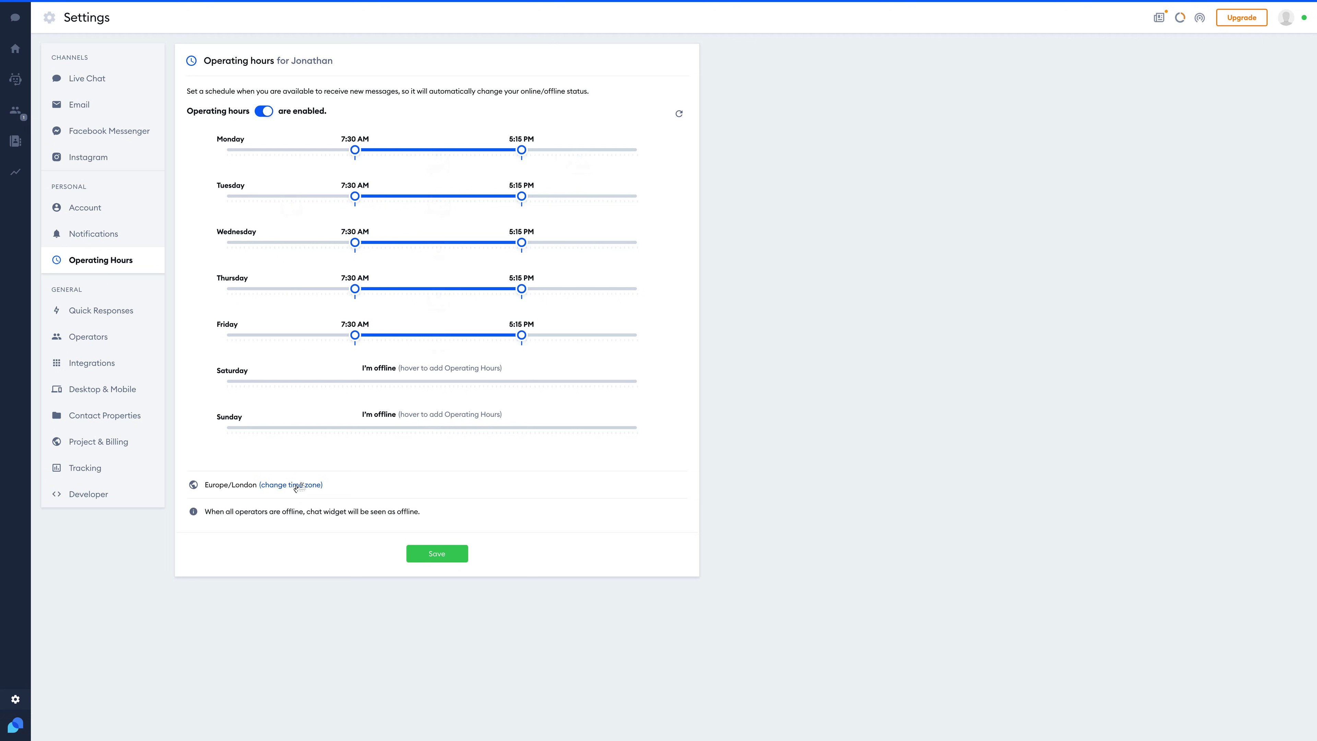
pyautogui.click(443, 553)
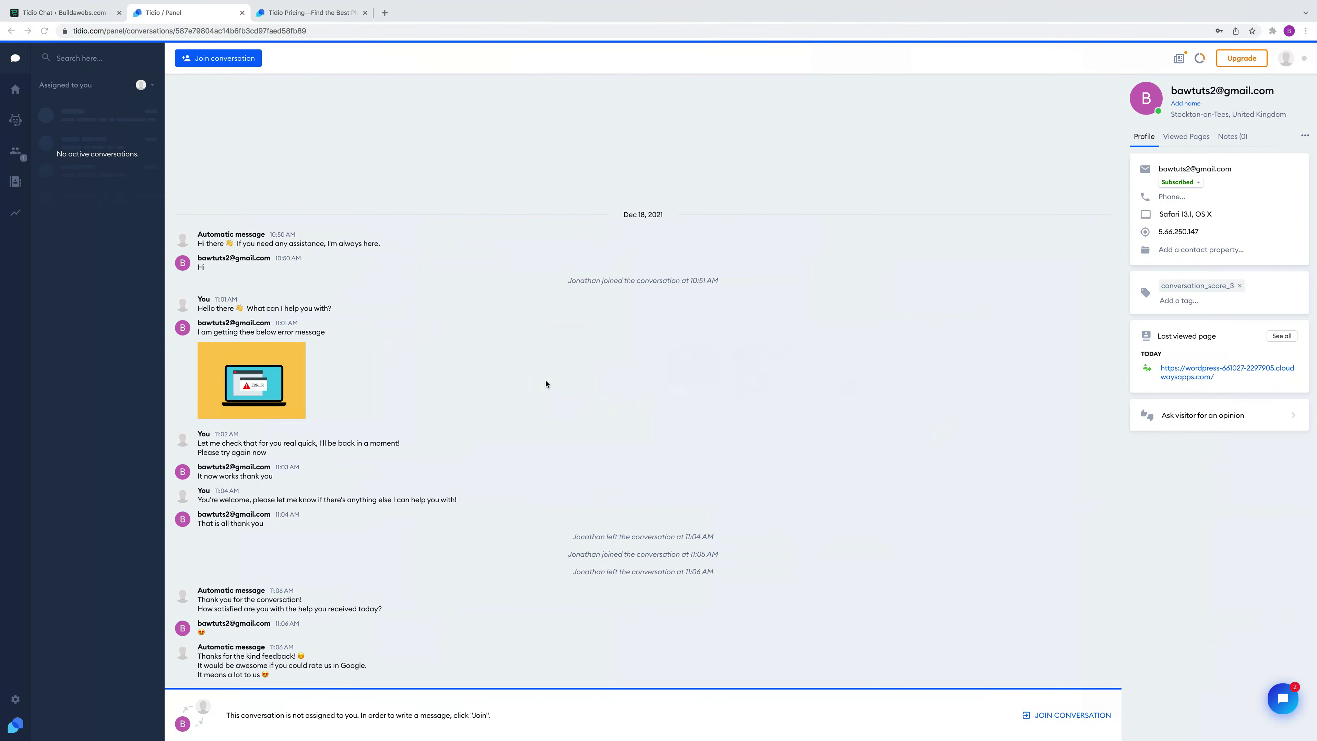
# - Switch to the shop website in Safari and send "hi" through the chat widget
pyautogui.press('super+Tab')
pyautogui.press('super+Tab')
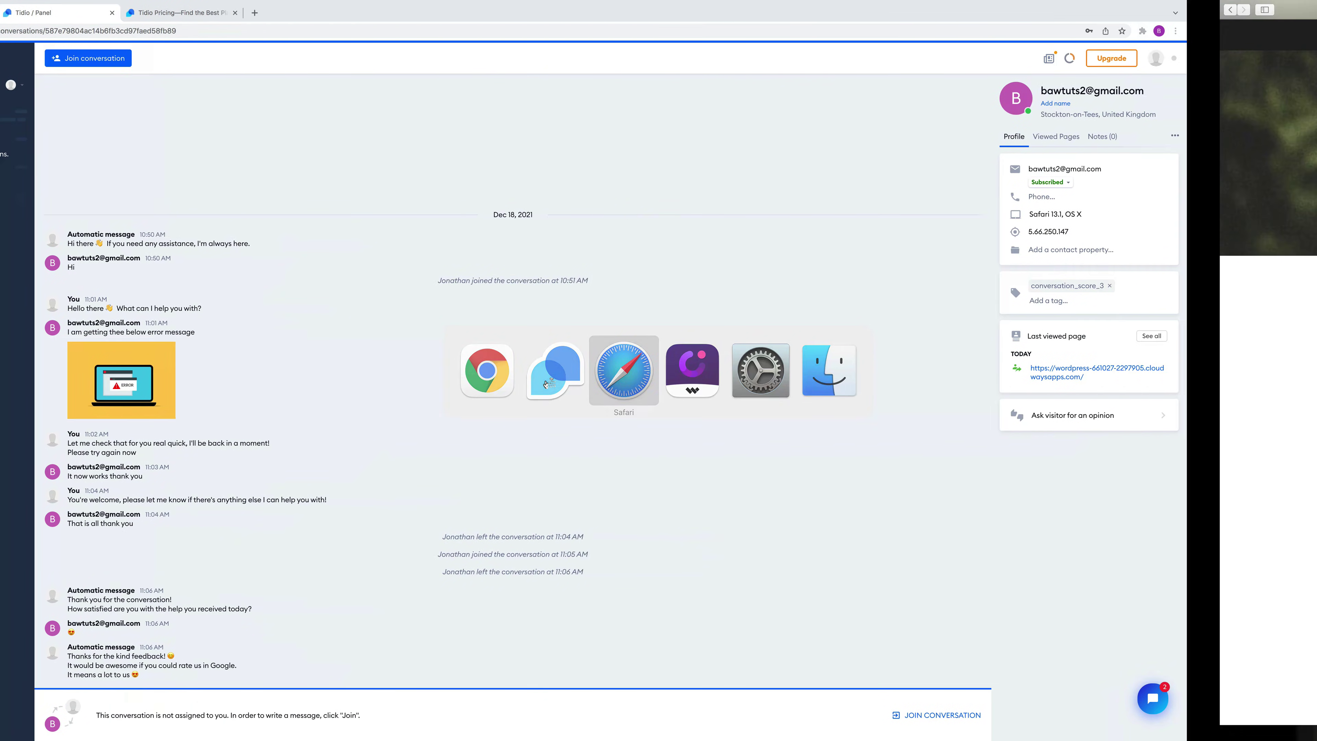
pyautogui.click(1142, 681)
pyautogui.write('hi')
pyautogui.press('Return')
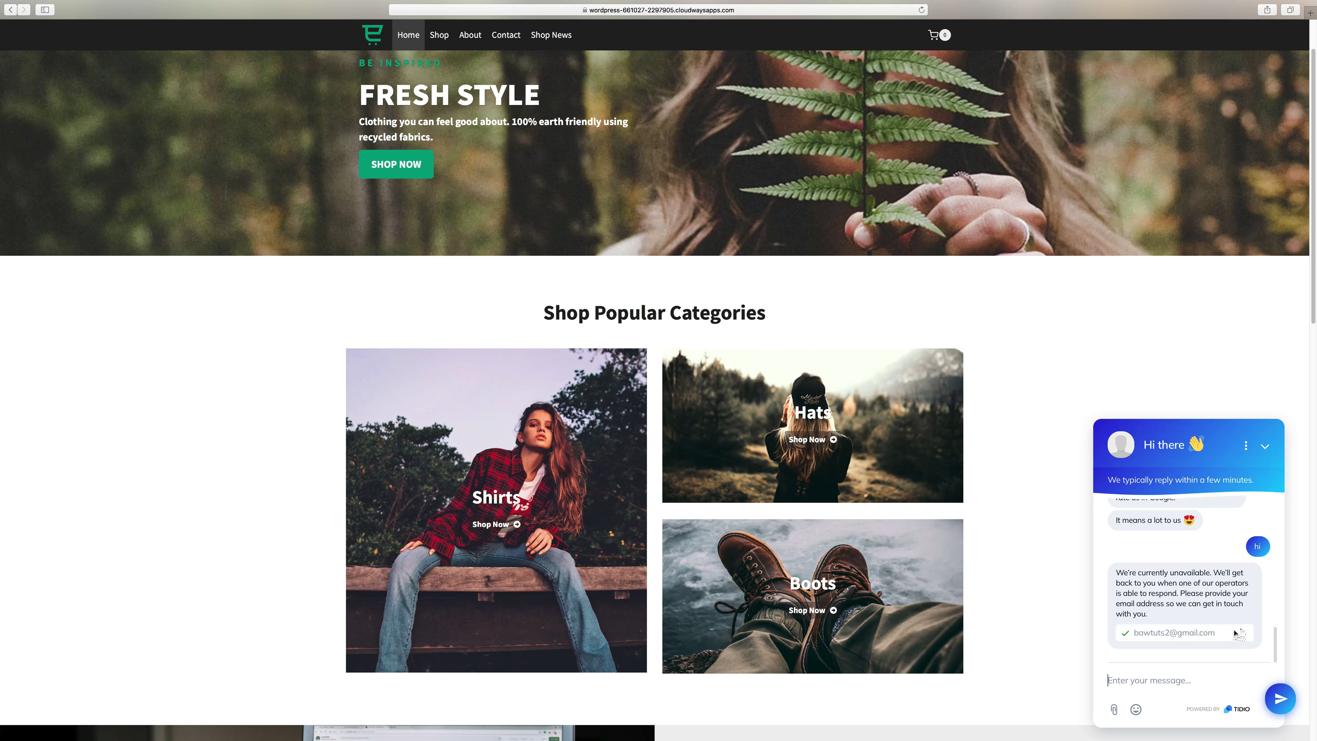
# - Switch back to the Tidio desktop app and review the Quick Responses settings
pyautogui.press('super+Tab')
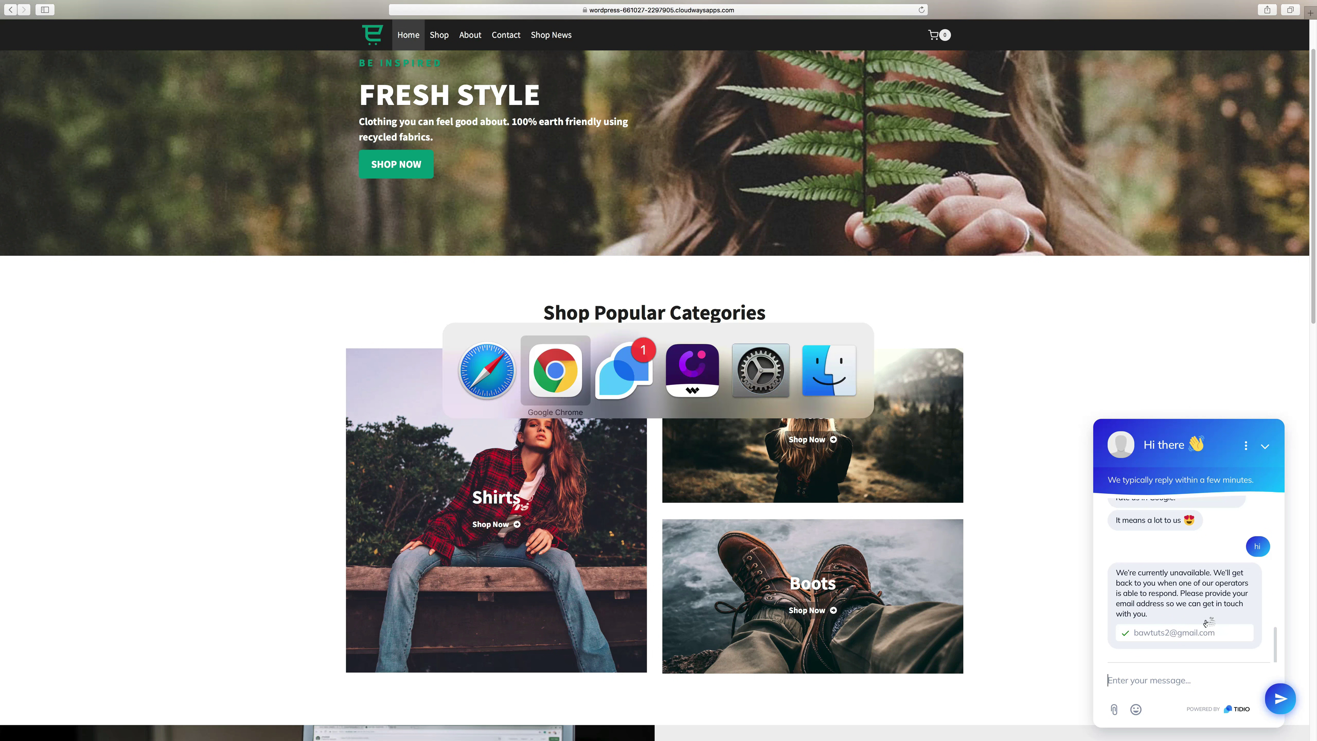
pyautogui.press('super+Tab')
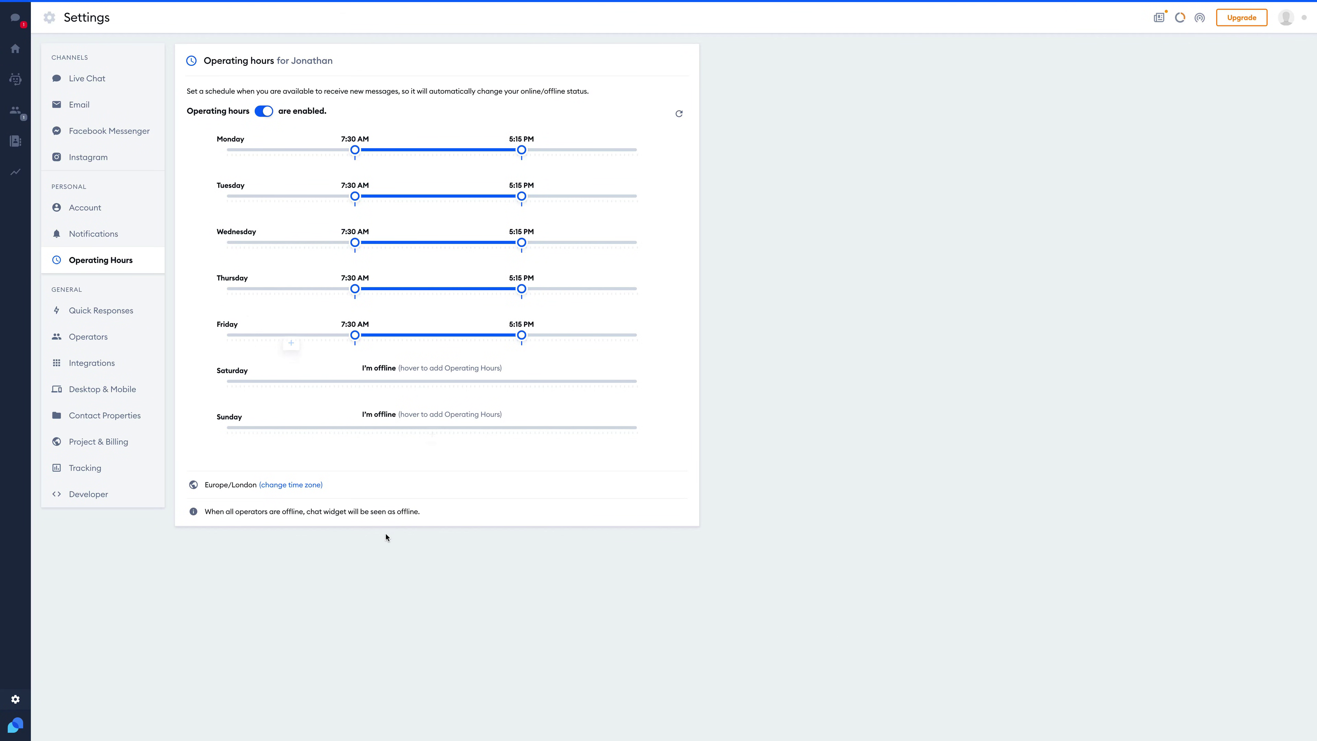
pyautogui.click(117, 314)
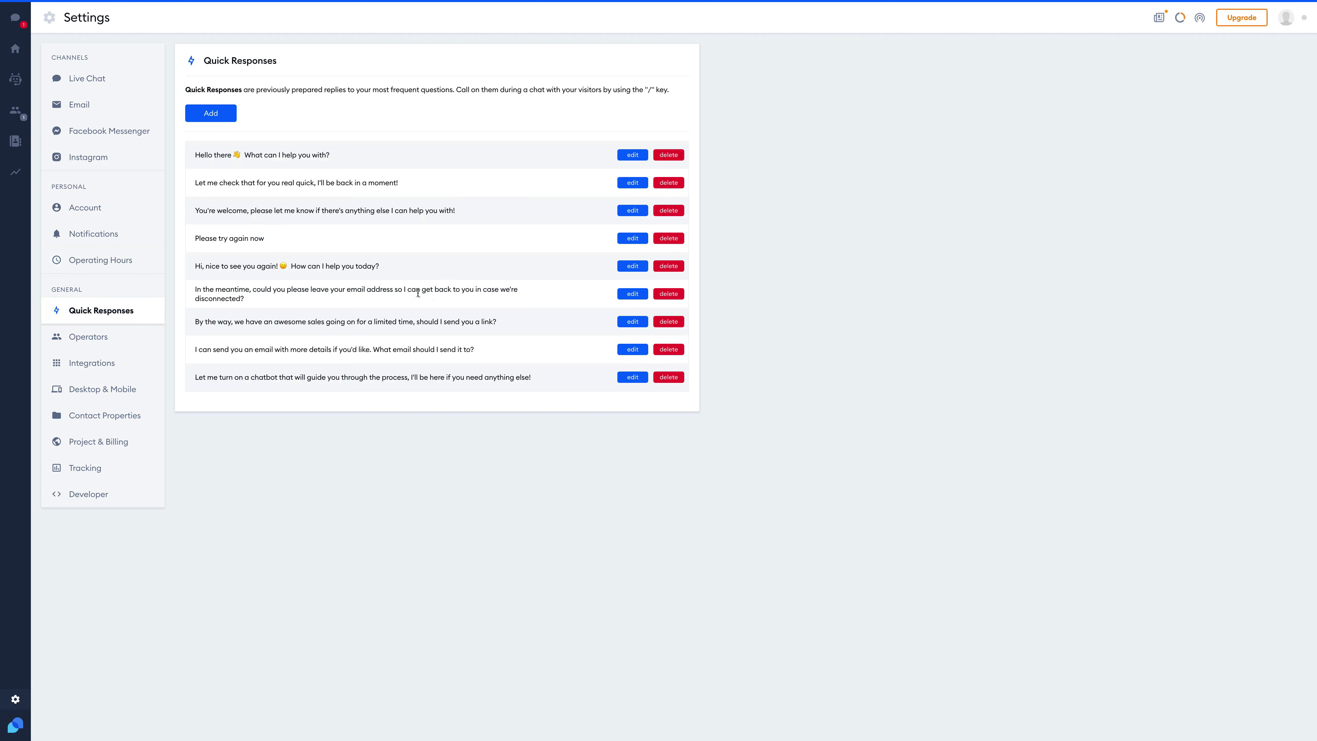
pyautogui.click(226, 117)
pyautogui.click(643, 155)
# - Open the Operators settings and inspect the Add an Operator form and its permission options, closing it without adding anyone
pyautogui.click(101, 344)
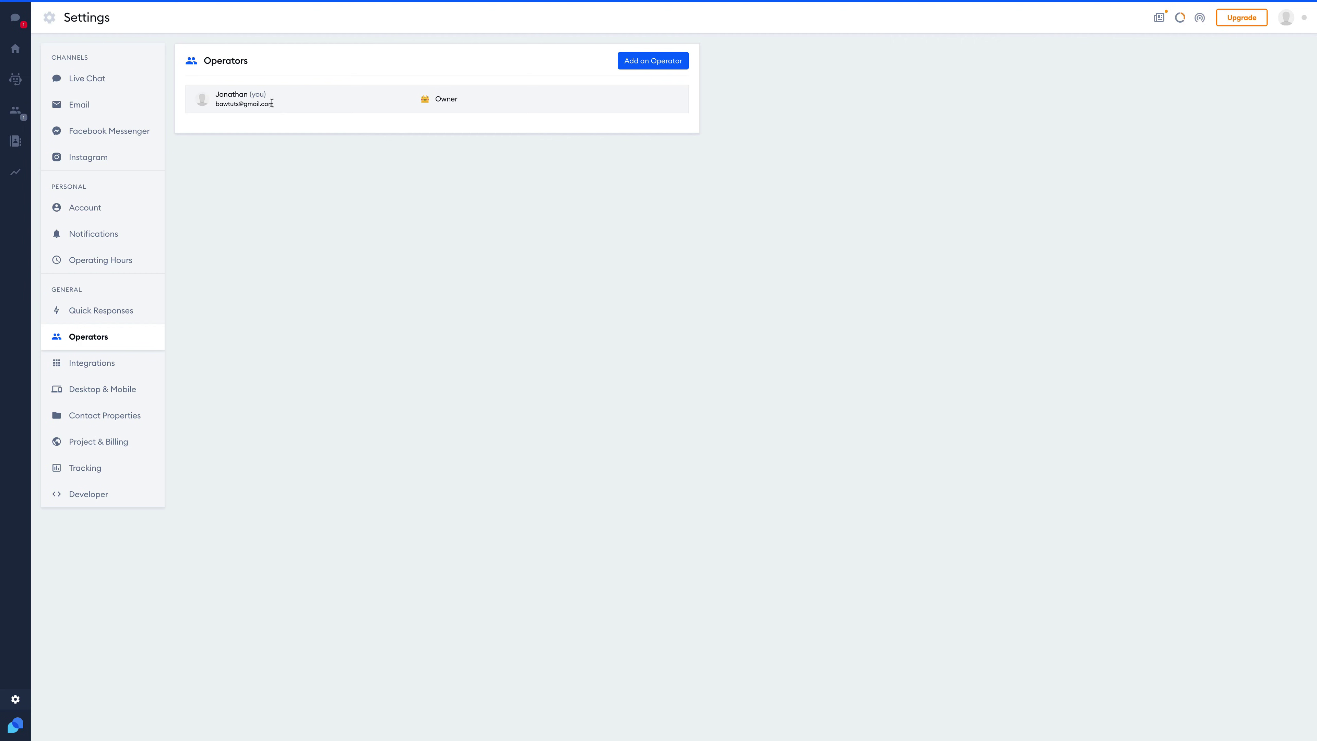
pyautogui.click(627, 61)
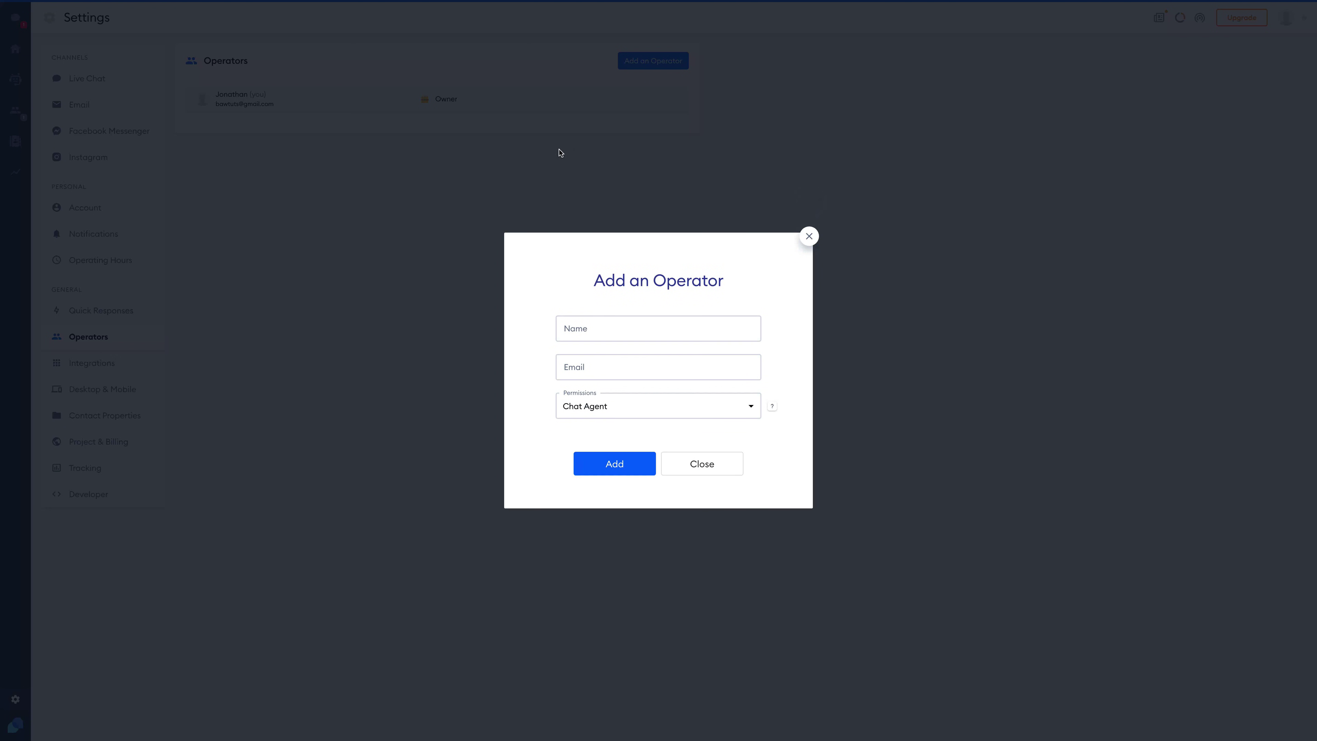
pyautogui.click(603, 337)
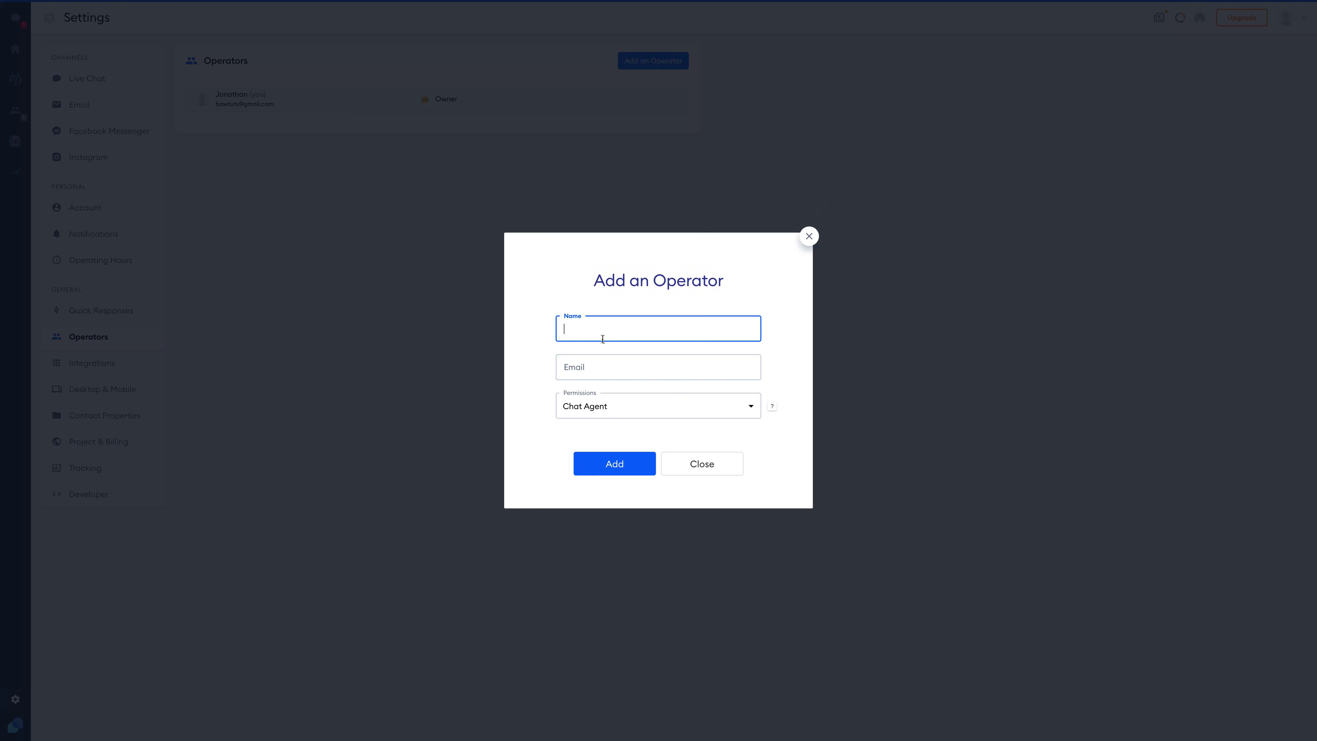
pyautogui.click(597, 365)
pyautogui.click(599, 413)
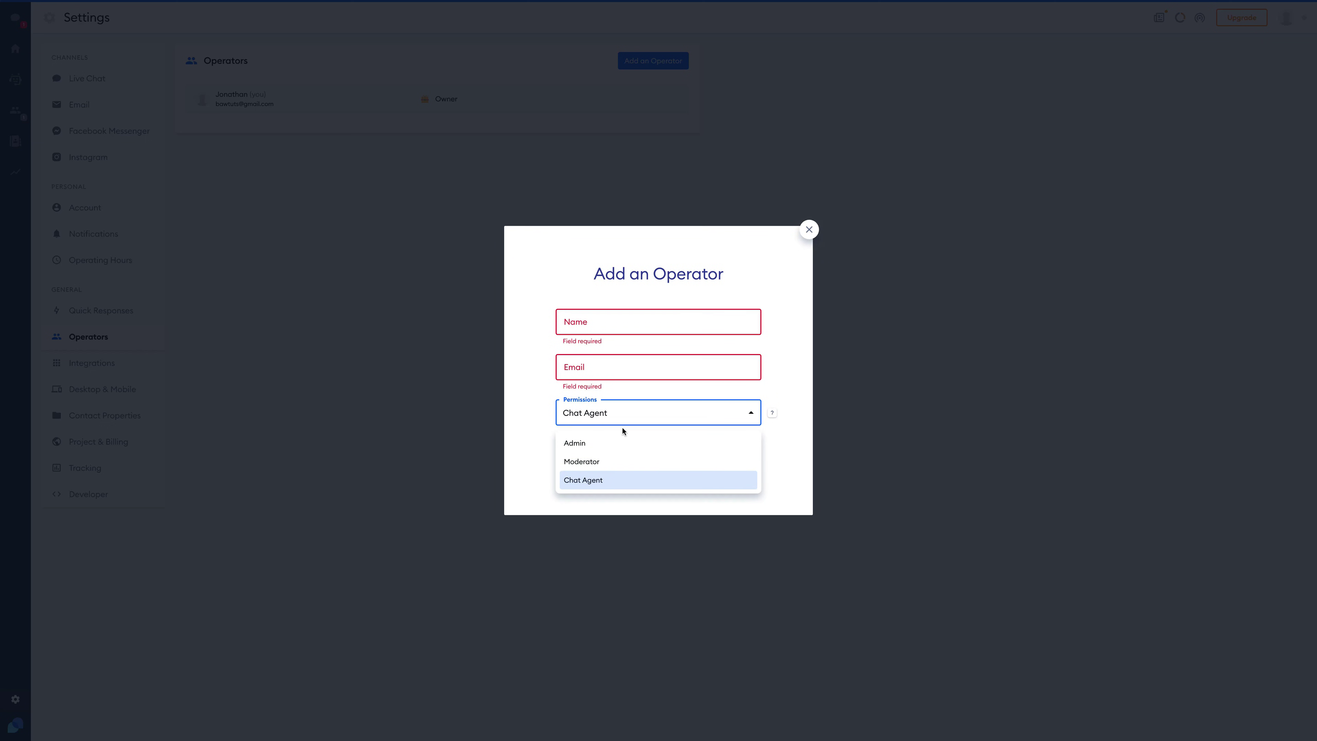
pyautogui.click(540, 434)
pyautogui.click(626, 413)
pyautogui.click(527, 424)
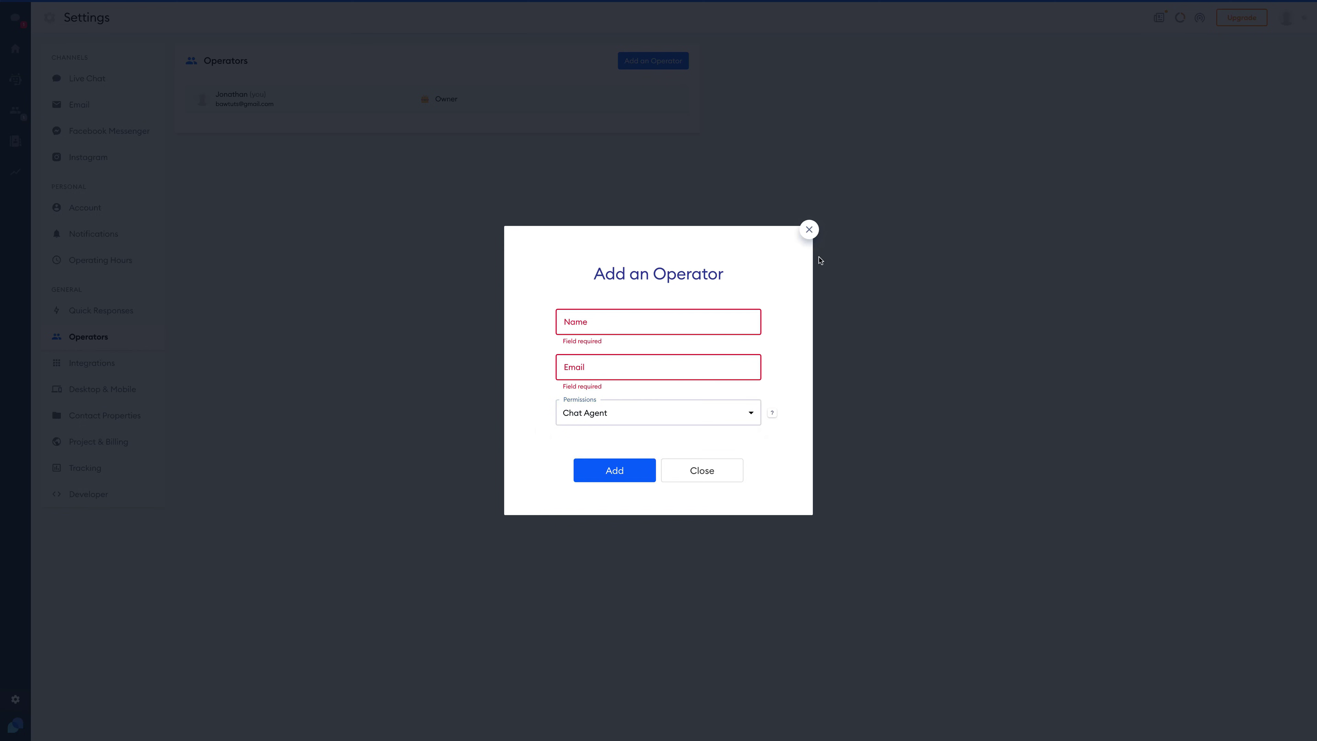
pyautogui.click(809, 230)
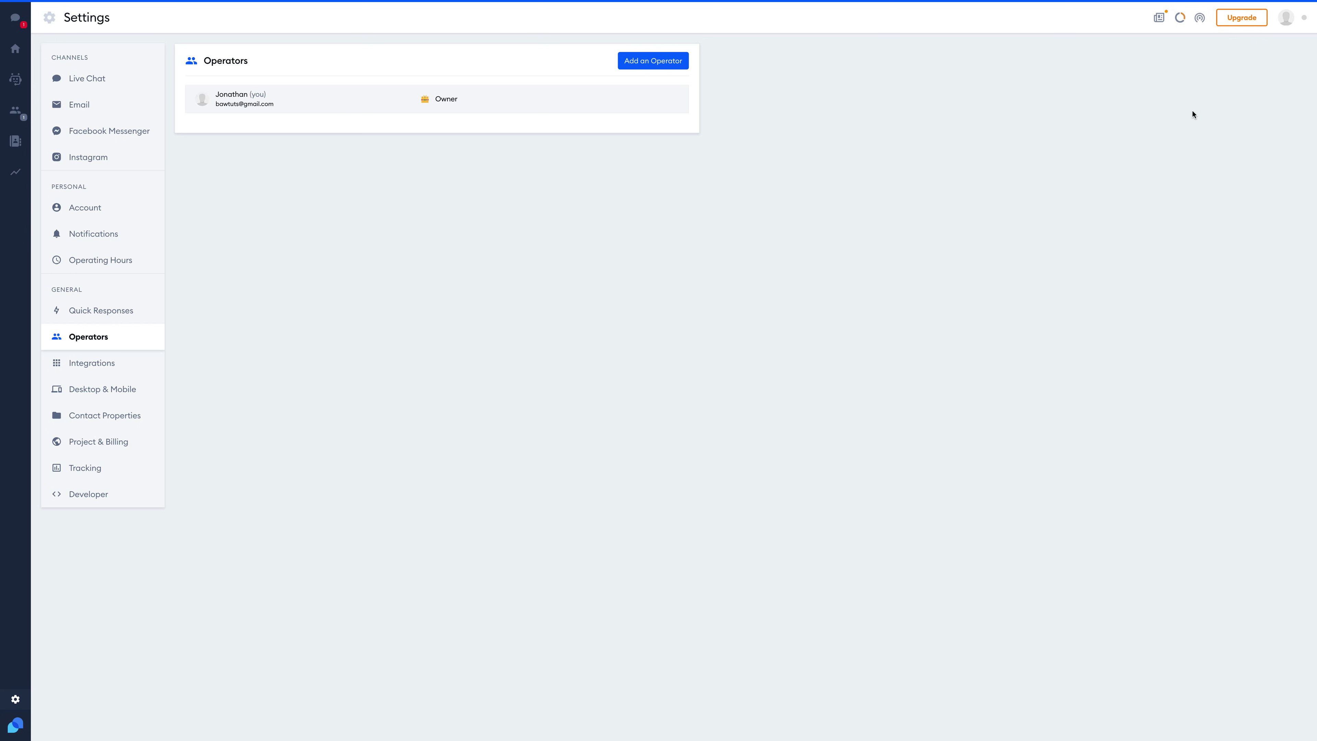
# - Review the available integrations and the Desktop & Mobile app downloads, including the macOS desktop app
pyautogui.click(113, 343)
pyautogui.click(103, 362)
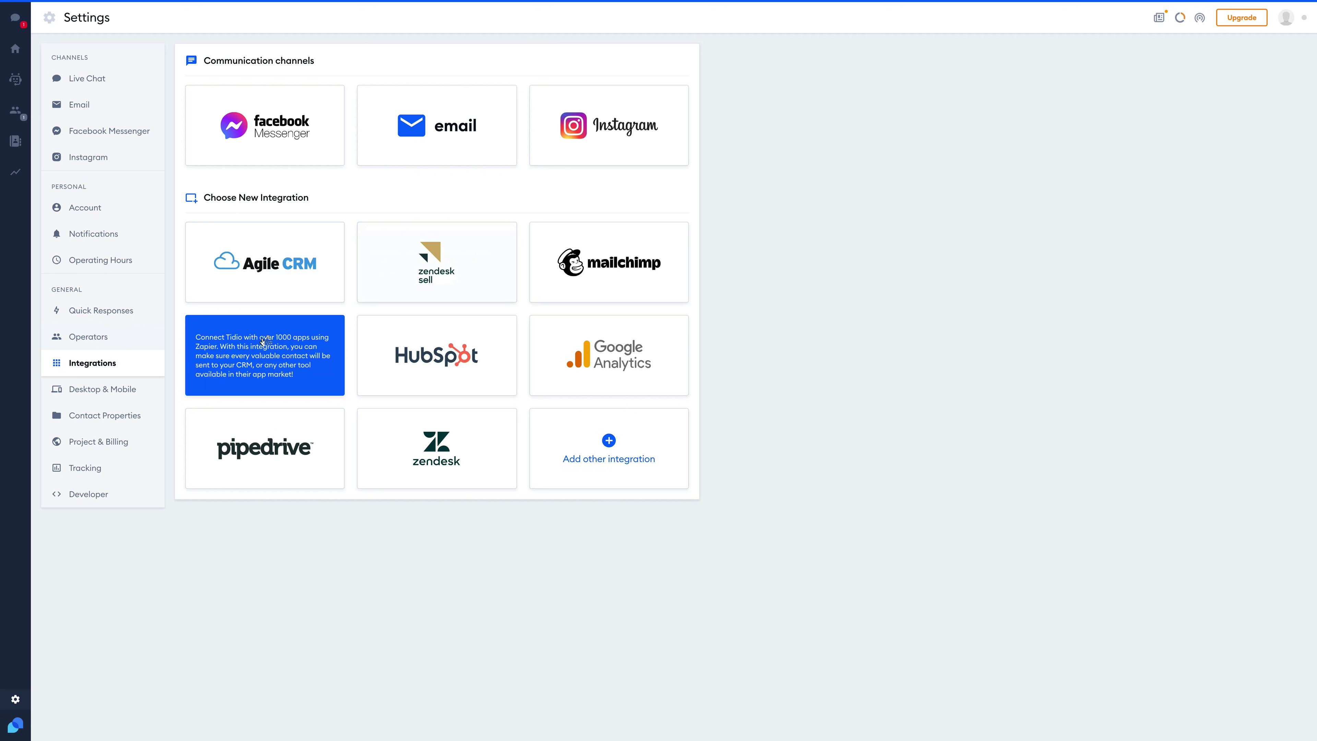
pyautogui.click(119, 389)
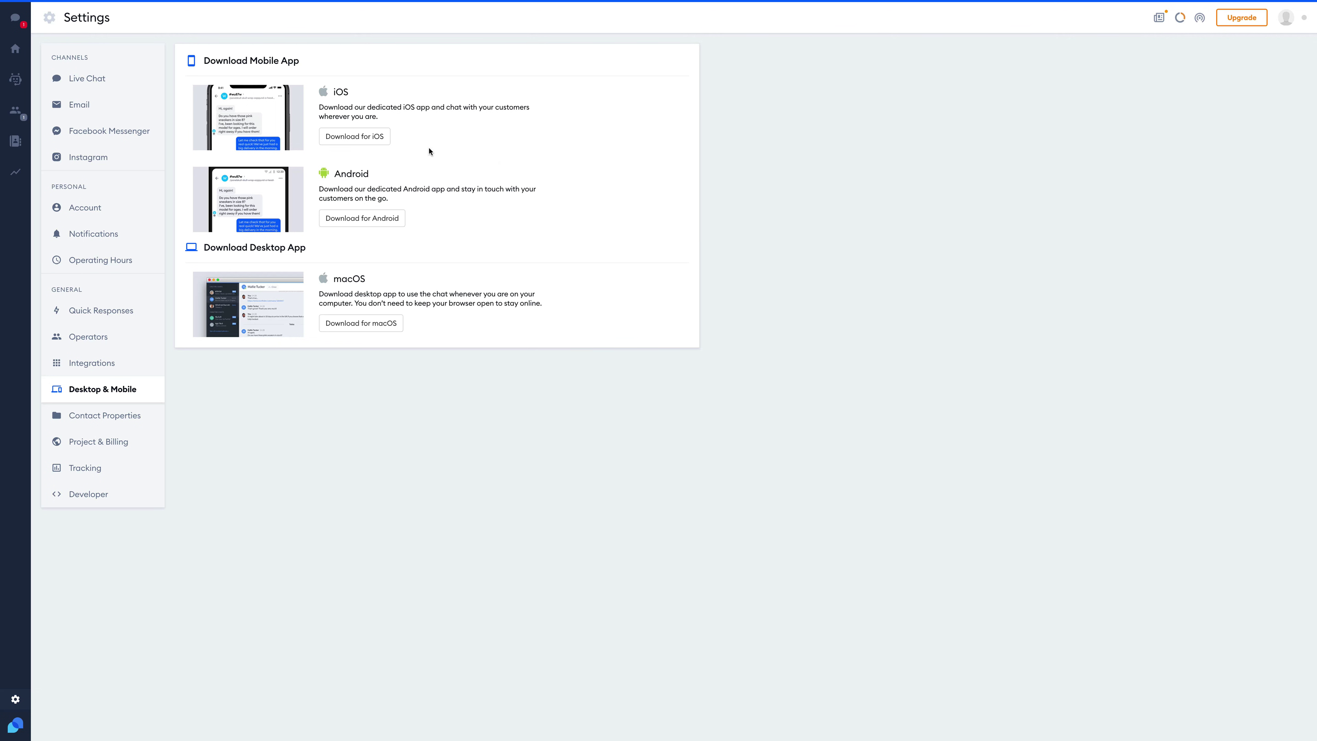
pyautogui.click(370, 323)
pyautogui.click(390, 326)
# - Check the Conversations overview and view the Dashboard insights for the date range 11/18/2021 - 12/18/2021
pyautogui.click(16, 21)
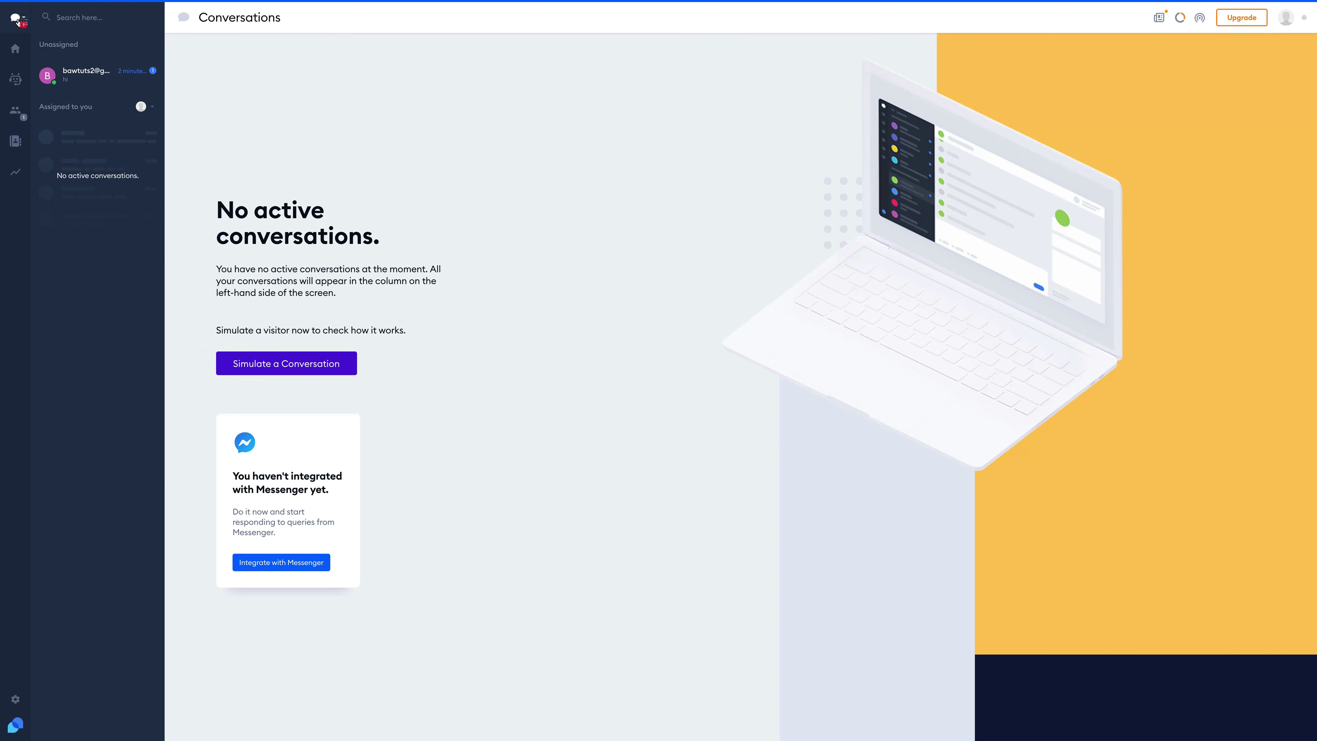
pyautogui.click(16, 48)
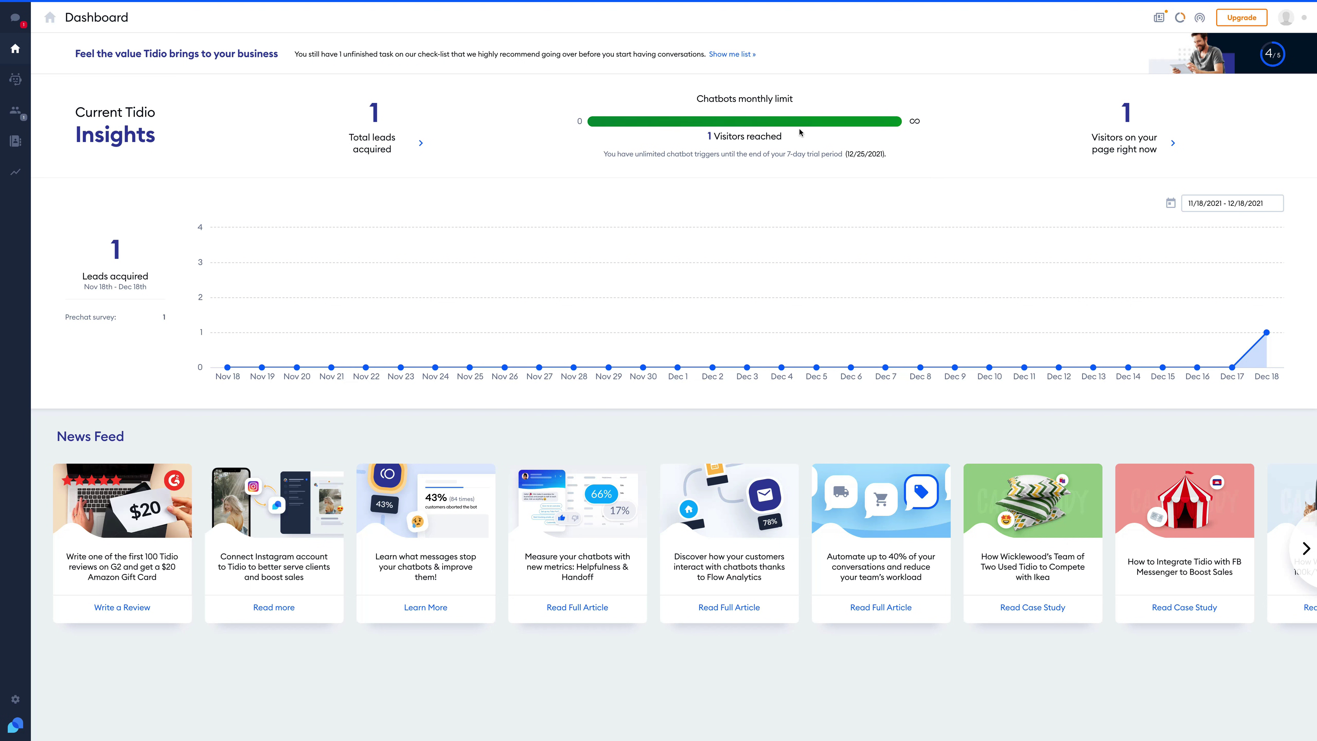
pyautogui.click(1230, 203)
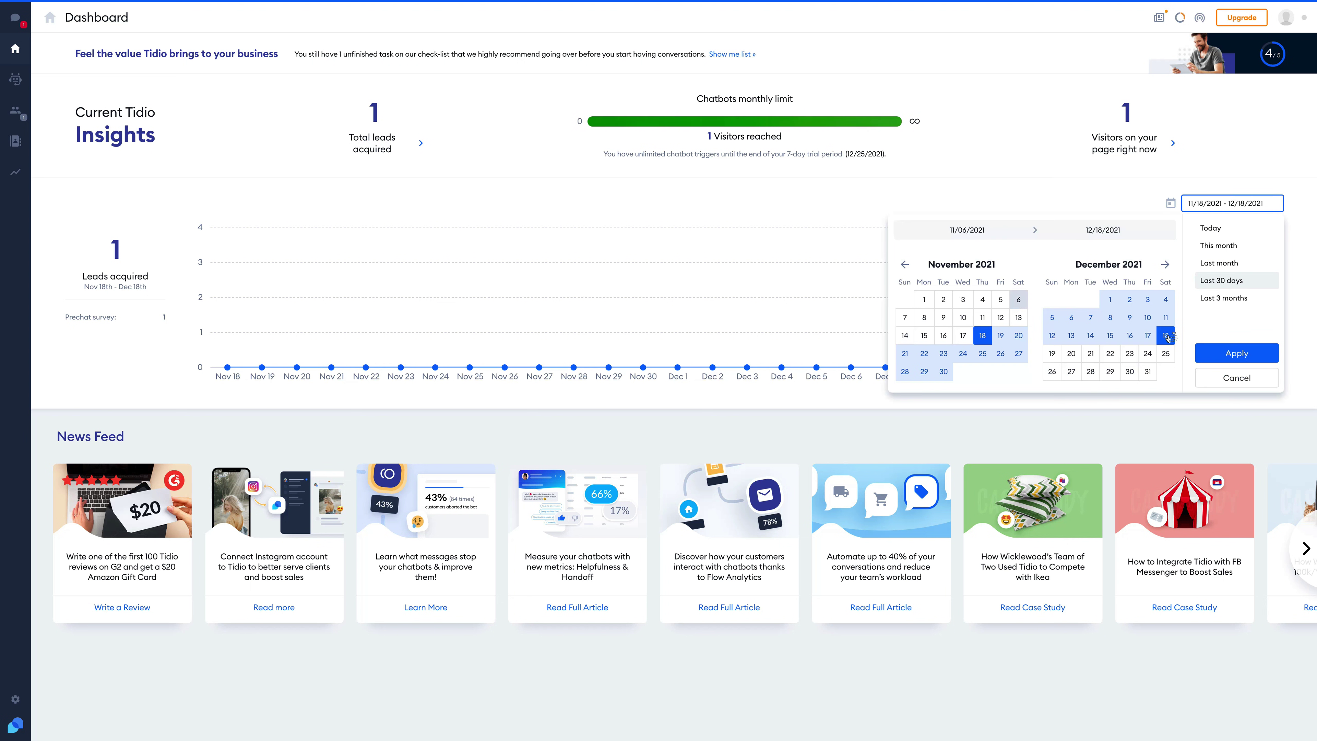
pyautogui.click(1237, 354)
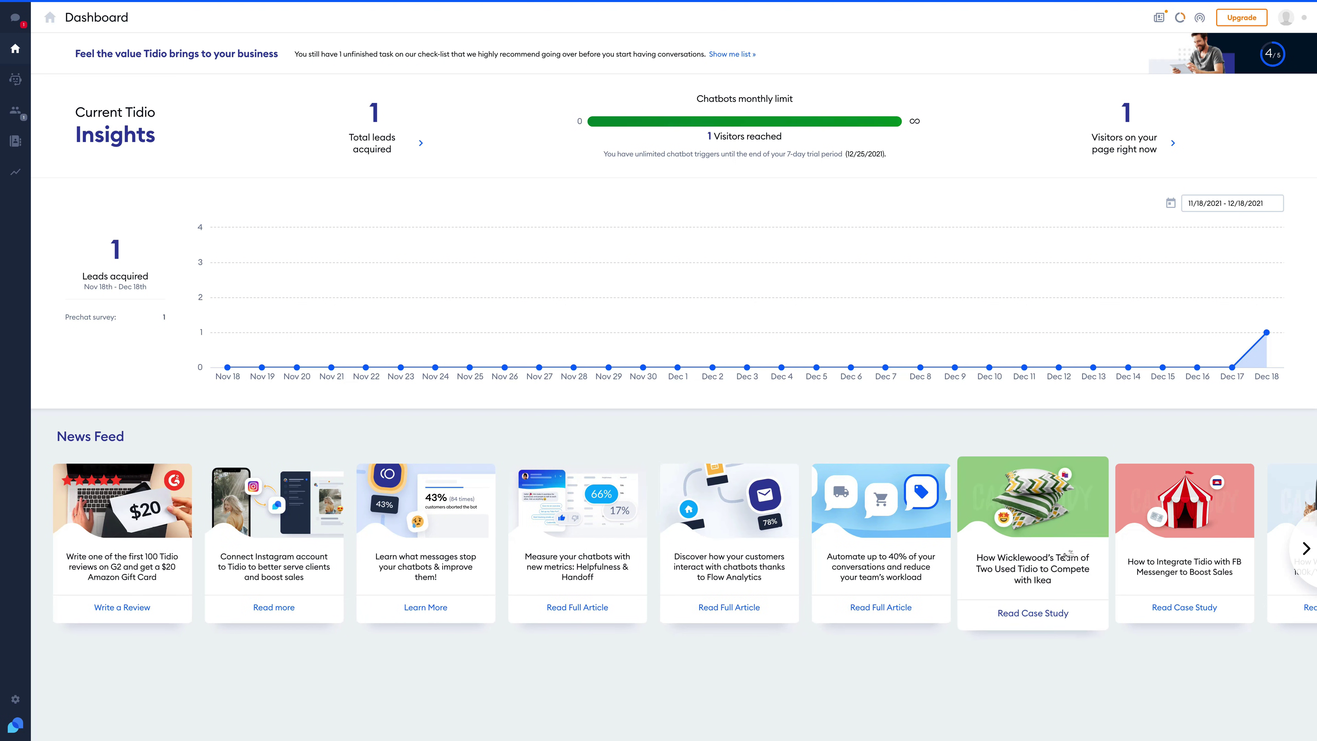
# - Review the added chatbots, the recommended and ready-to-use templates, and the Bots launcher section on the Chatbots page
pyautogui.click(17, 80)
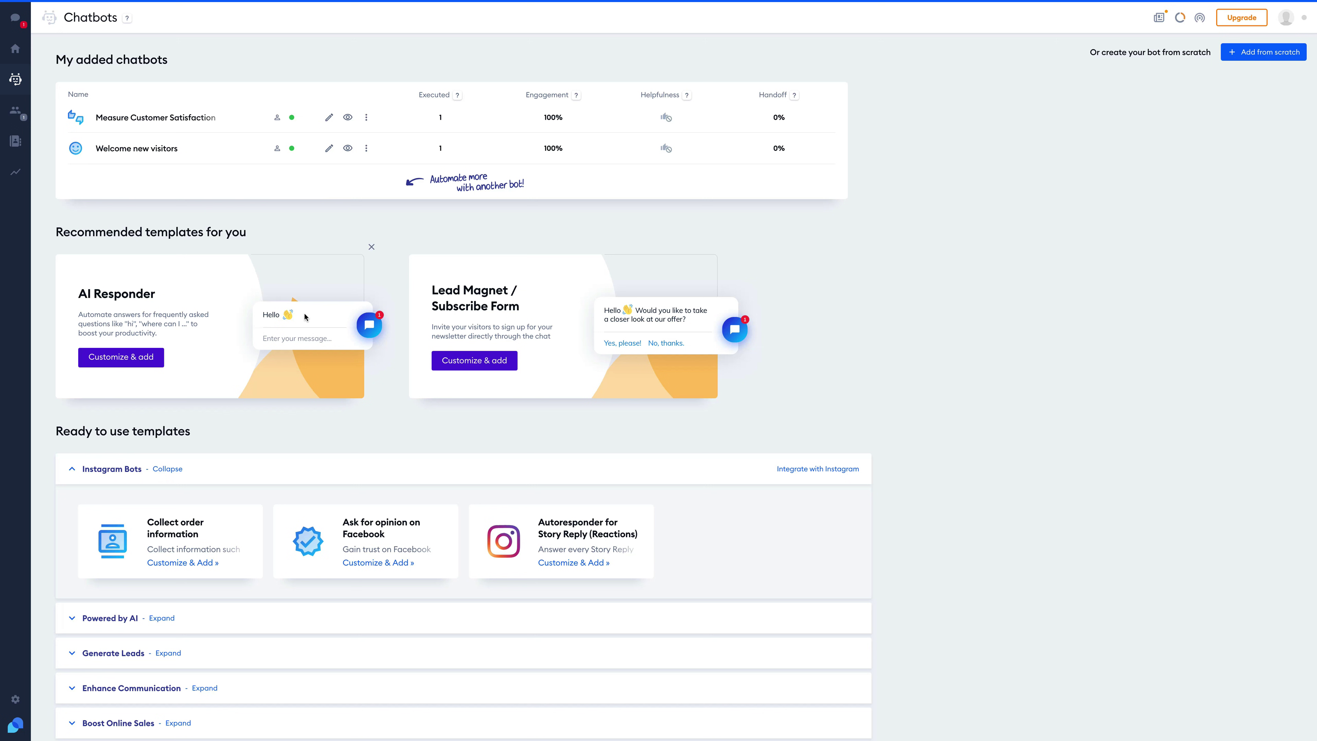
pyautogui.scroll(-1, 394, 490)
pyautogui.scroll(1, 431, 446)
pyautogui.scroll(-4, 306, 516)
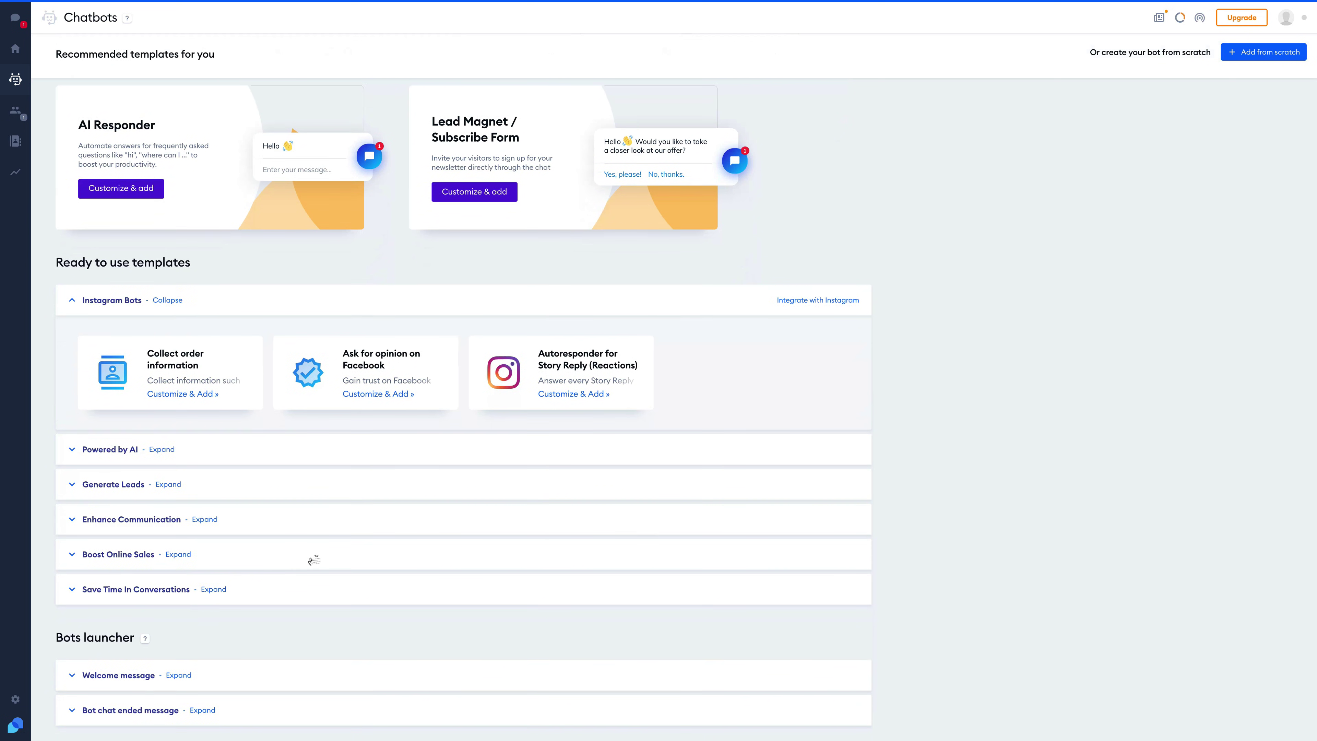
pyautogui.scroll(4, 311, 556)
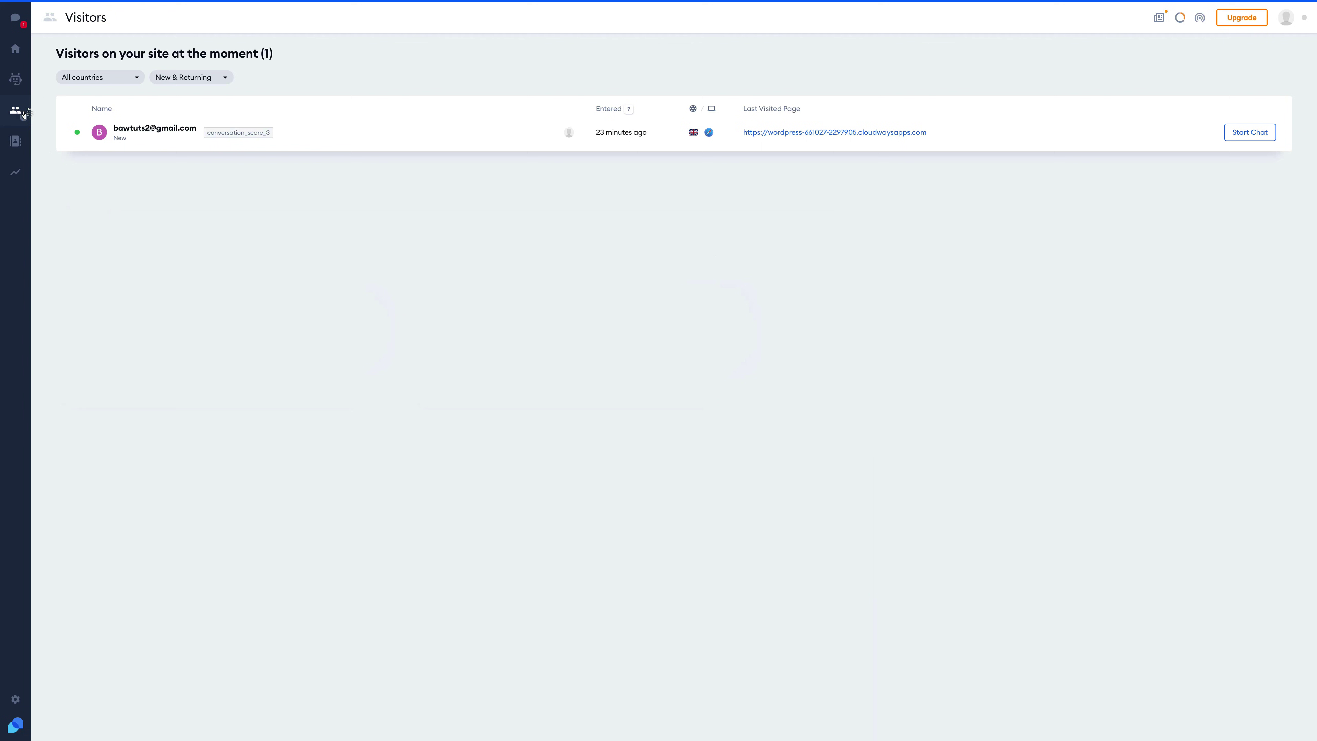
# - Review the current site visitors and the Contacts list in both the Subscribers and All users segments
pyautogui.click(22, 110)
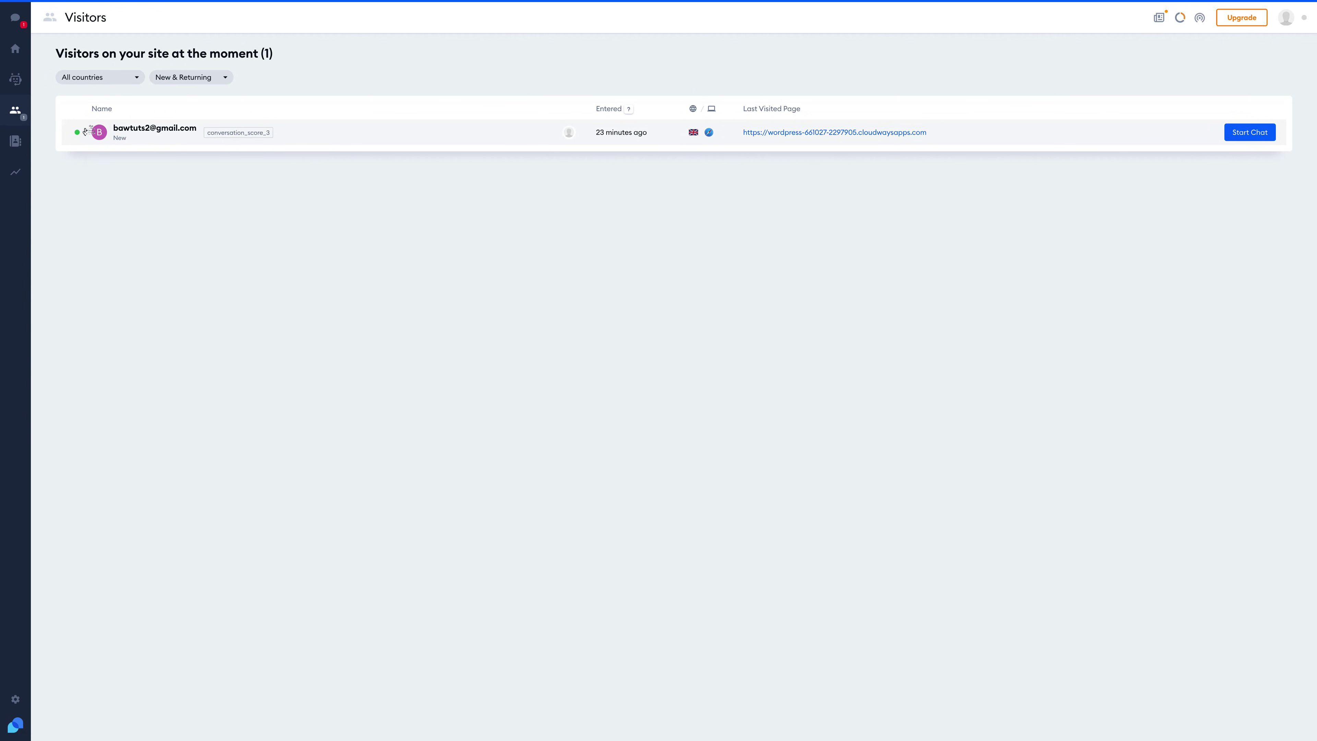
pyautogui.click(16, 140)
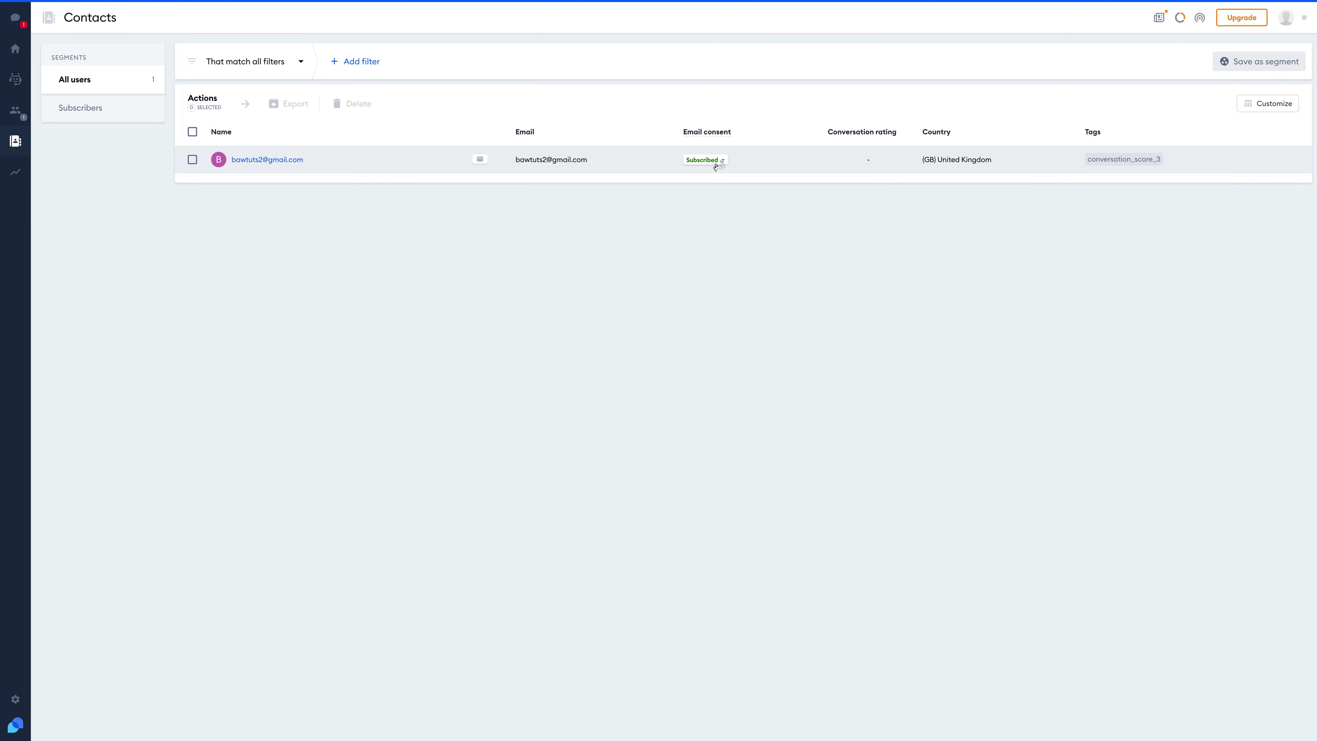
pyautogui.click(105, 109)
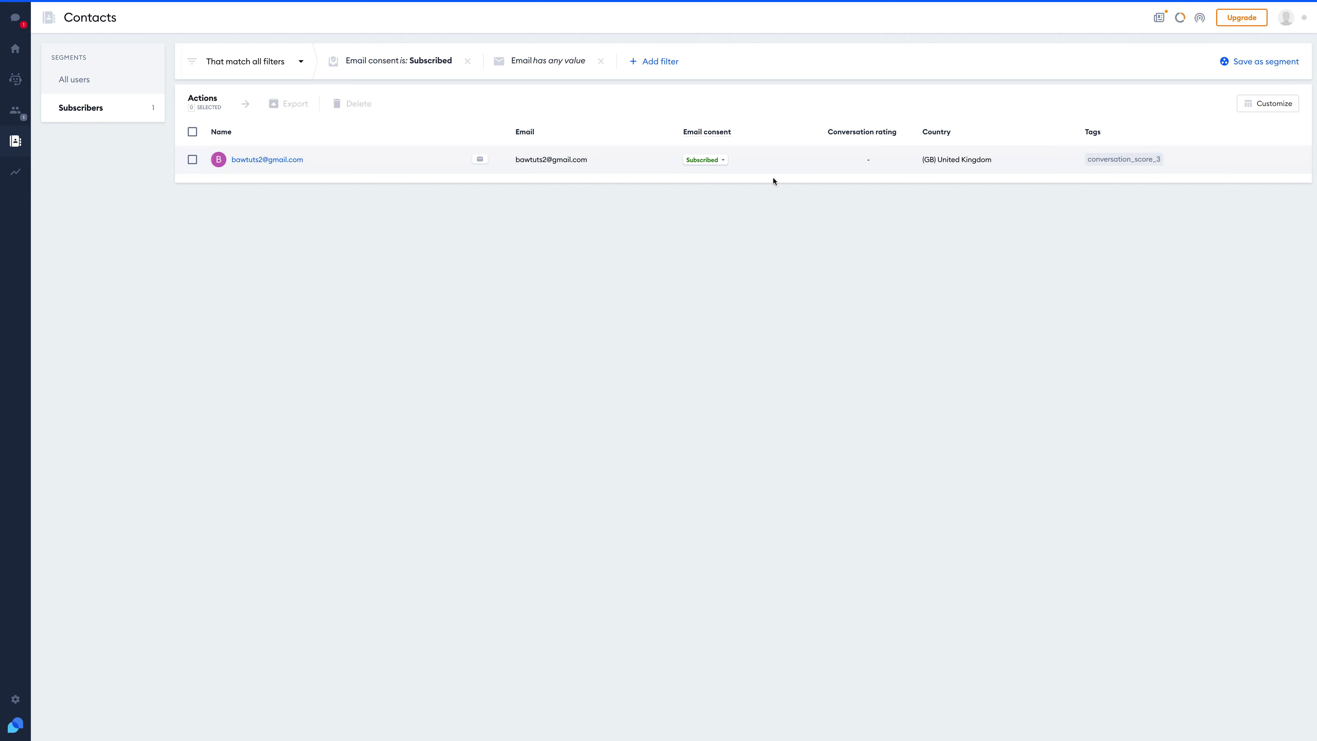
pyautogui.click(78, 86)
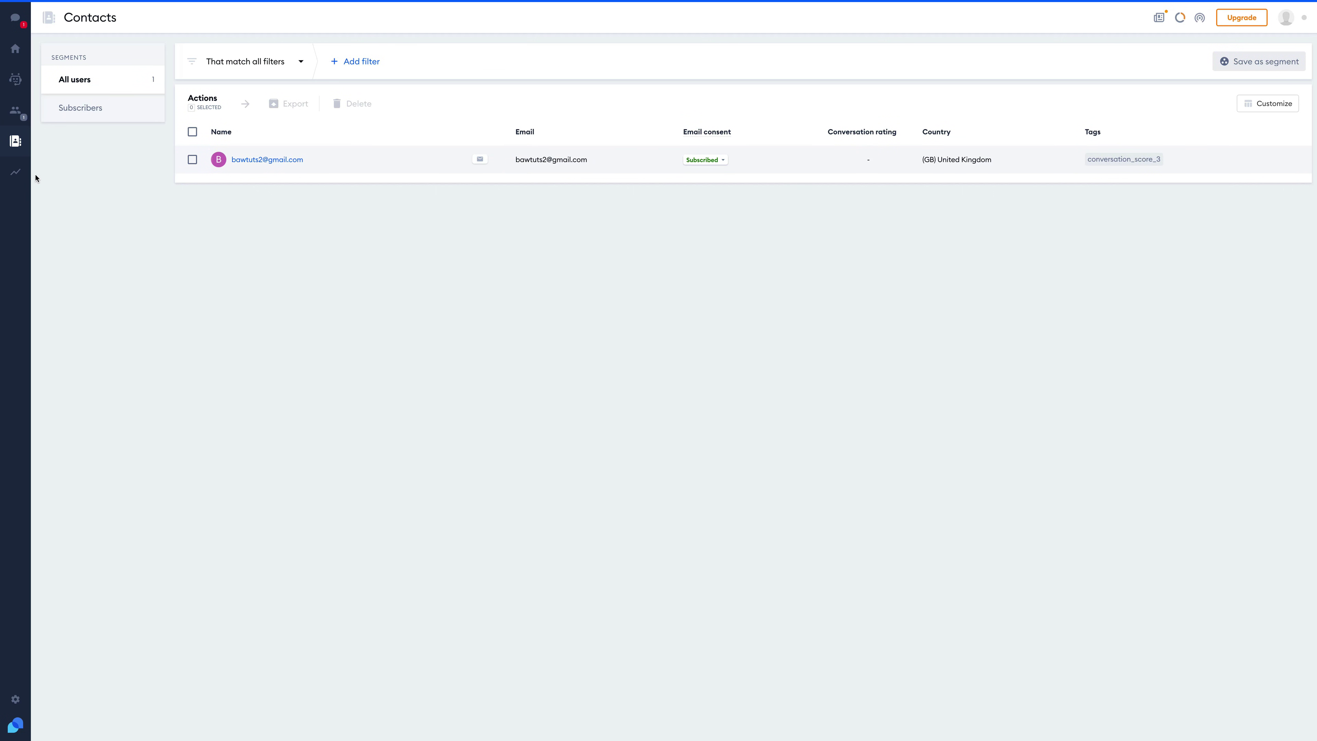
# - Review the Chats, Operators and Leads reports in Analytics
pyautogui.click(15, 175)
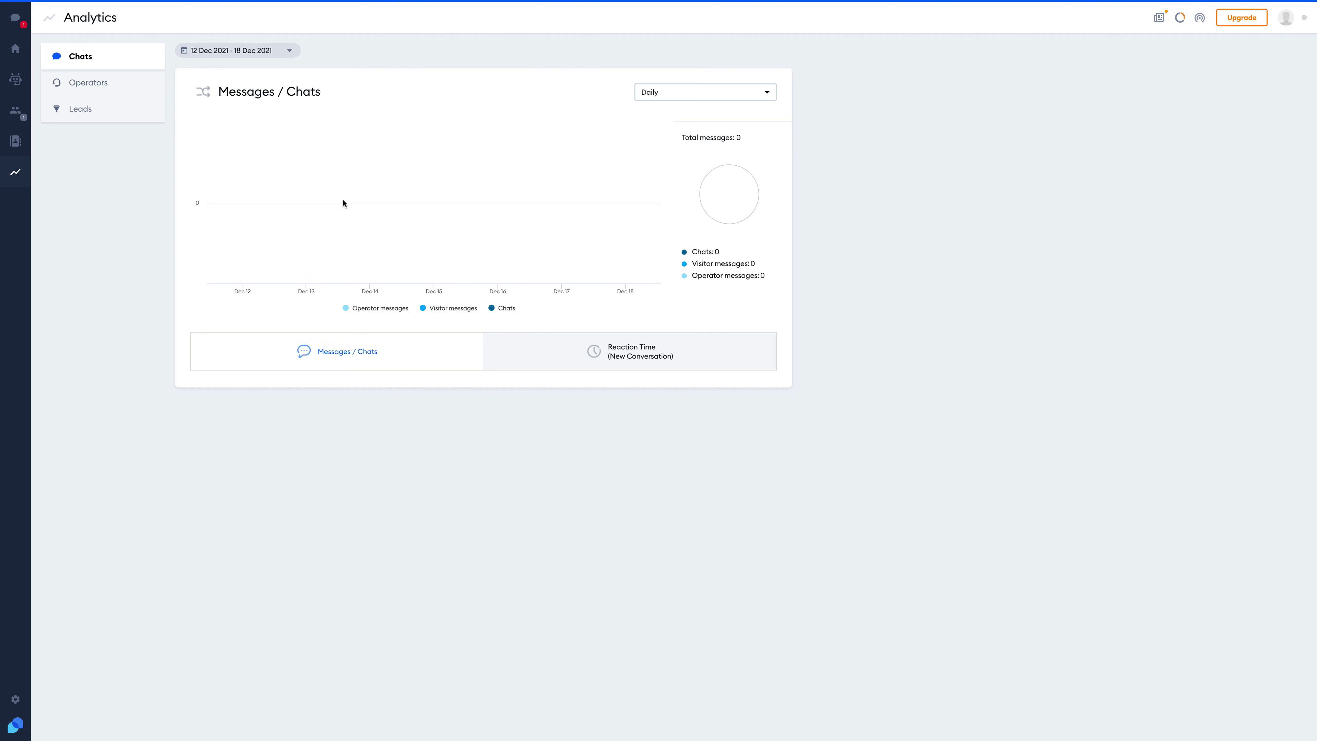
pyautogui.click(100, 83)
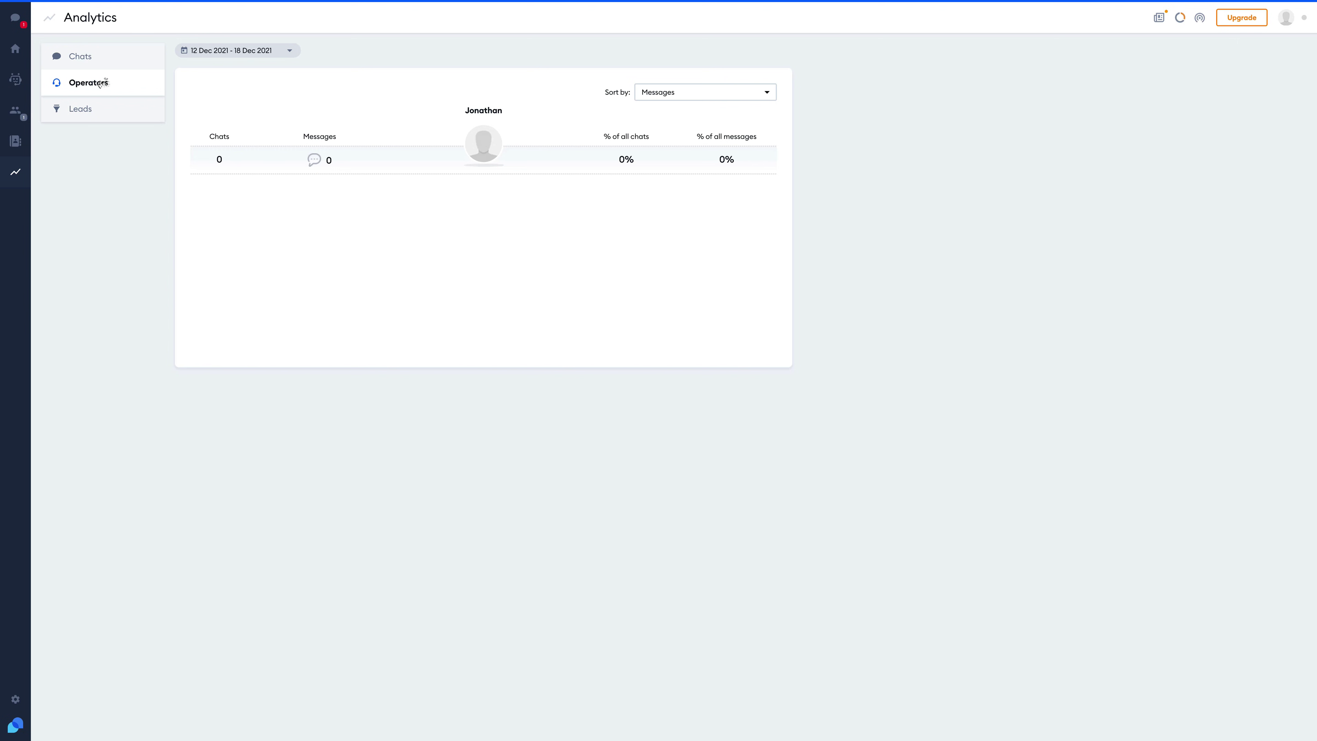
pyautogui.click(106, 111)
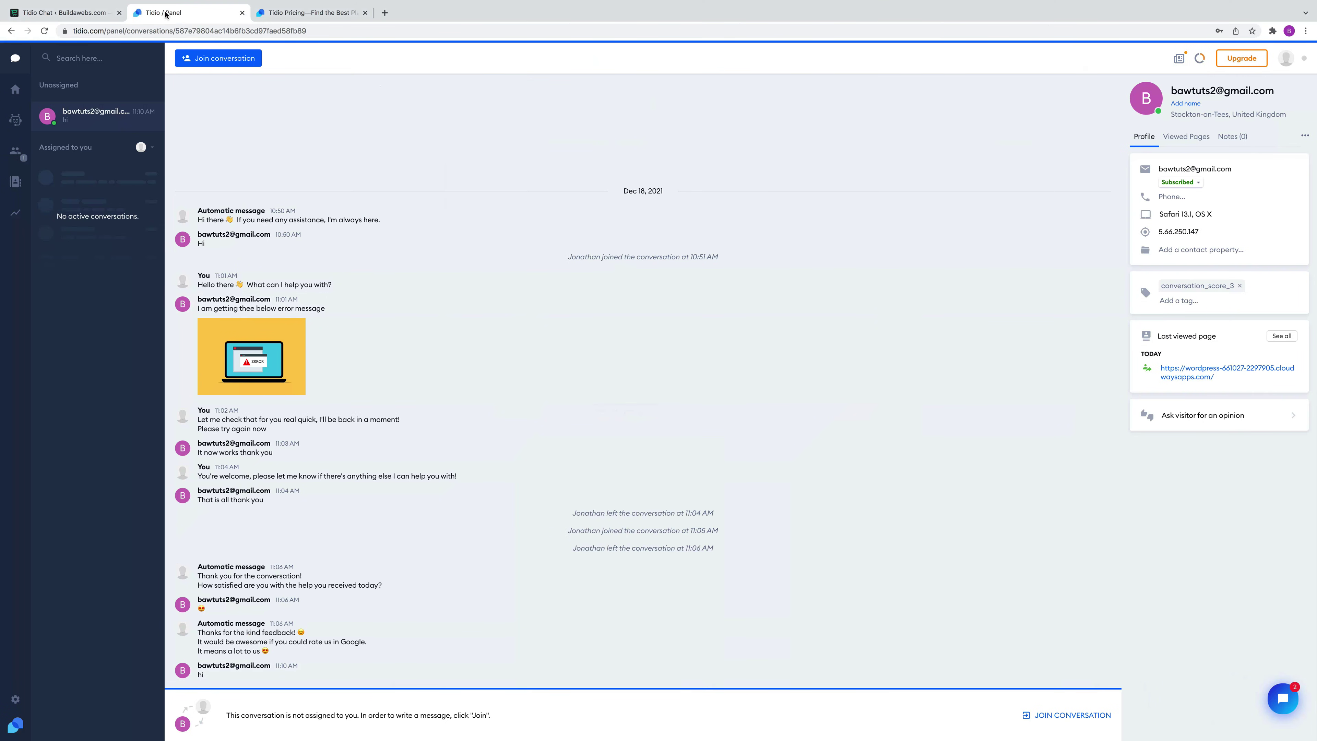
# - Switch to the Tidio pricing page in Chrome and examine the features included in the Free, Chatbots and Communicator plans
pyautogui.click(301, 14)
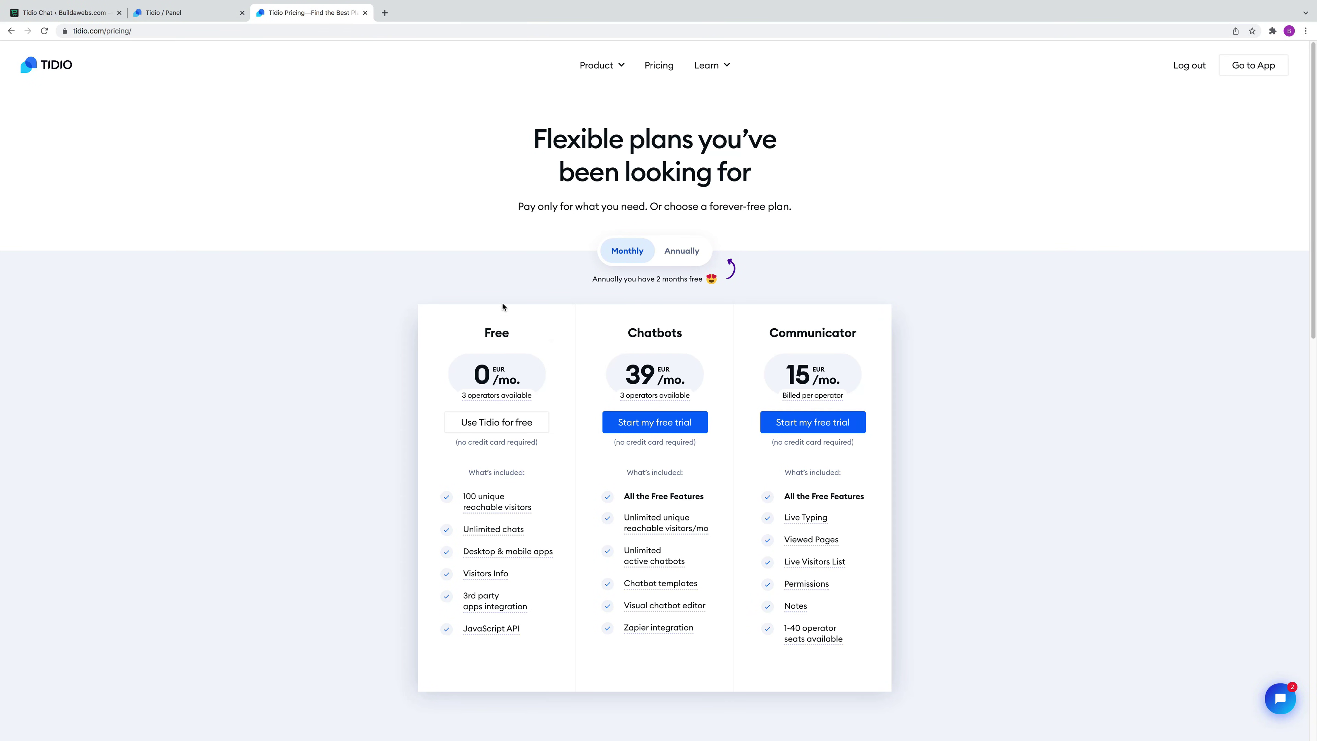
pyautogui.moveTo(554, 388)
pyautogui.moveTo(517, 502)
pyautogui.moveTo(510, 550)
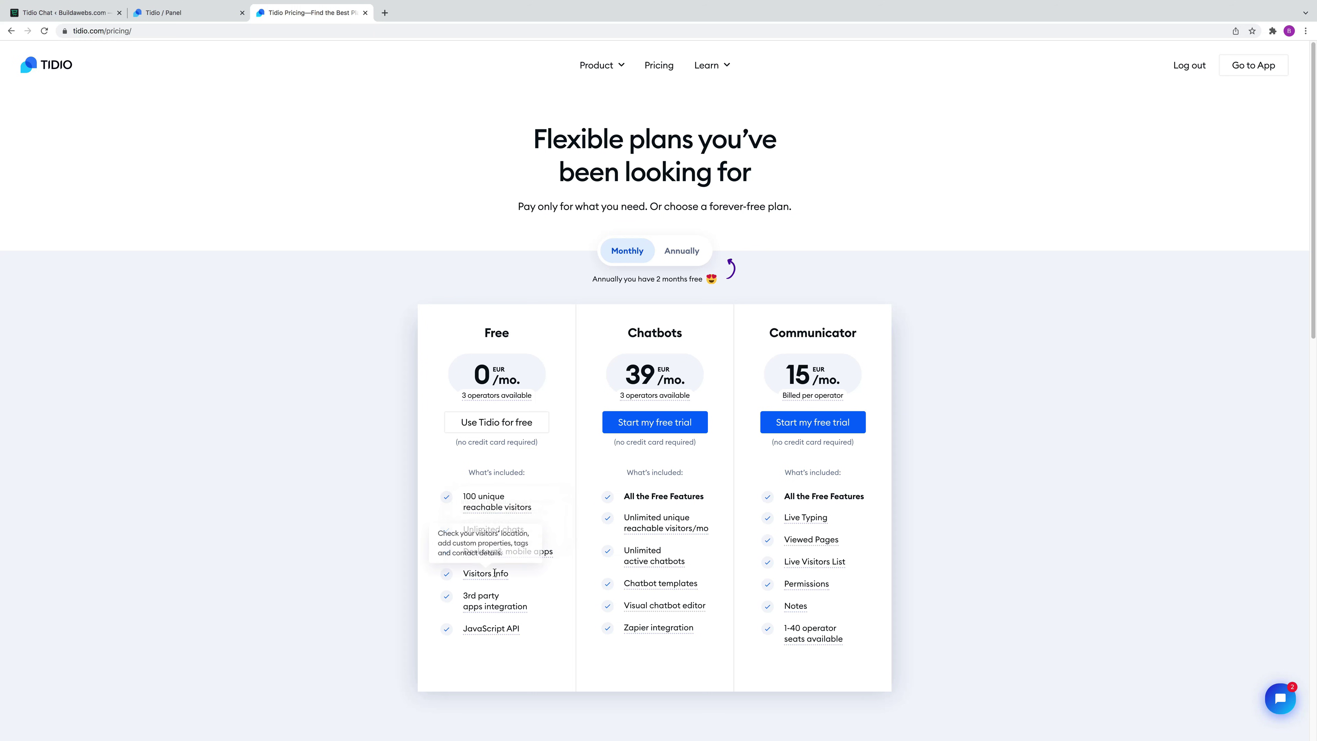
pyautogui.moveTo(497, 593)
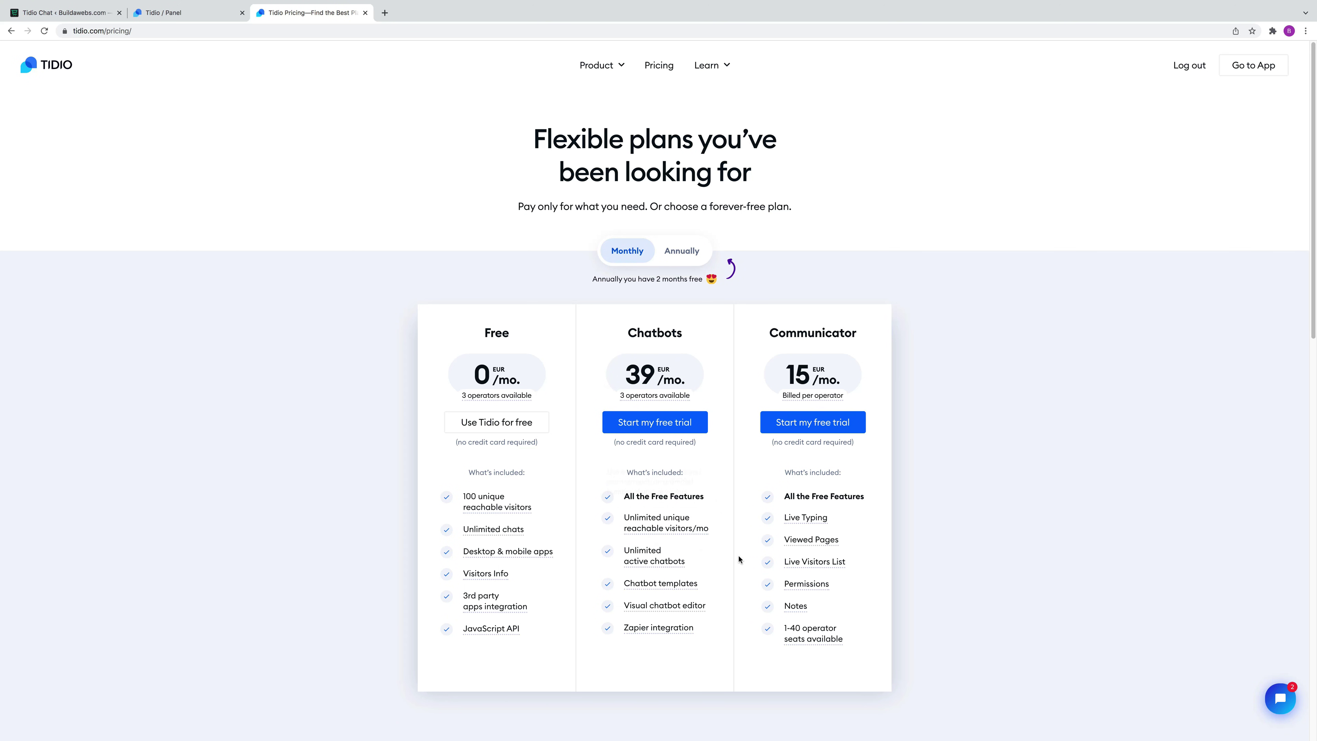
pyautogui.moveTo(651, 557)
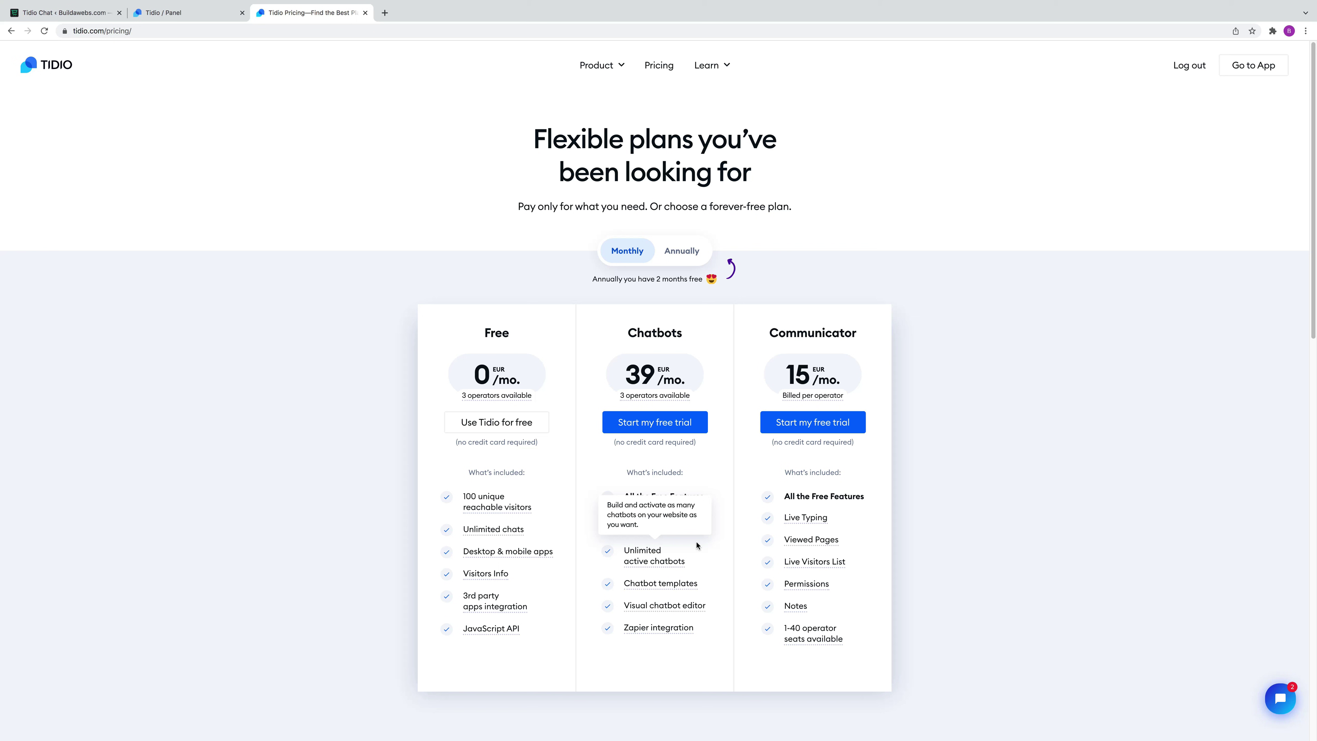
pyautogui.moveTo(833, 396)
pyautogui.moveTo(817, 539)
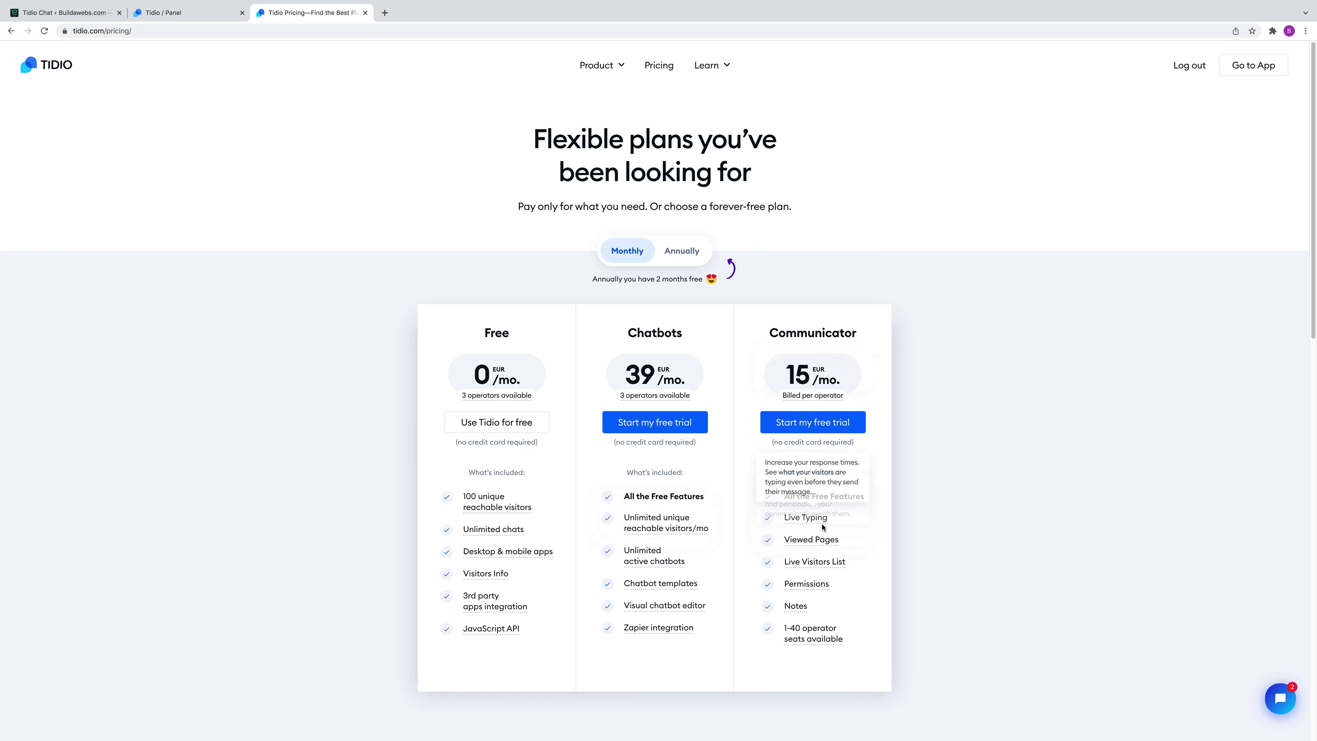